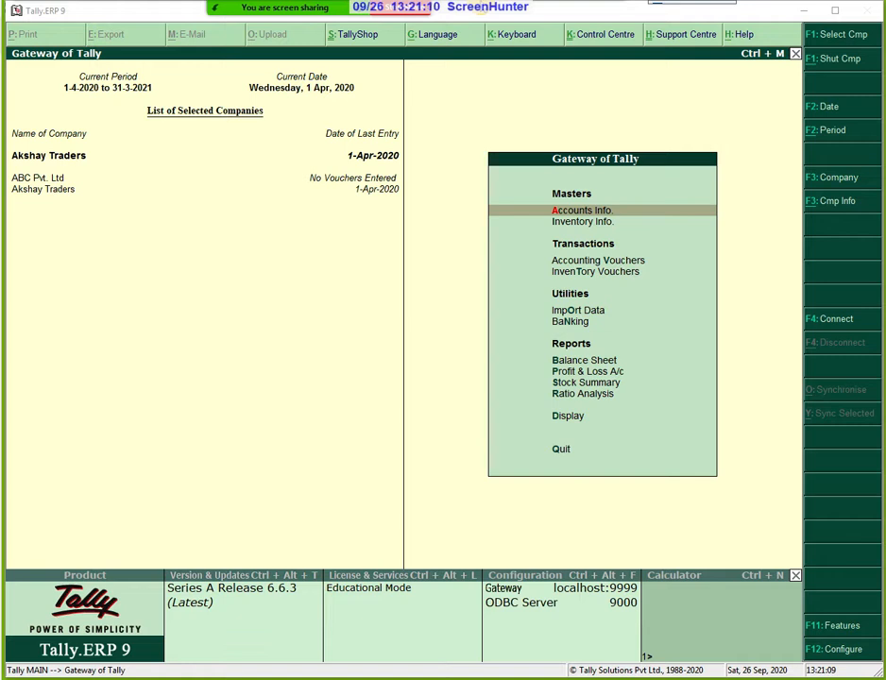
# From Accounts Info, go to Ledgers and start a new single ledger in Akshay Traders.
pyautogui.moveTo(482, 9)
pyautogui.click(616, 212)
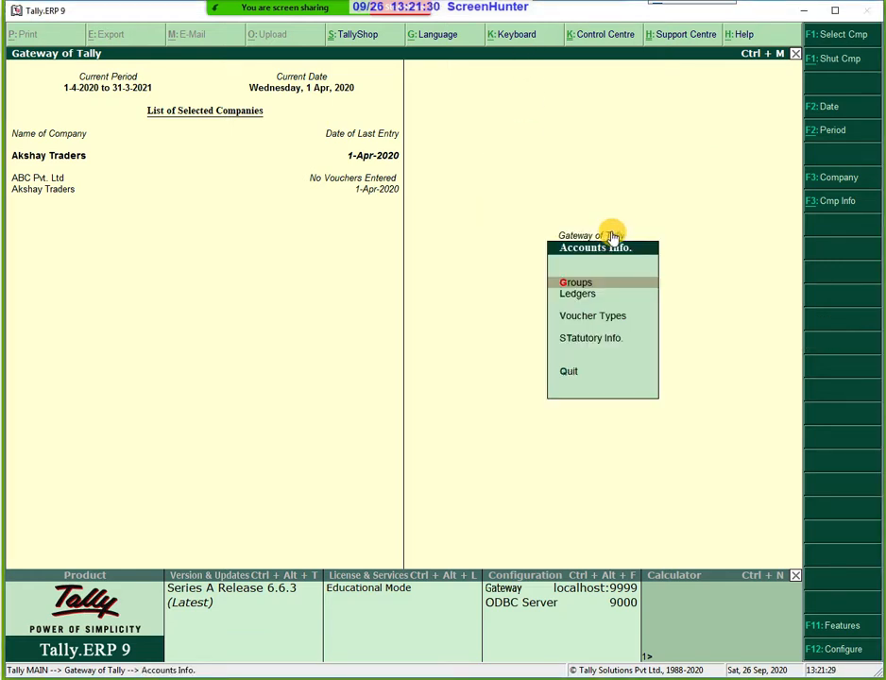
pyautogui.press('Down')
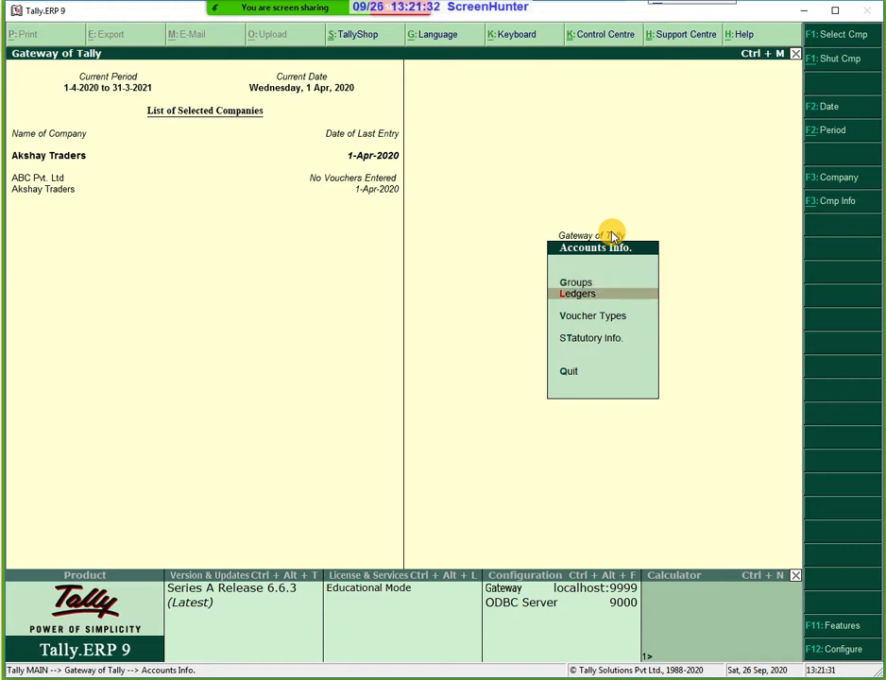
pyautogui.press('Return')
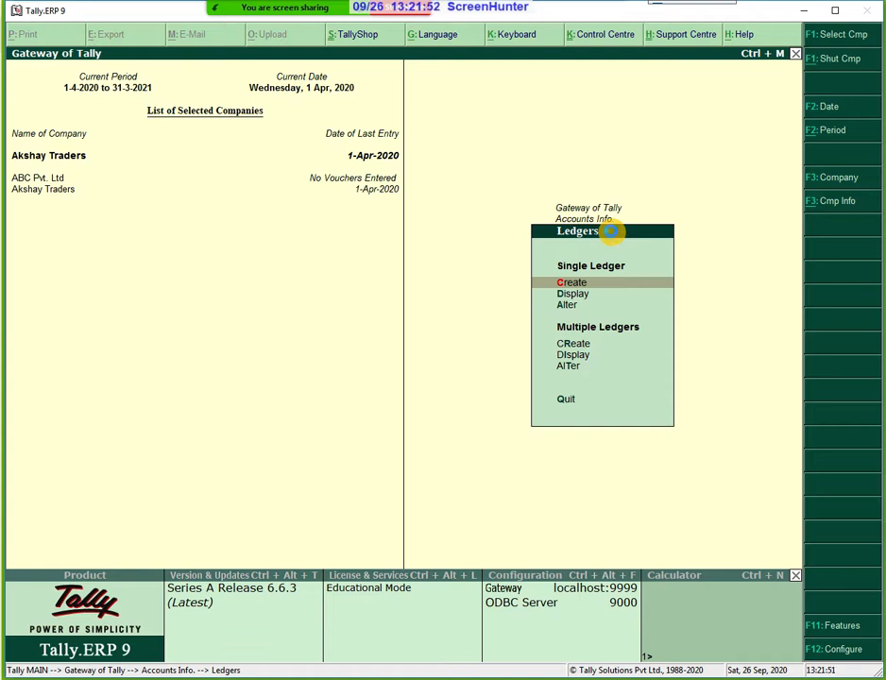
pyautogui.press('Return')
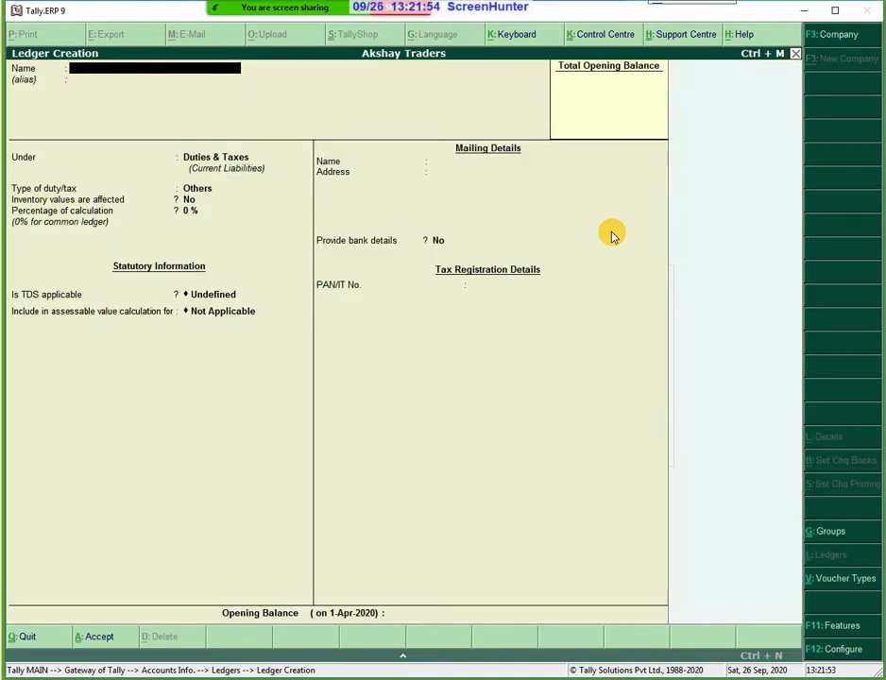
# Name the ledger 'Vignesh Traders', skip the alias and place it under Sundry Creditors.
pyautogui.write('Vignesh Traders')
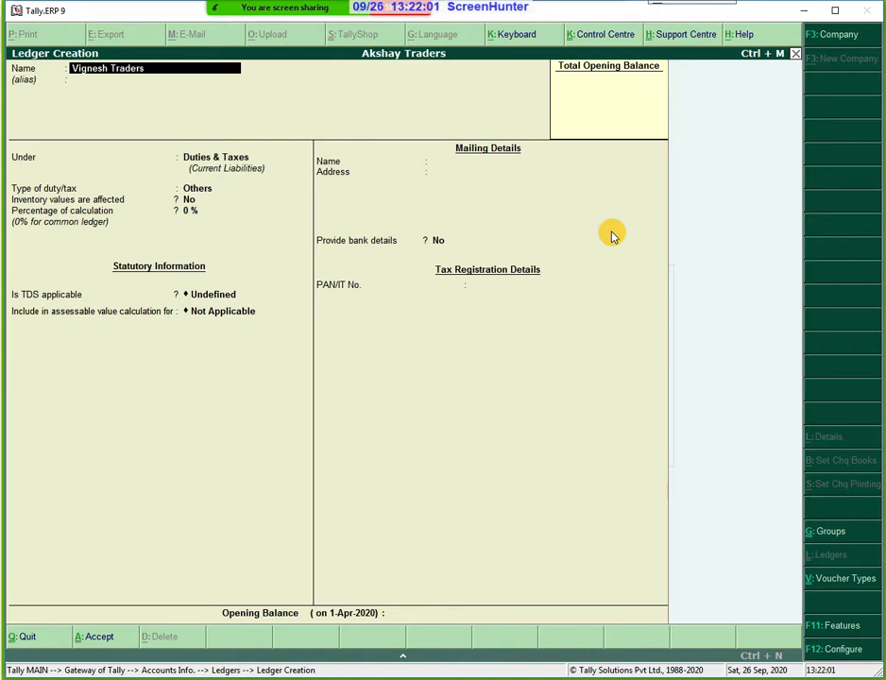
pyautogui.press('Return')
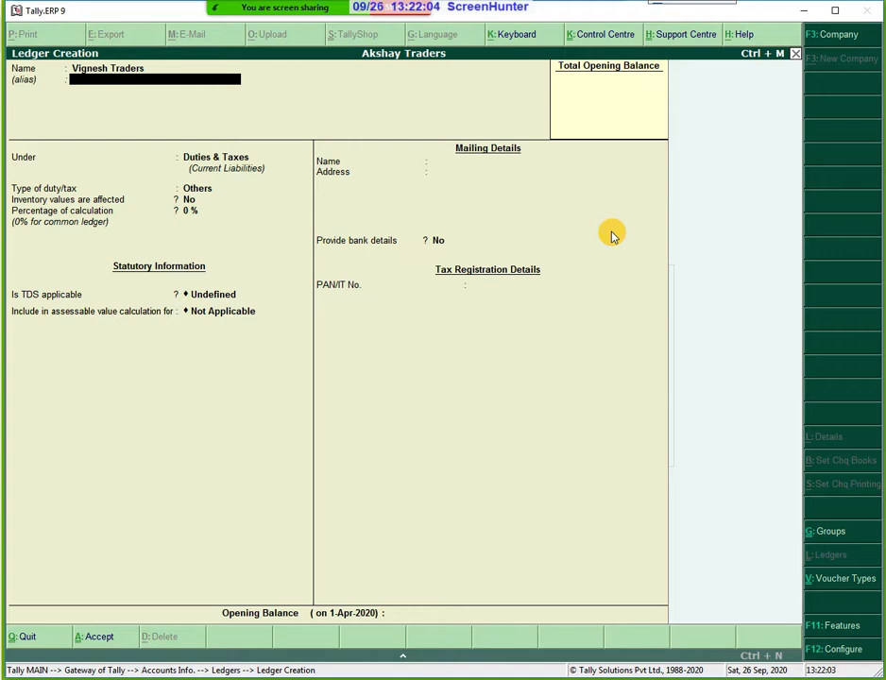
pyautogui.press('Return')
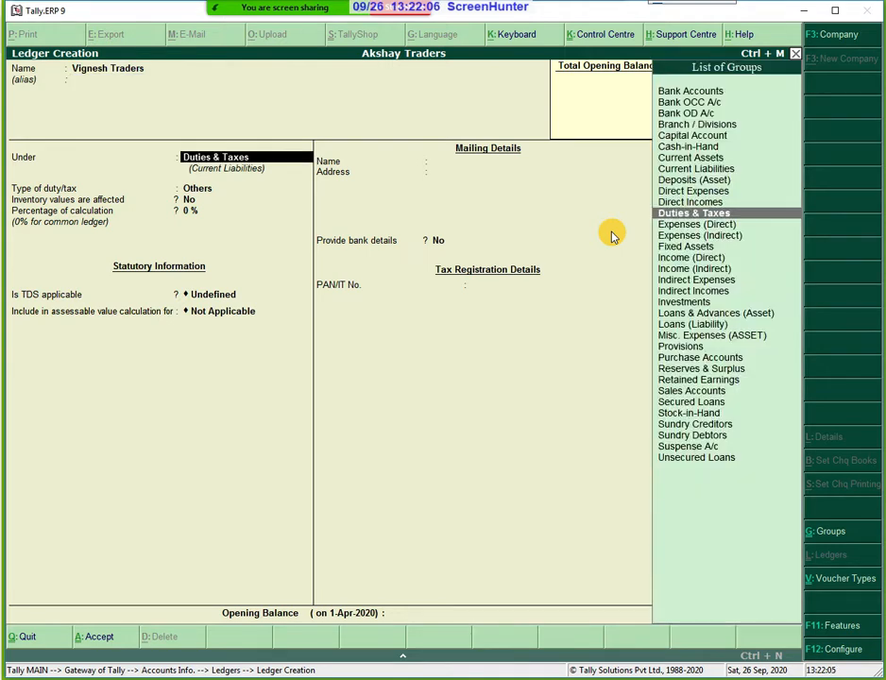
pyautogui.press('Down')
pyautogui.press('Down')
pyautogui.press('Down')
pyautogui.press('Down')
pyautogui.press('Down')
pyautogui.press('Down')
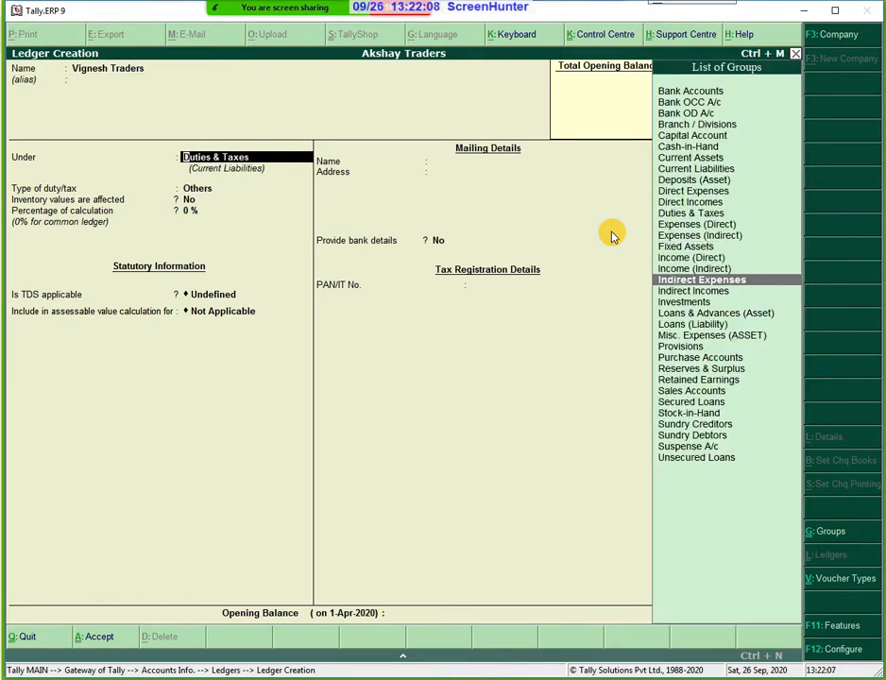
pyautogui.press('Down')
pyautogui.press('Down')
pyautogui.press('Down')
pyautogui.press('Down')
pyautogui.press('Down')
pyautogui.press('Down')
pyautogui.press('Down')
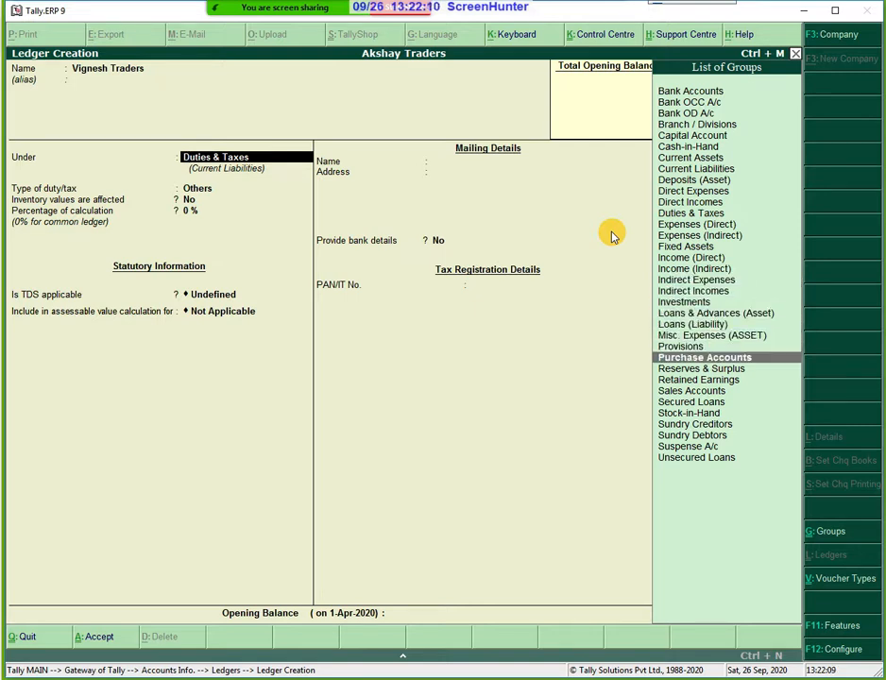
pyautogui.press('Down')
pyautogui.press('Down')
pyautogui.press('Down')
pyautogui.press('Down')
pyautogui.press('Down')
pyautogui.press('Down')
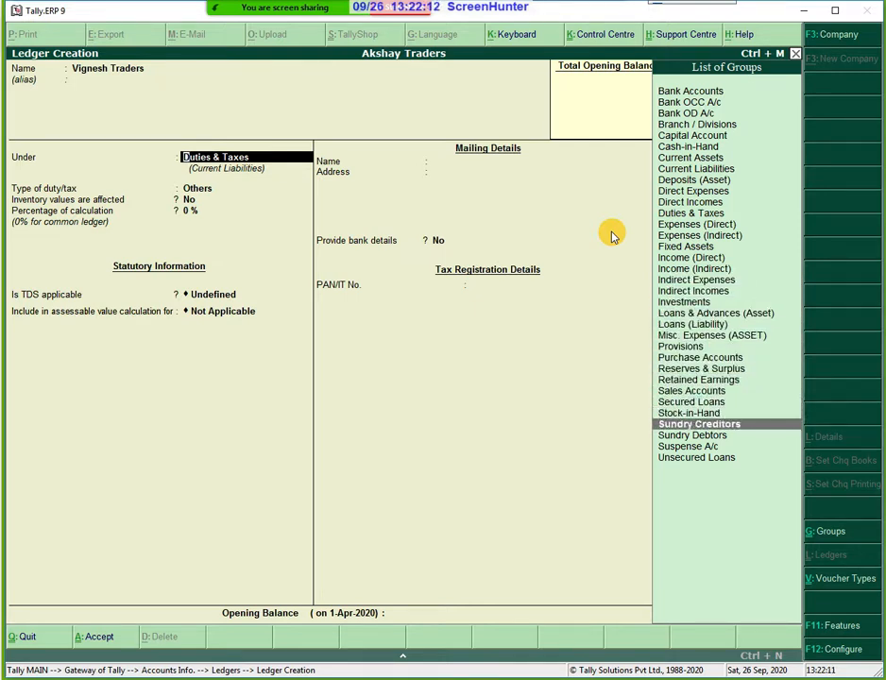
pyautogui.press('Return')
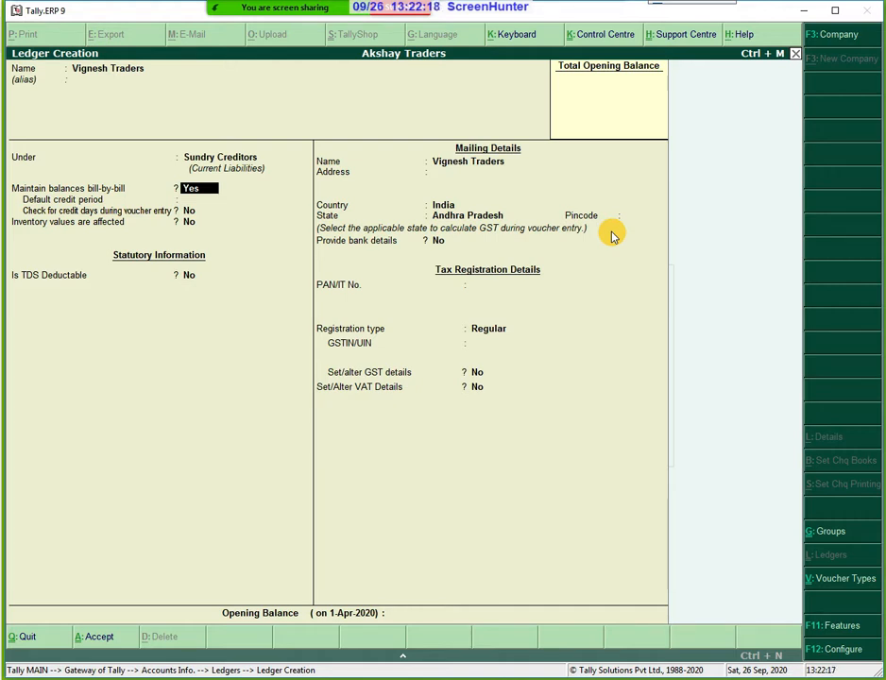
# Enter the supplier's street address with city Chennai, country India and state Tamil Nadu.
pyautogui.press('Return')
pyautogui.press('Return')
pyautogui.press('Return')
pyautogui.press('Return')
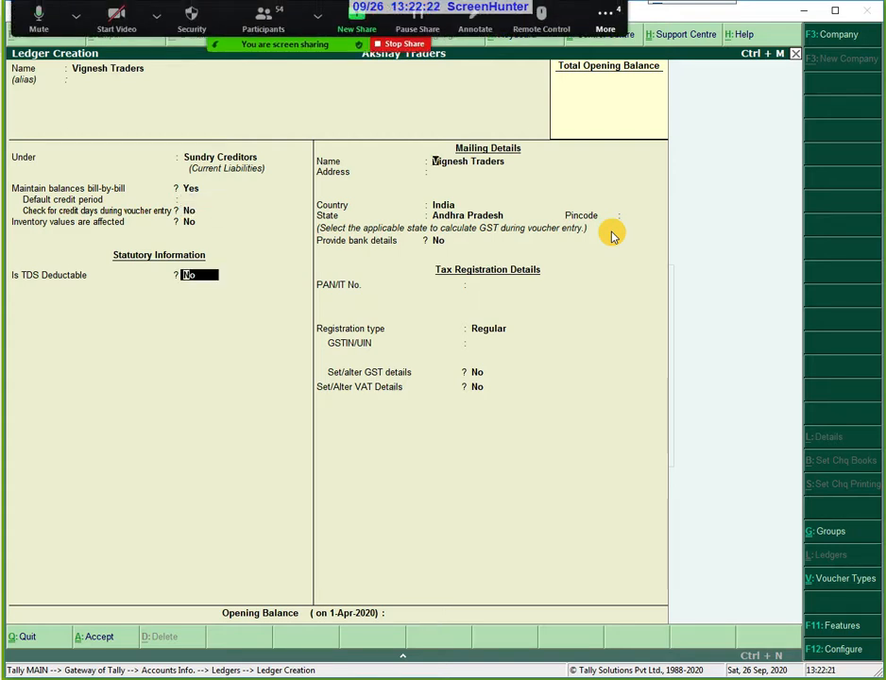
pyautogui.press('Return')
pyautogui.press('Return')
pyautogui.press('Return')
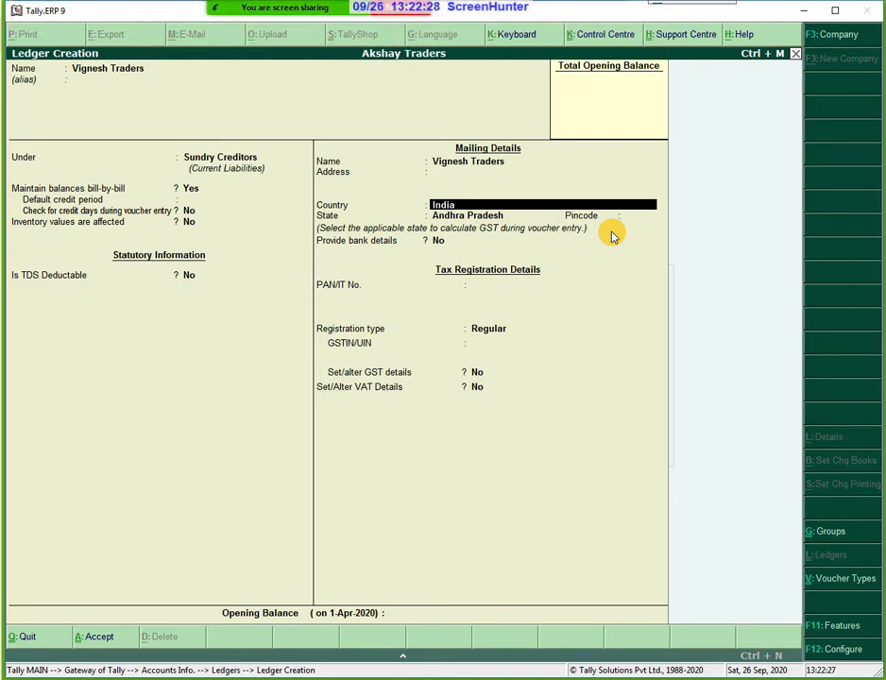
pyautogui.press('Up')
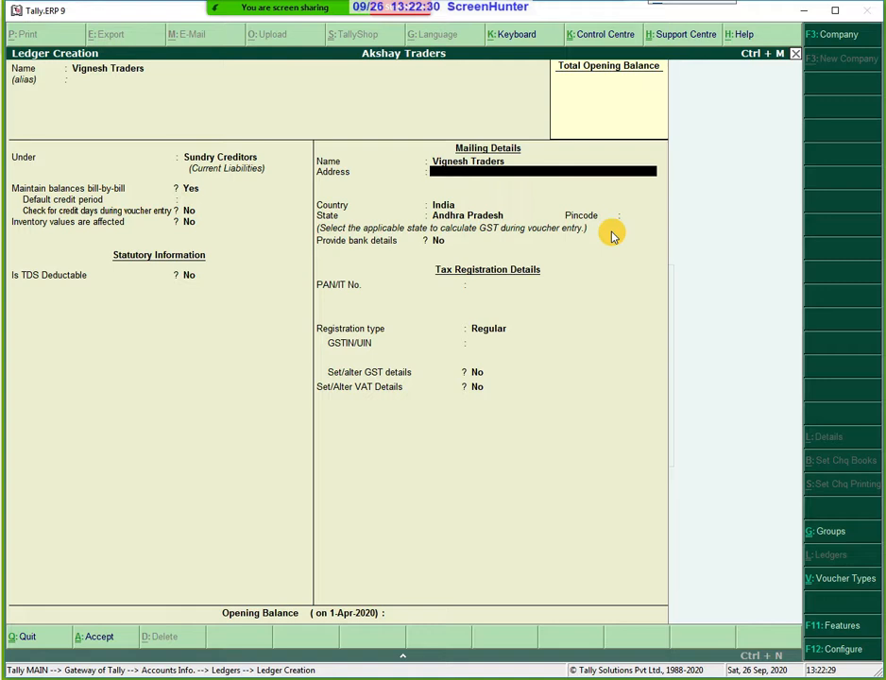
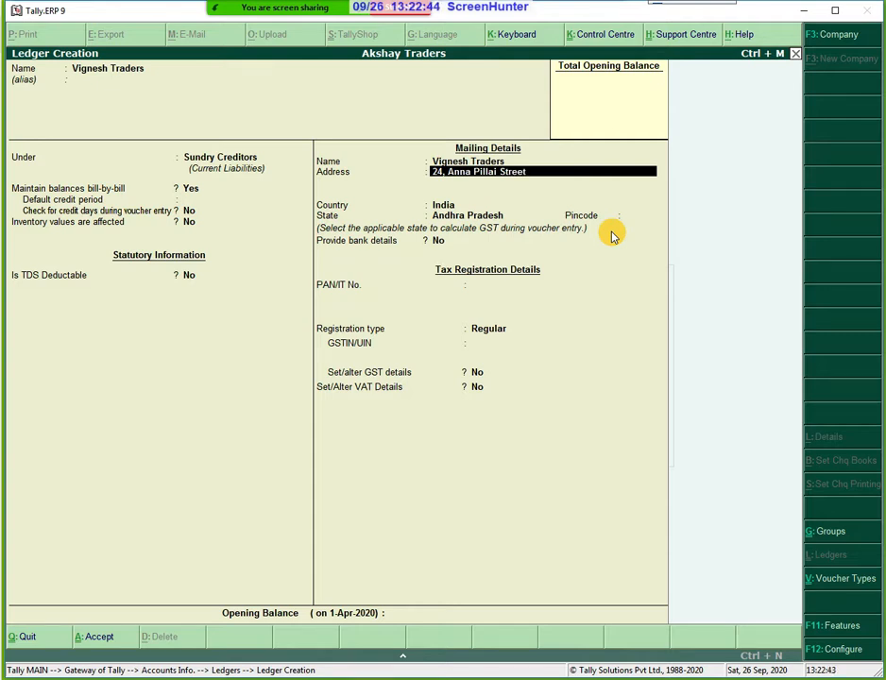
pyautogui.press('Return')
pyautogui.write('C')
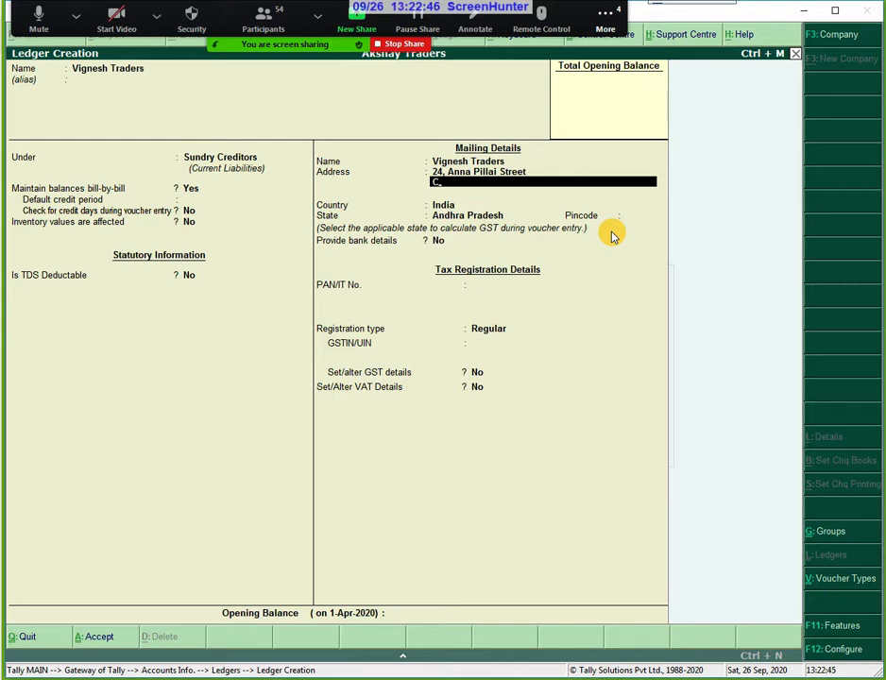
pyautogui.write('hennai')
pyautogui.press('Return')
pyautogui.press('Return')
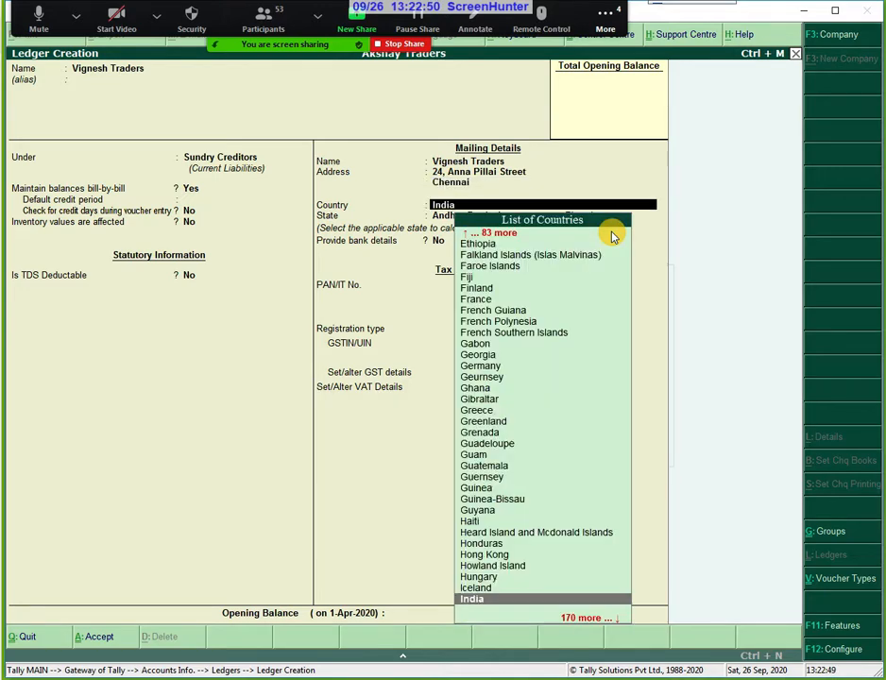
pyautogui.press('Return')
pyautogui.write('ta')
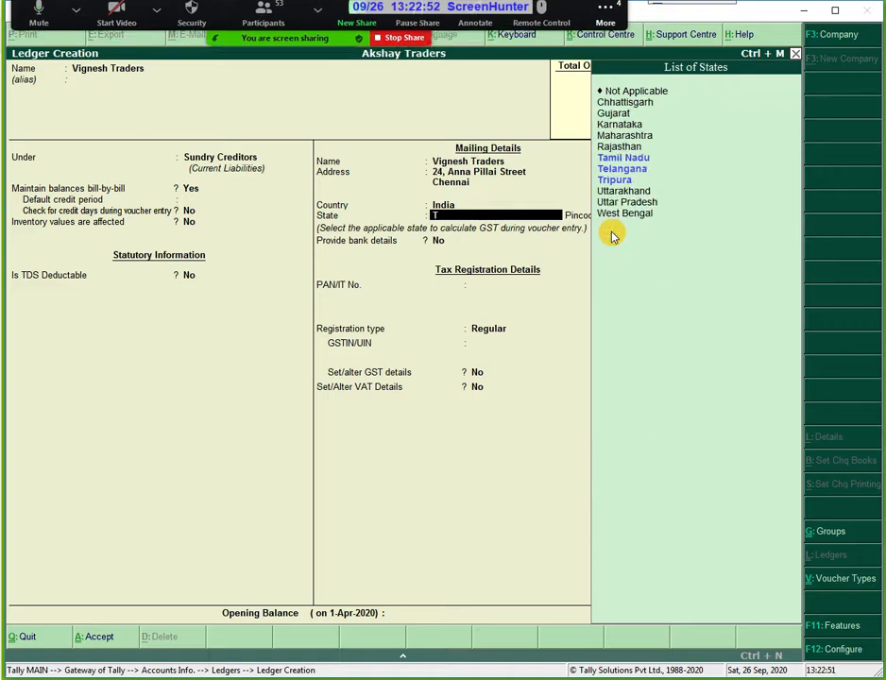
pyautogui.press('Return')
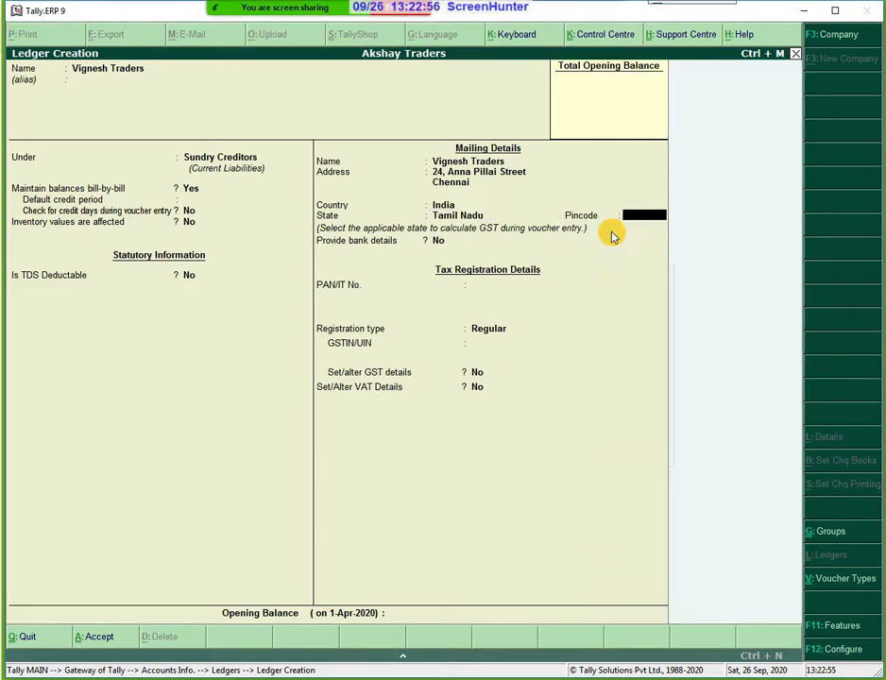
pyautogui.press('Return')
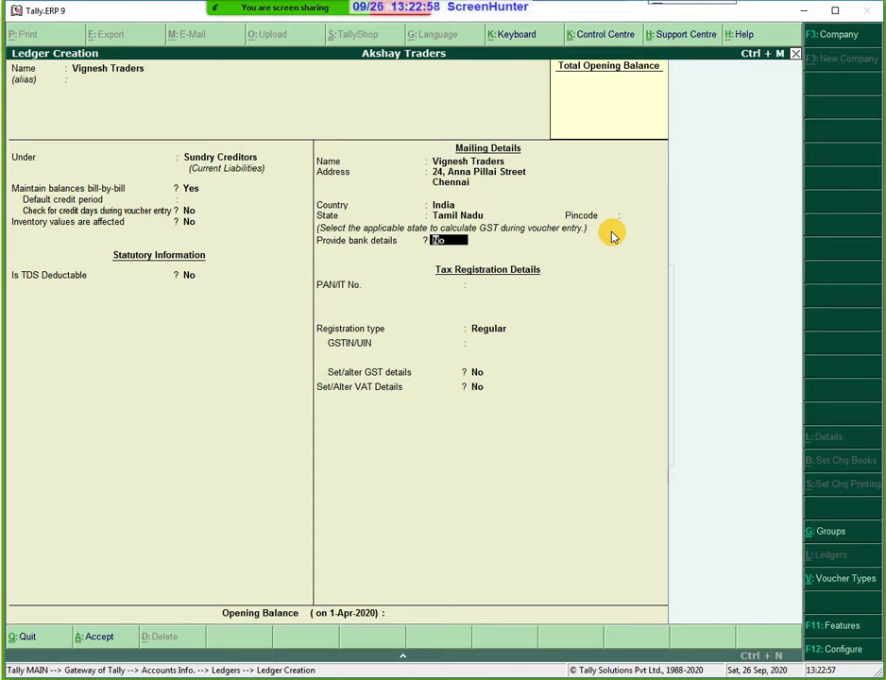
# Keep Regular GST registration and enter the party's GSTIN, dismissing the verification warning.
pyautogui.press('Return')
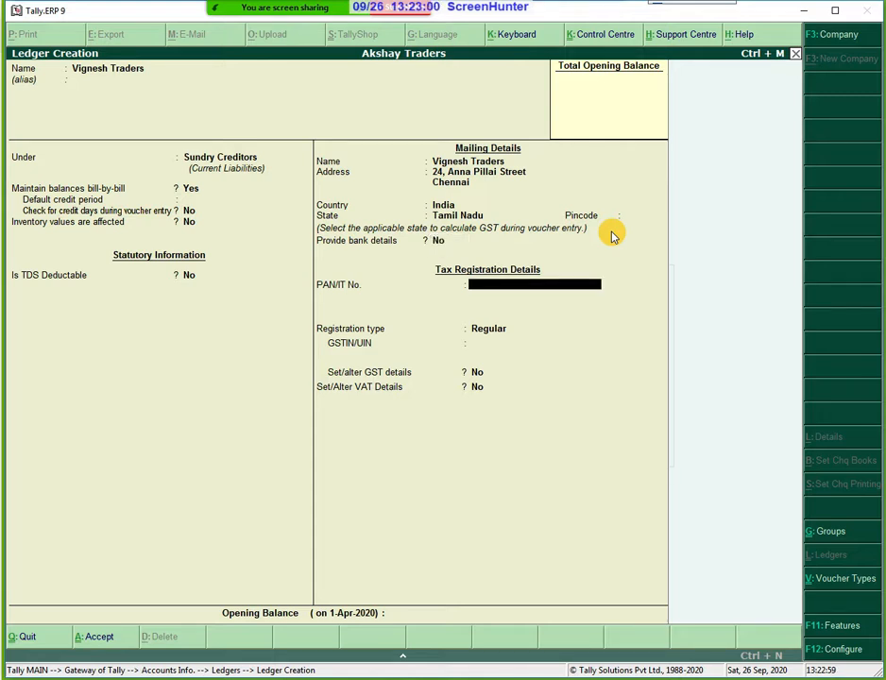
pyautogui.press('Return')
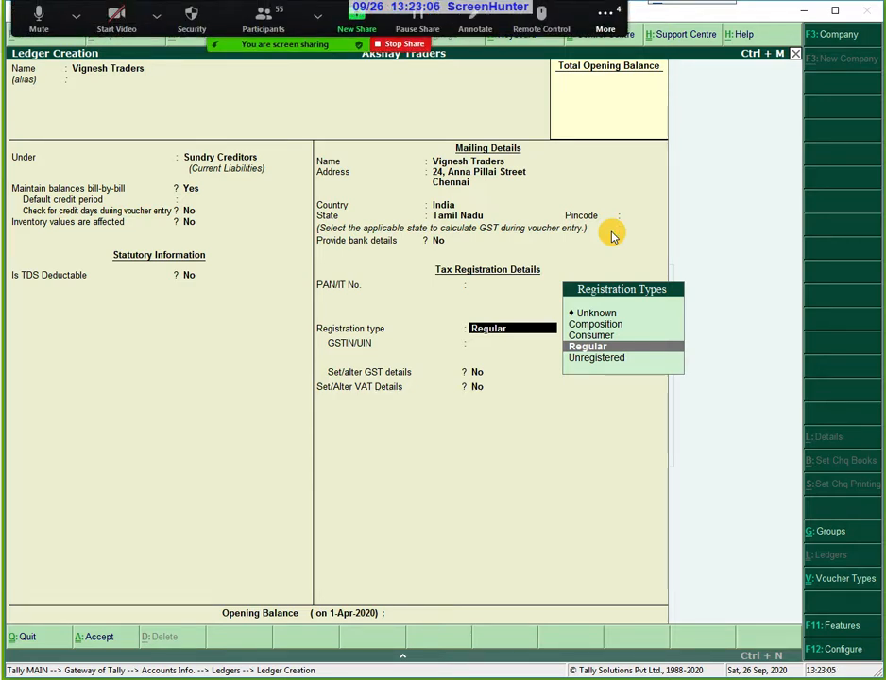
pyautogui.press('Return')
pyautogui.write('IPOU7')
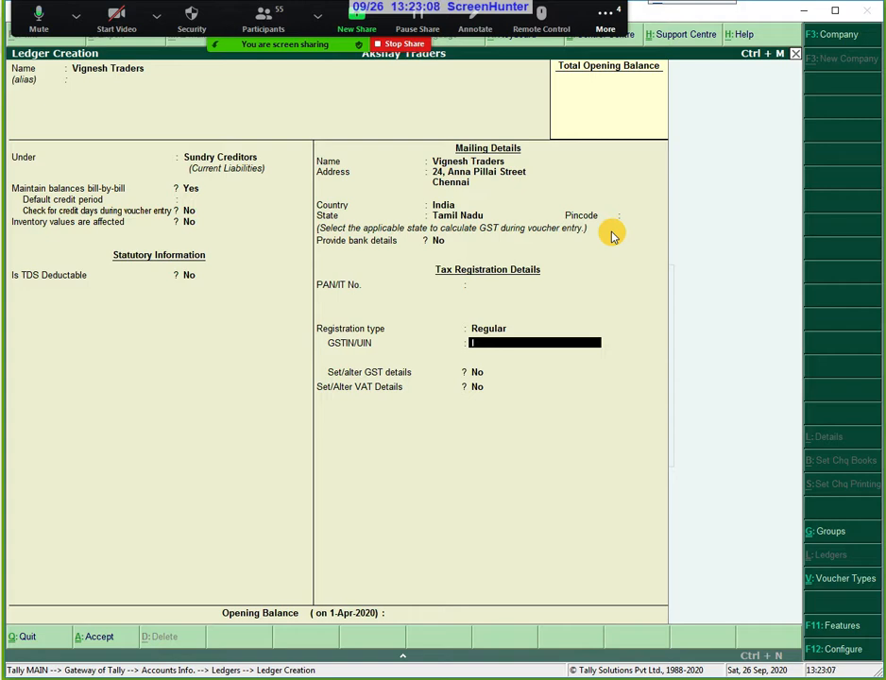
pyautogui.write('89')
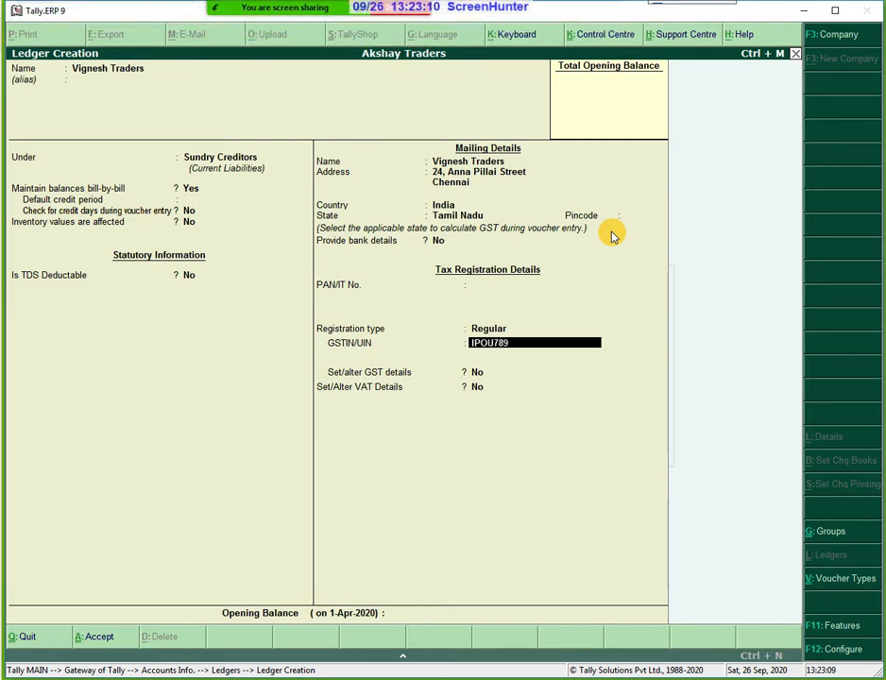
pyautogui.press('Return')
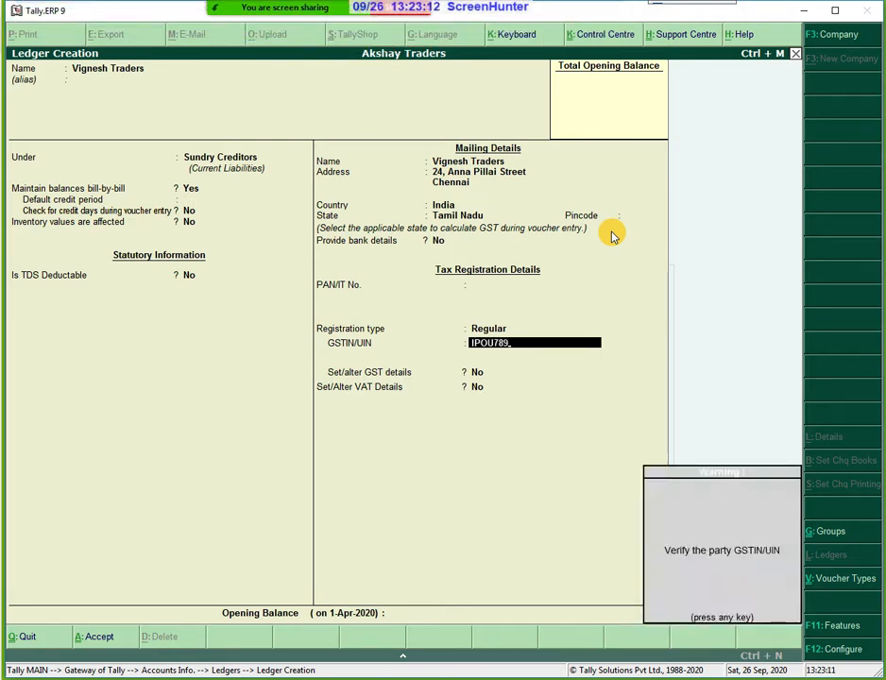
pyautogui.press('Return')
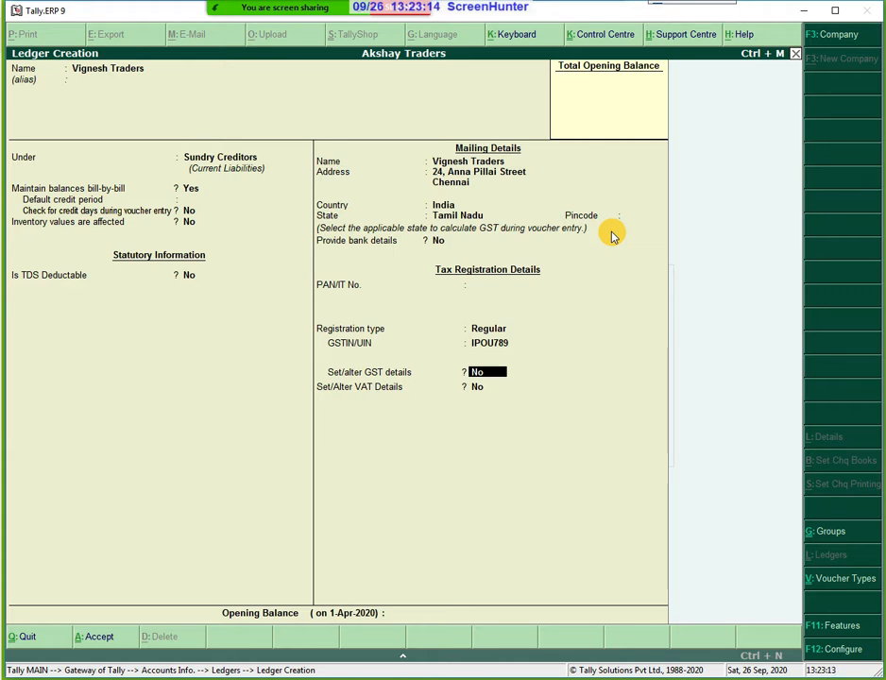
# Set GST details to Yes with Regular registration, not a transporter, and skip VAT details.
pyautogui.press('y')
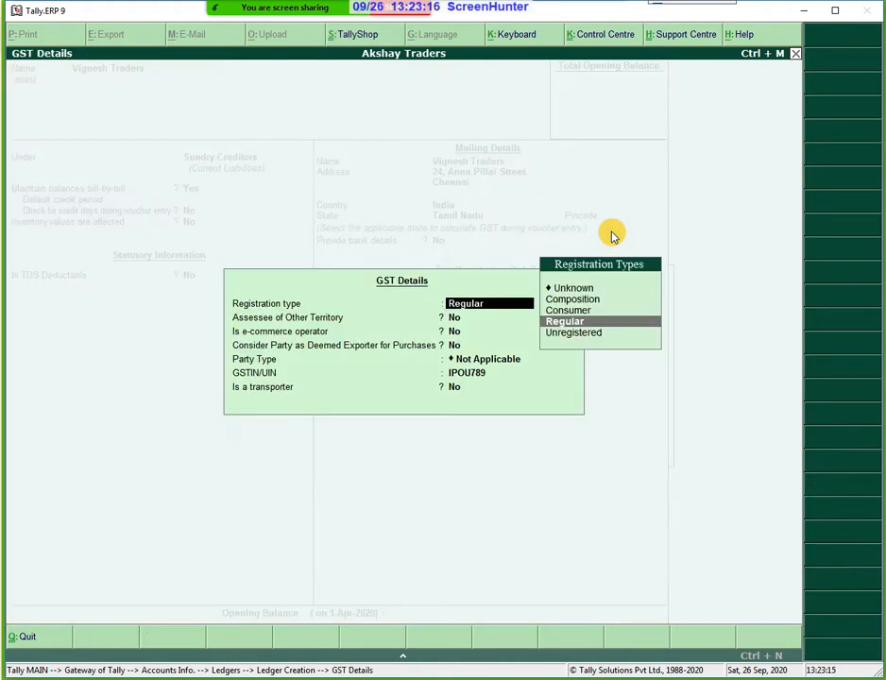
pyautogui.press('Return')
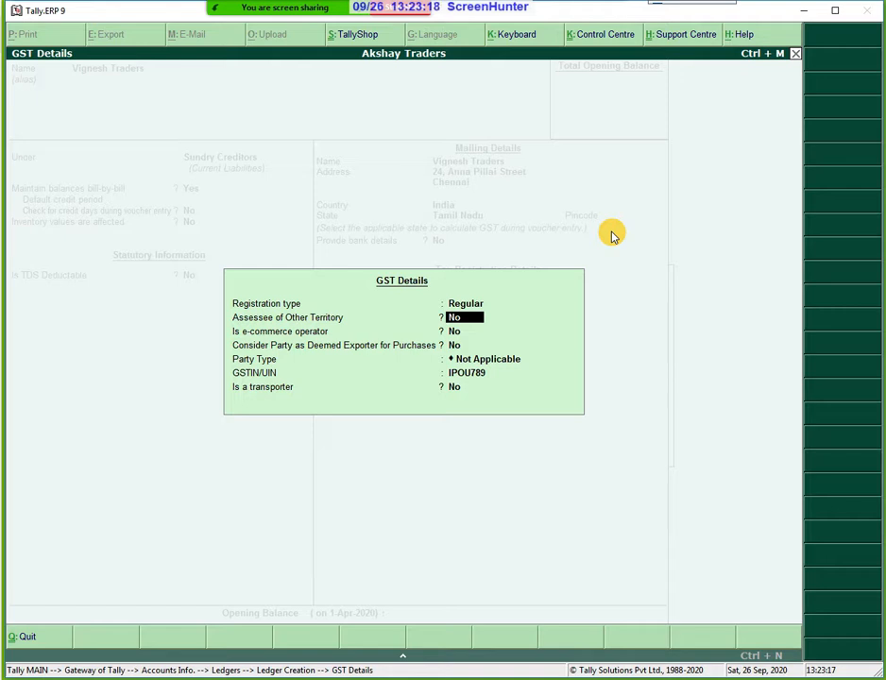
pyautogui.press('Return')
pyautogui.press('Return')
pyautogui.press('Return')
pyautogui.press('Return')
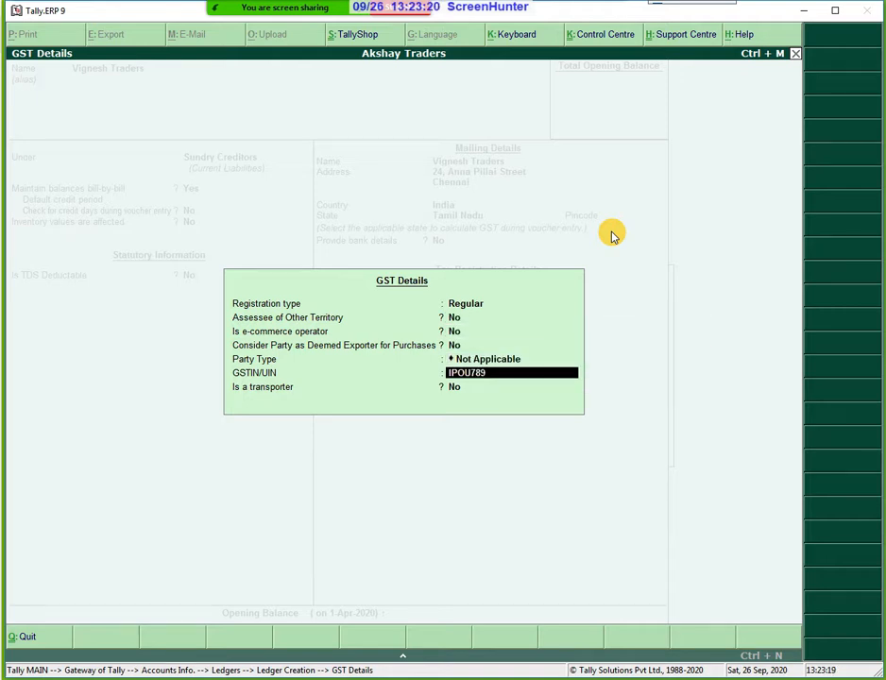
pyautogui.press('Return')
pyautogui.press('Return')
pyautogui.press('Return')
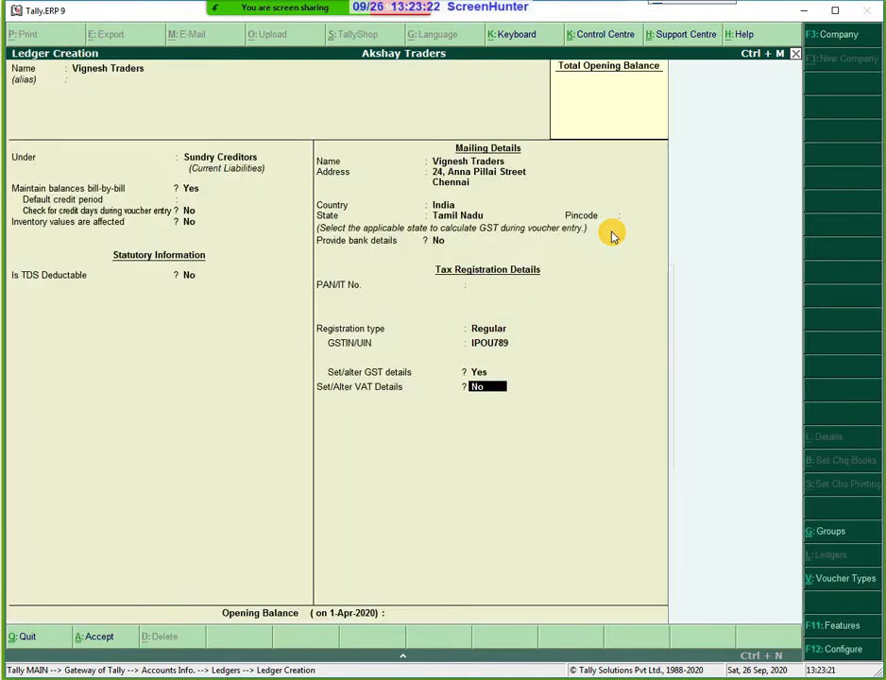
pyautogui.press('Return')
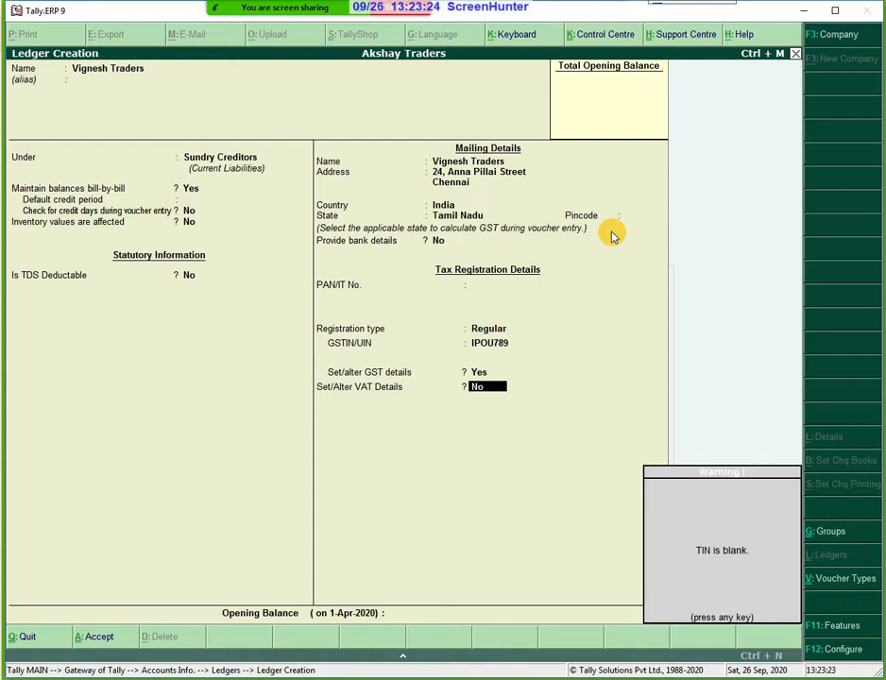
pyautogui.press('Return')
pyautogui.press('Return')
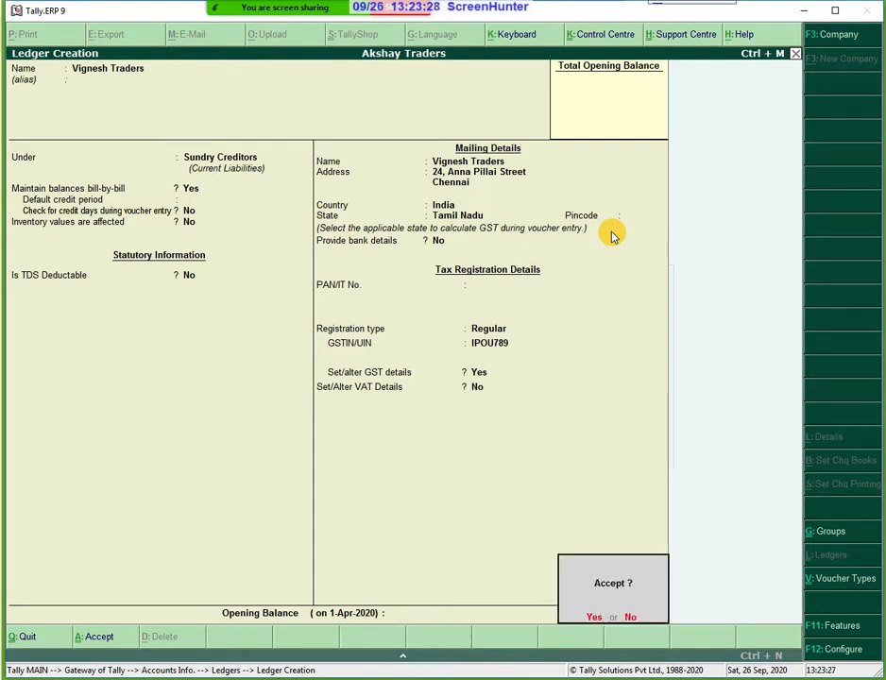
# Save the Vignesh Traders ledger and quit back to the Ledgers menu.
pyautogui.press('Return')
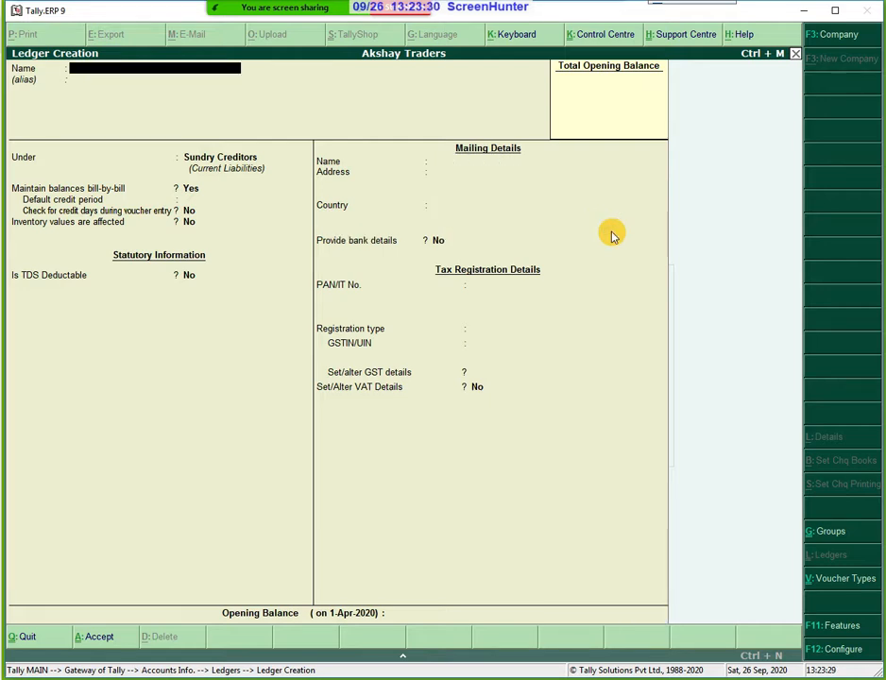
pyautogui.press('Escape')
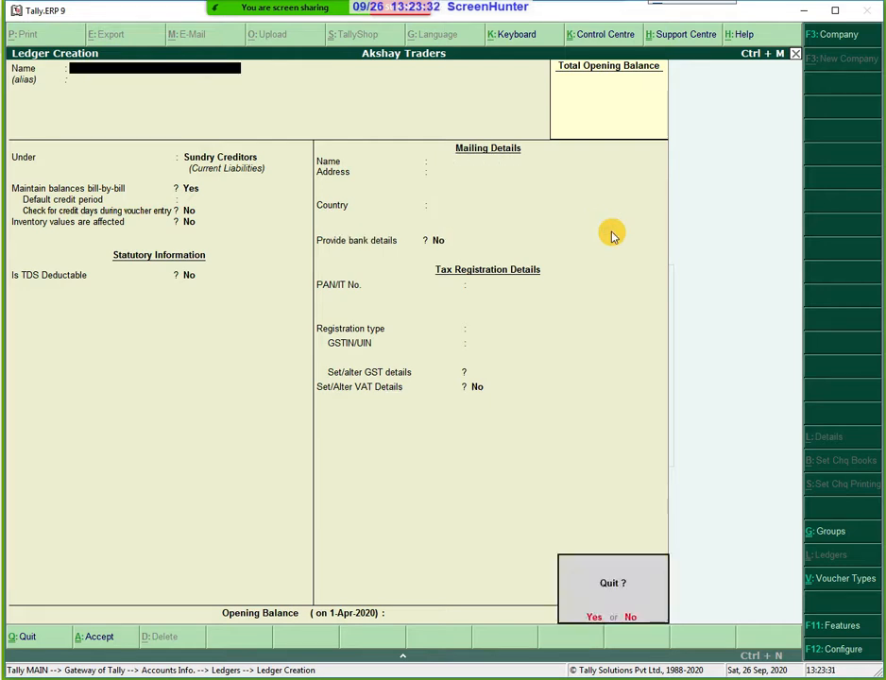
pyautogui.press('y')
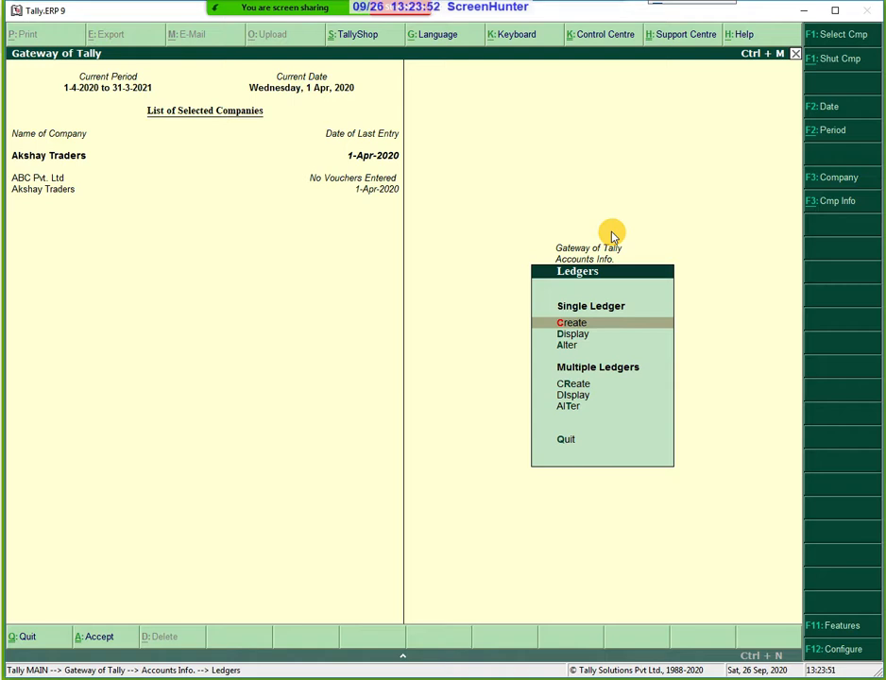
# Choose Alter under Ledgers and select the IGST ledger from the list.
pyautogui.press('Down')
pyautogui.press('Down')
pyautogui.press('Return')
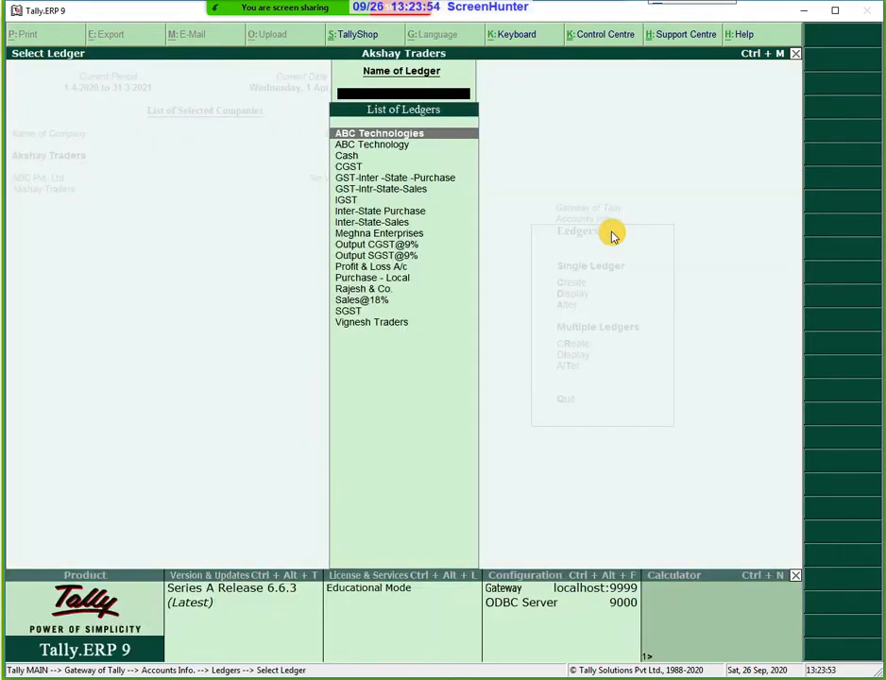
pyautogui.press('Down')
pyautogui.press('Down')
pyautogui.press('Down')
pyautogui.press('Down')
pyautogui.press('Down')
pyautogui.press('Down')
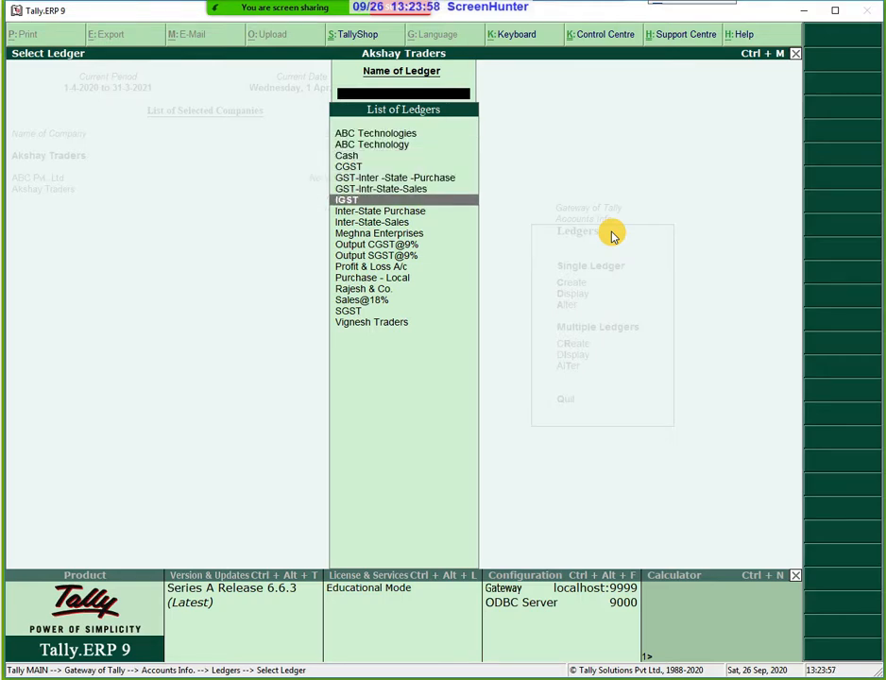
pyautogui.press('Return')
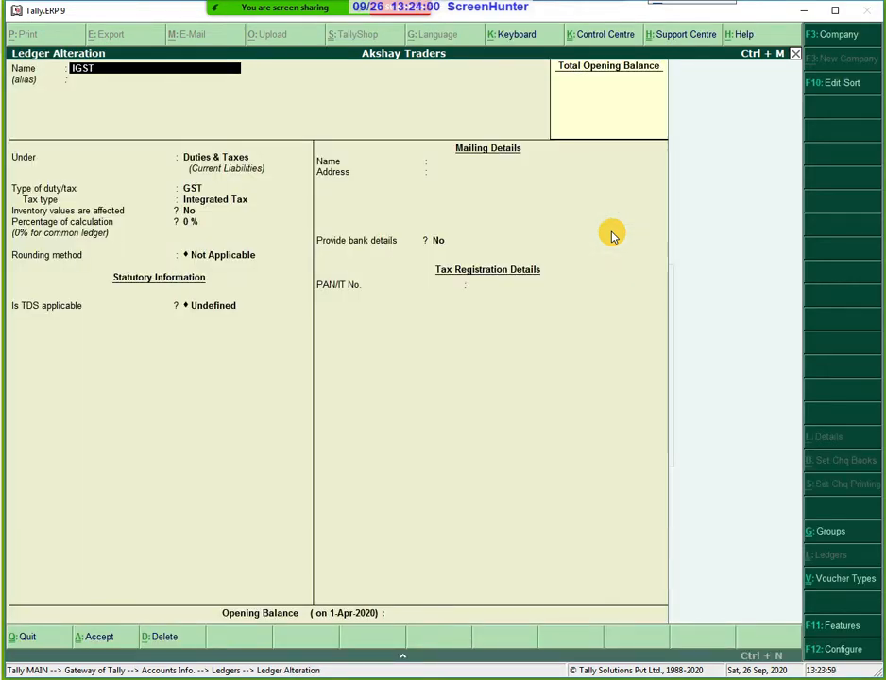
# Accept IGST unchanged: Duties & Taxes, Integrated Tax, 0 % and no rounding, then clear the search.
pyautogui.press('Return')
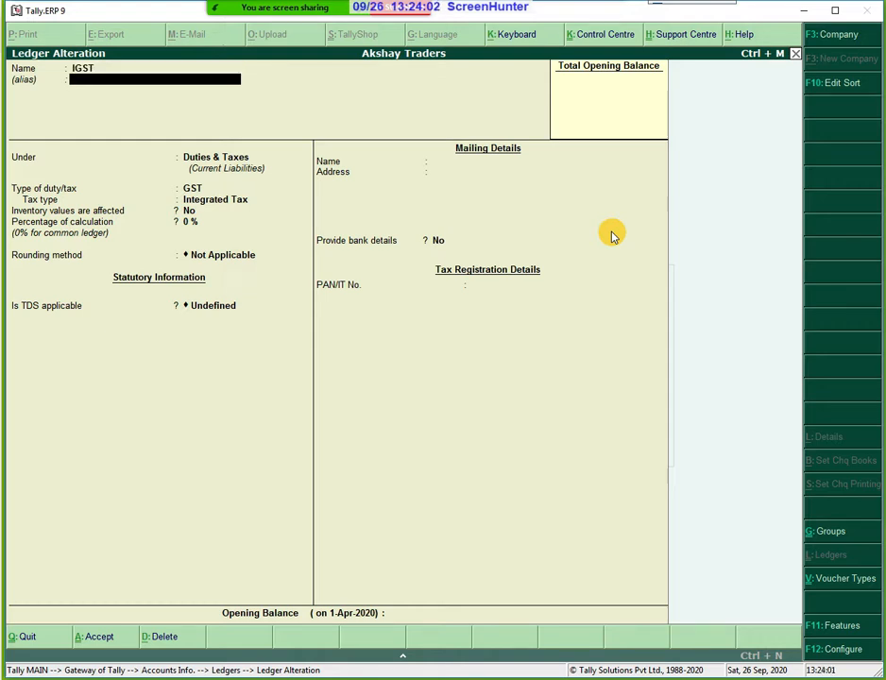
pyautogui.press('Return')
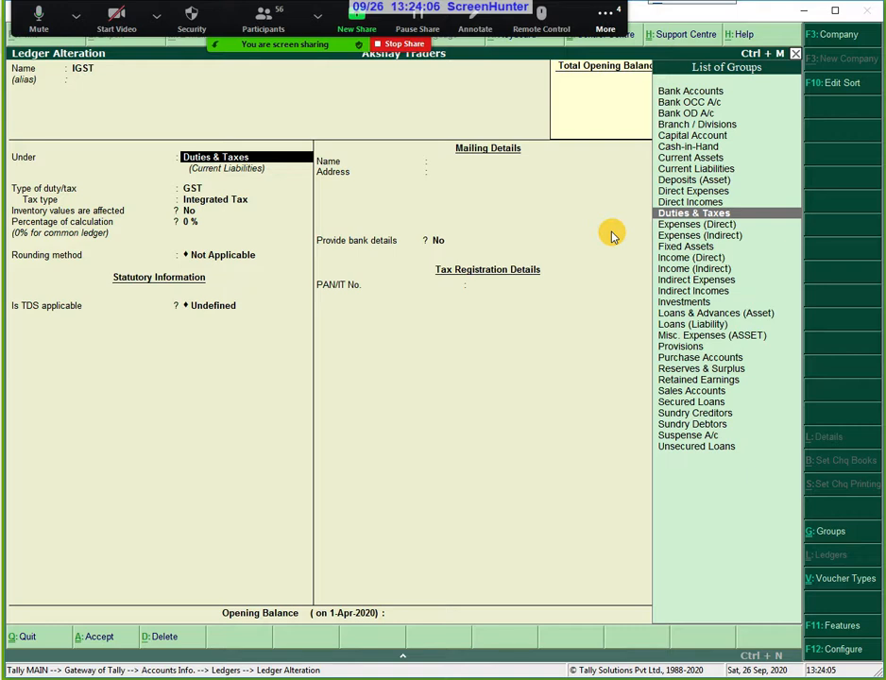
pyautogui.press('Return')
pyautogui.press('Return')
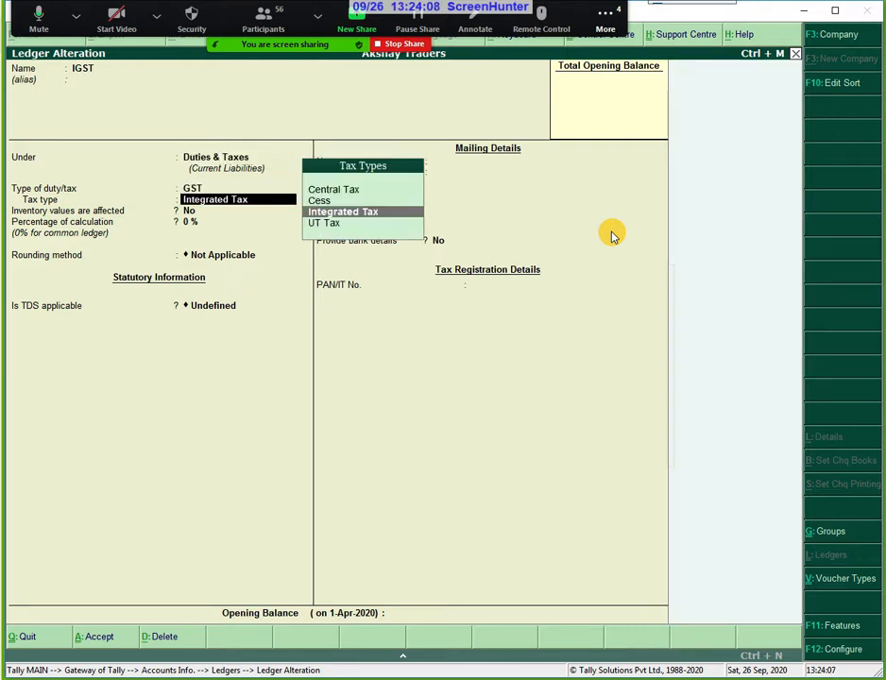
pyautogui.press('Return')
pyautogui.press('Return')
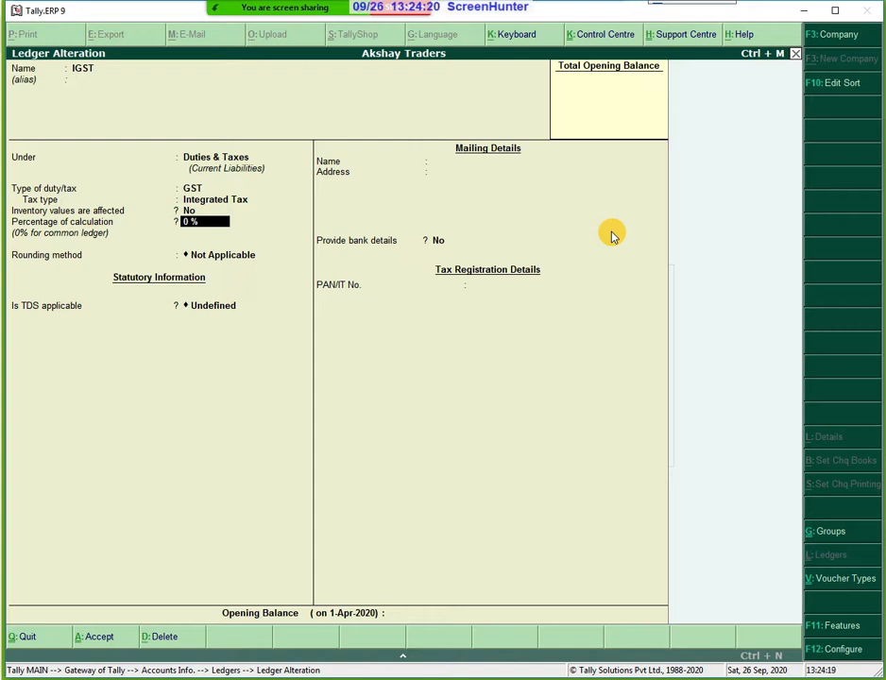
pyautogui.press('Return')
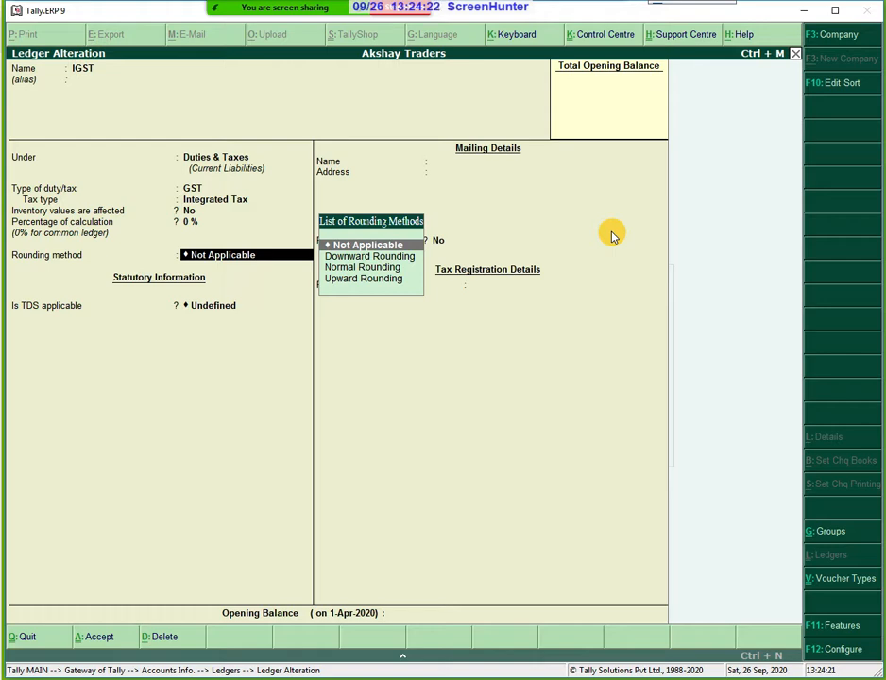
pyautogui.press('Return')
pyautogui.press('Return')
pyautogui.press('Return')
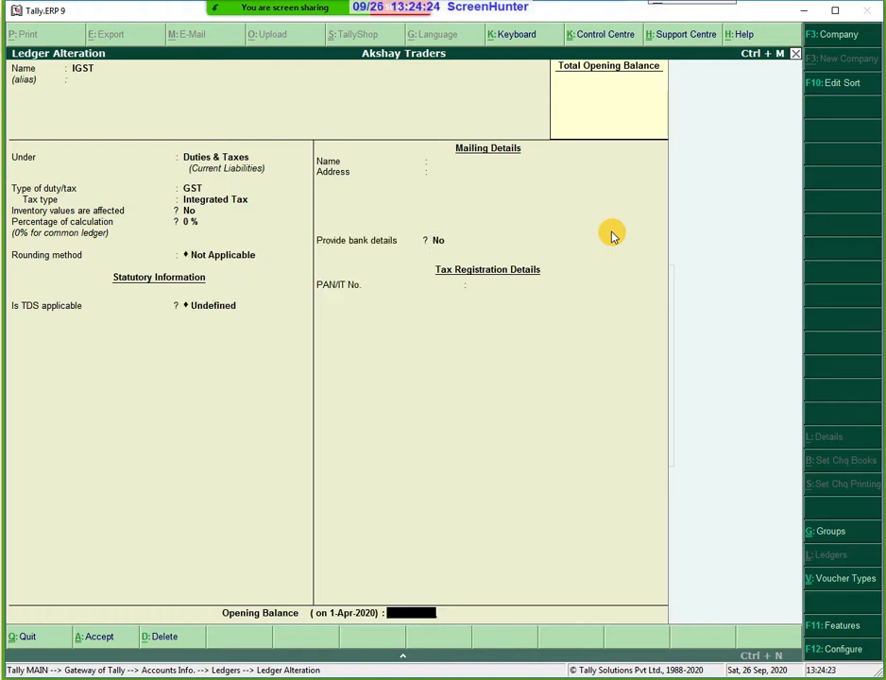
pyautogui.press('Return')
pyautogui.press('Return')
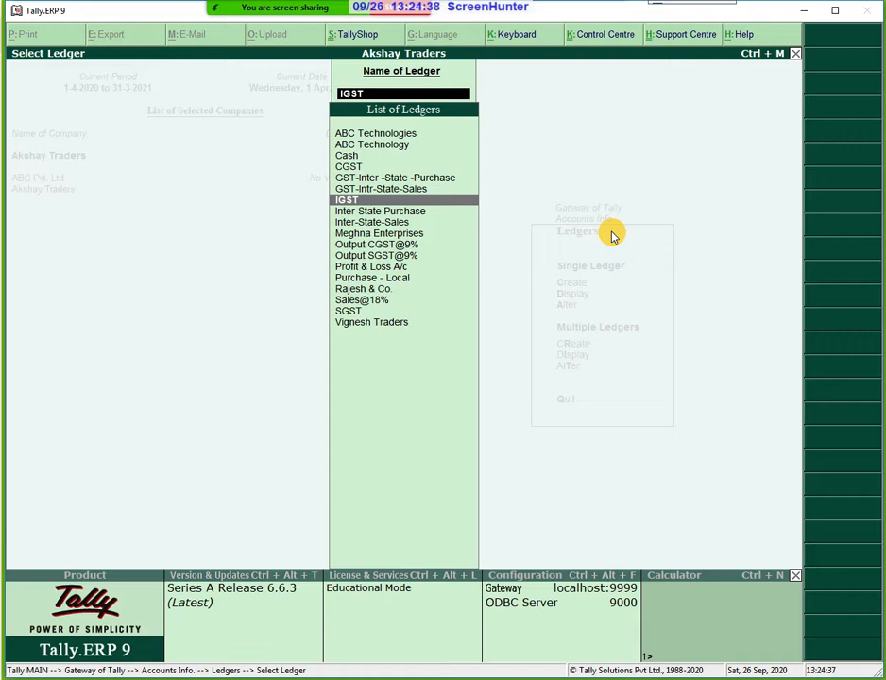
pyautogui.press('BackSpace')
# Create a new ledger named 'Purchase IGST' under Purchase Accounts.
pyautogui.press('Escape')
pyautogui.press('Up')
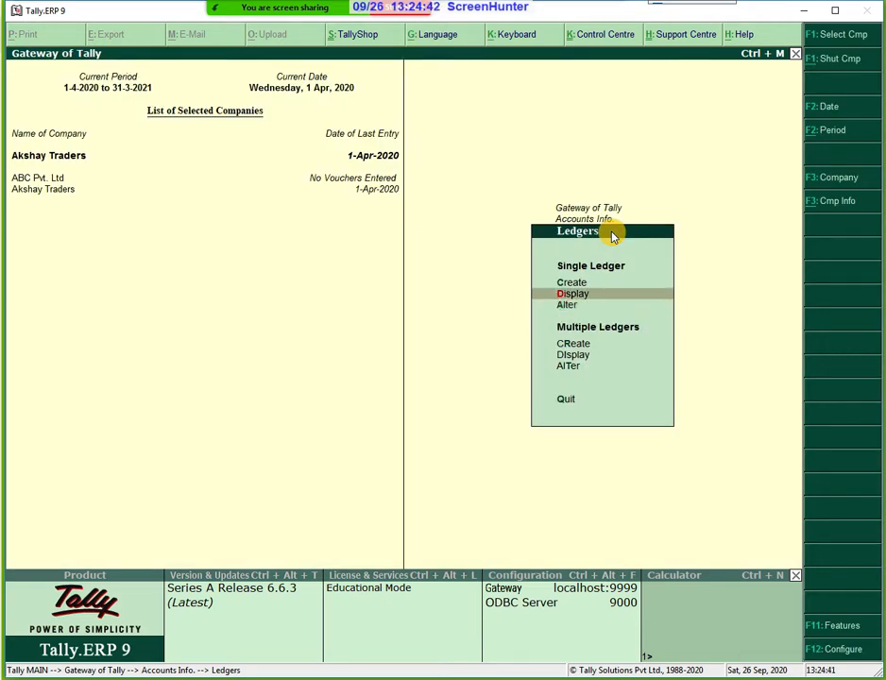
pyautogui.press('Up')
pyautogui.press('Return')
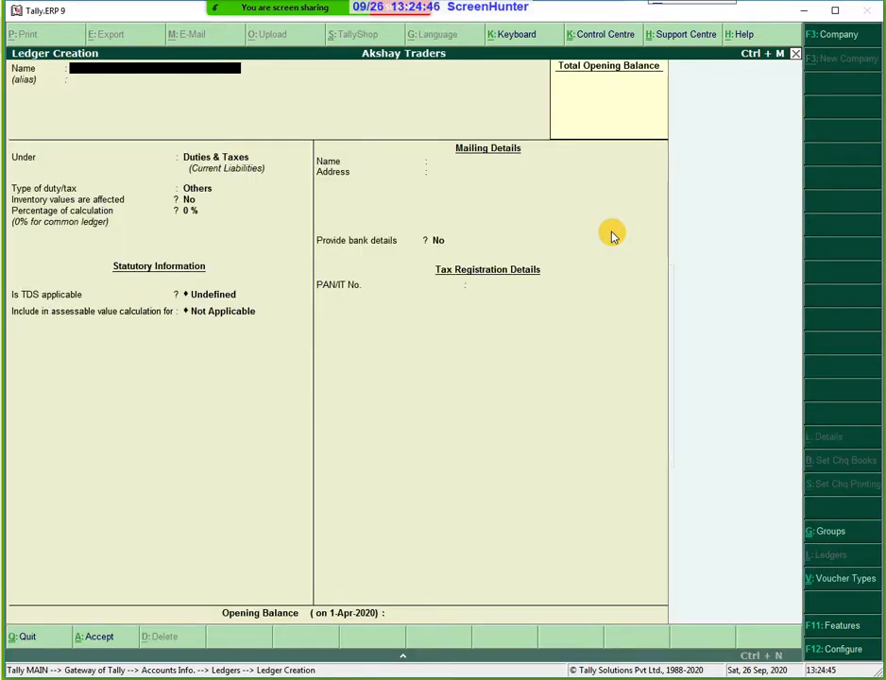
pyautogui.write('Purchase IGST')
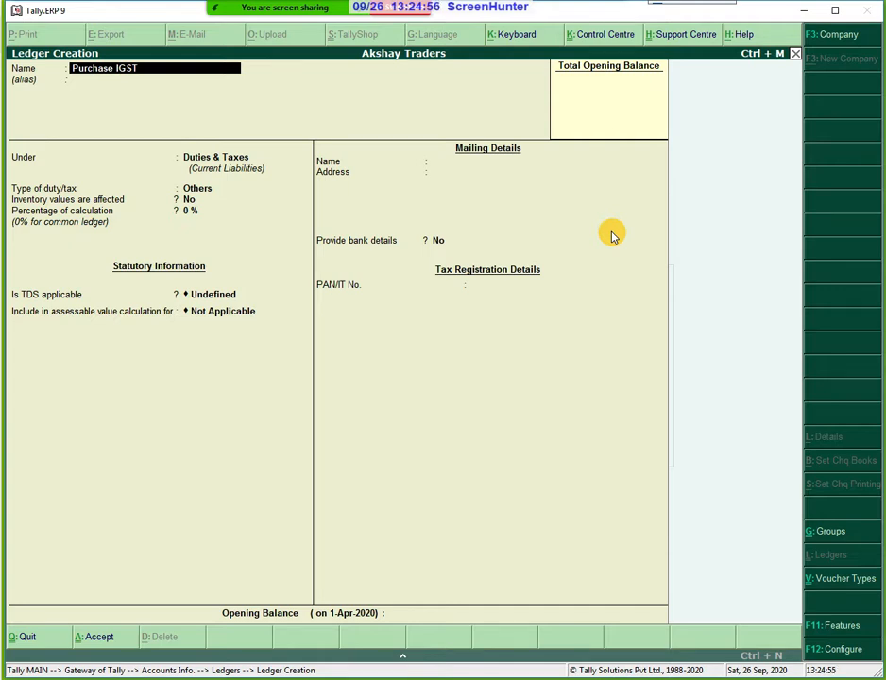
pyautogui.press('Return')
pyautogui.press('Return')
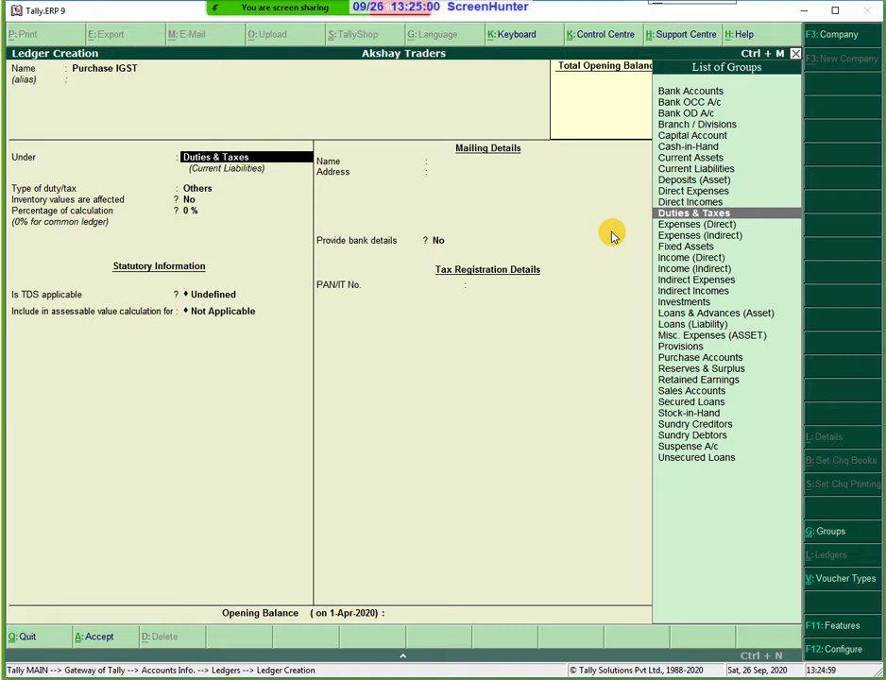
pyautogui.press('Down')
pyautogui.press('Down')
pyautogui.press('Down')
pyautogui.press('Down')
pyautogui.press('Down')
pyautogui.press('Down')
pyautogui.press('Down')
pyautogui.press('Down')
pyautogui.press('Down')
pyautogui.press('Down')
pyautogui.press('Down')
pyautogui.press('Down')
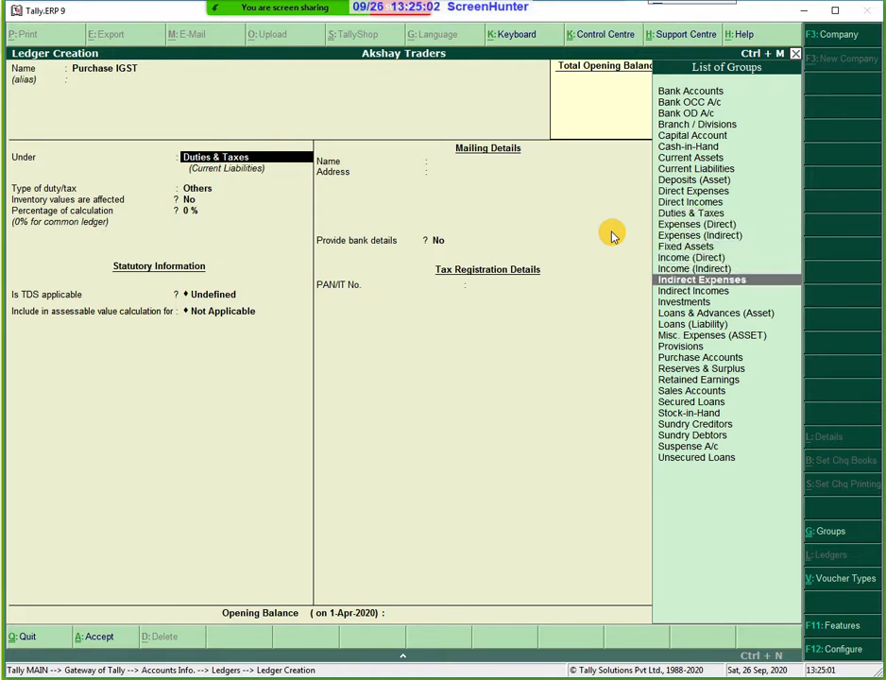
pyautogui.press('Down')
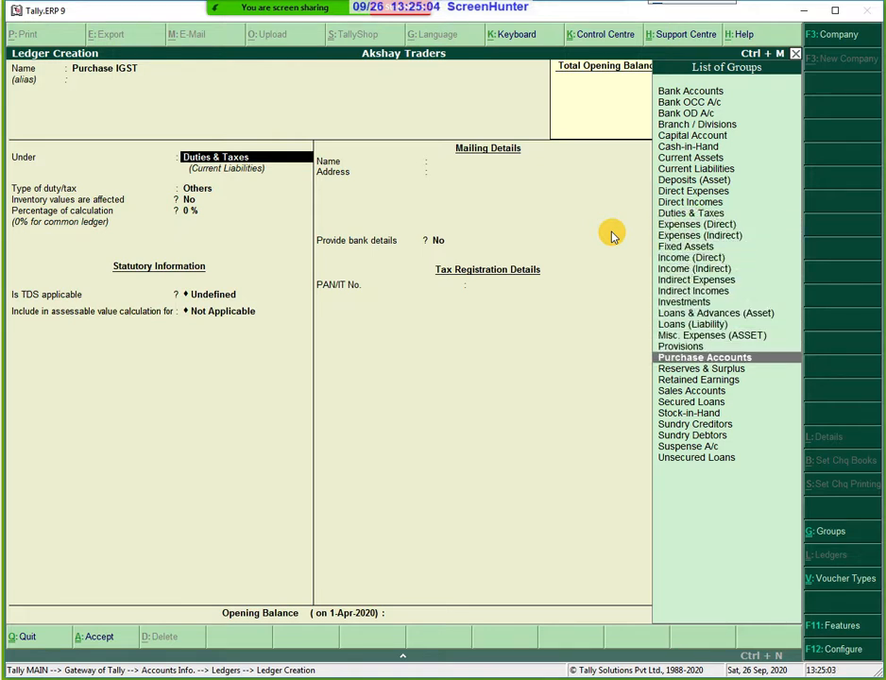
pyautogui.press('Return')
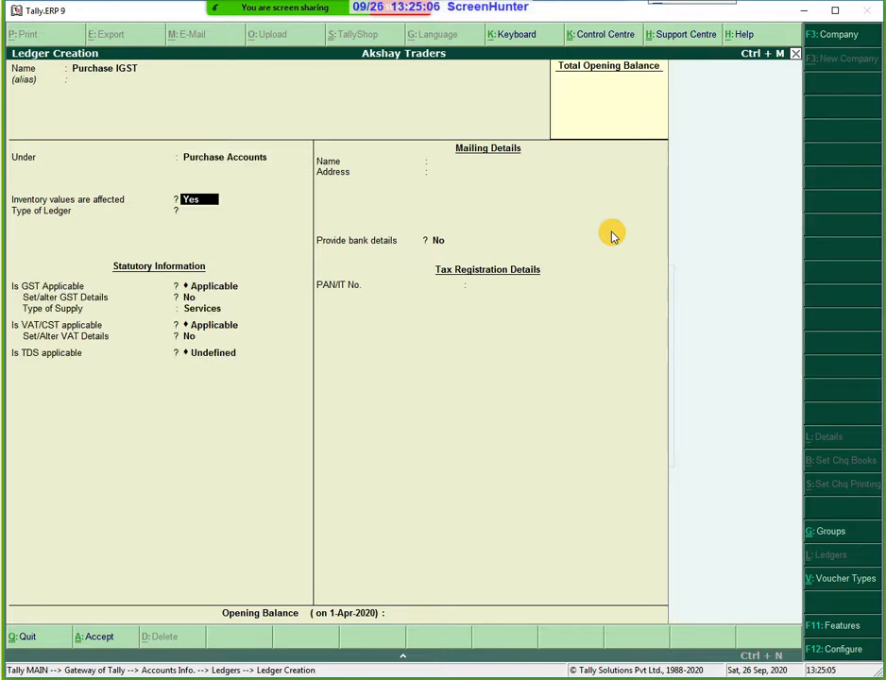
# Keep inventory affected and GST applicable, set supply type to Goods, and save the ledger.
pyautogui.press('Return')
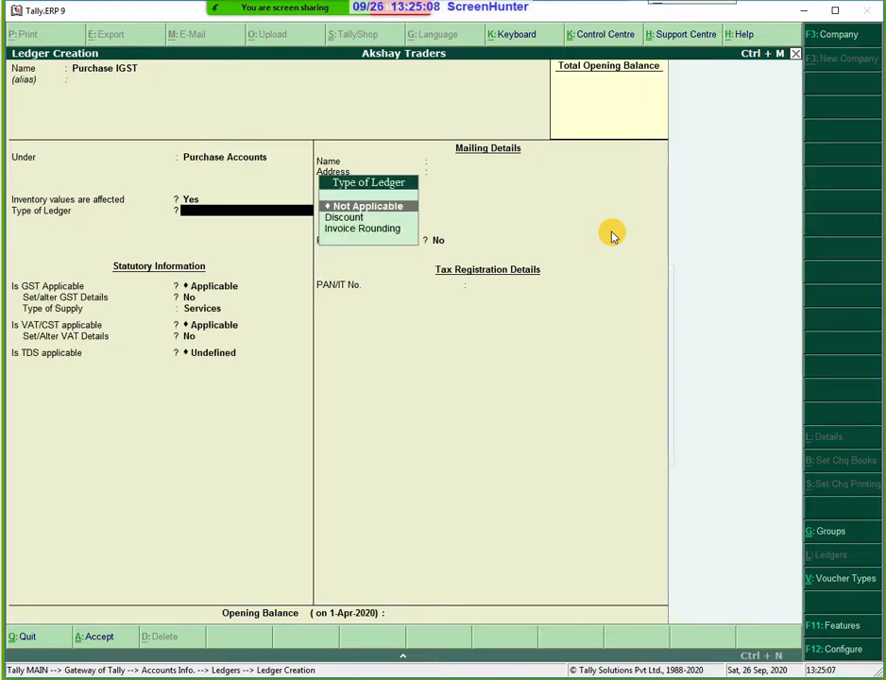
pyautogui.press('Return')
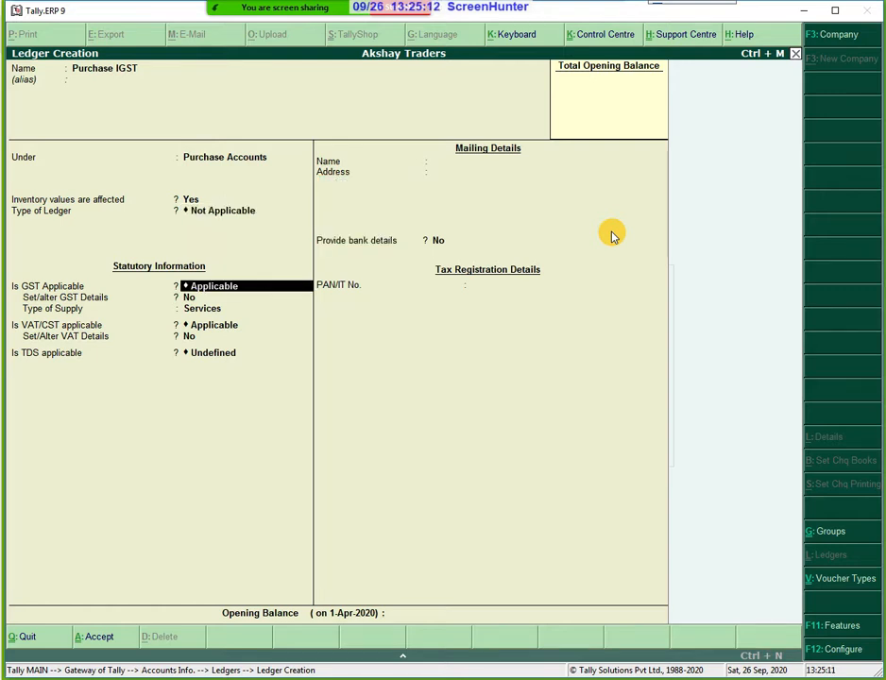
pyautogui.press('Return')
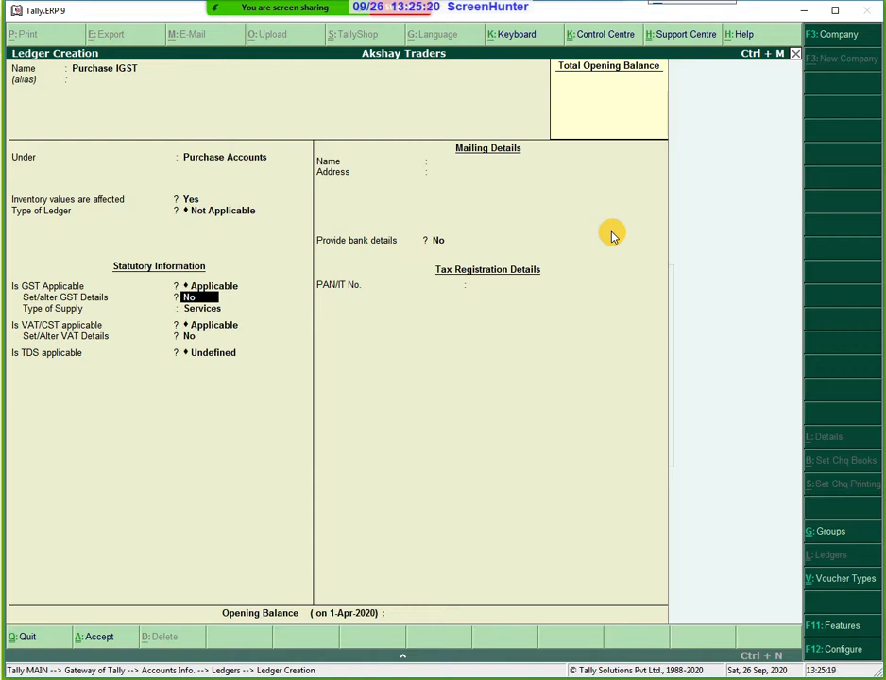
pyautogui.press('Return')
pyautogui.press('Up')
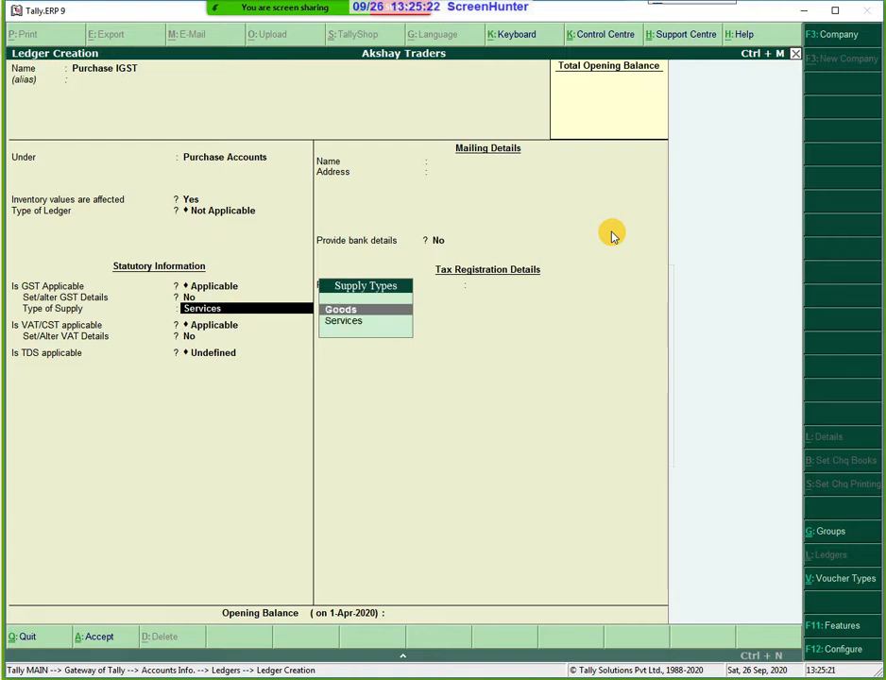
pyautogui.press('Return')
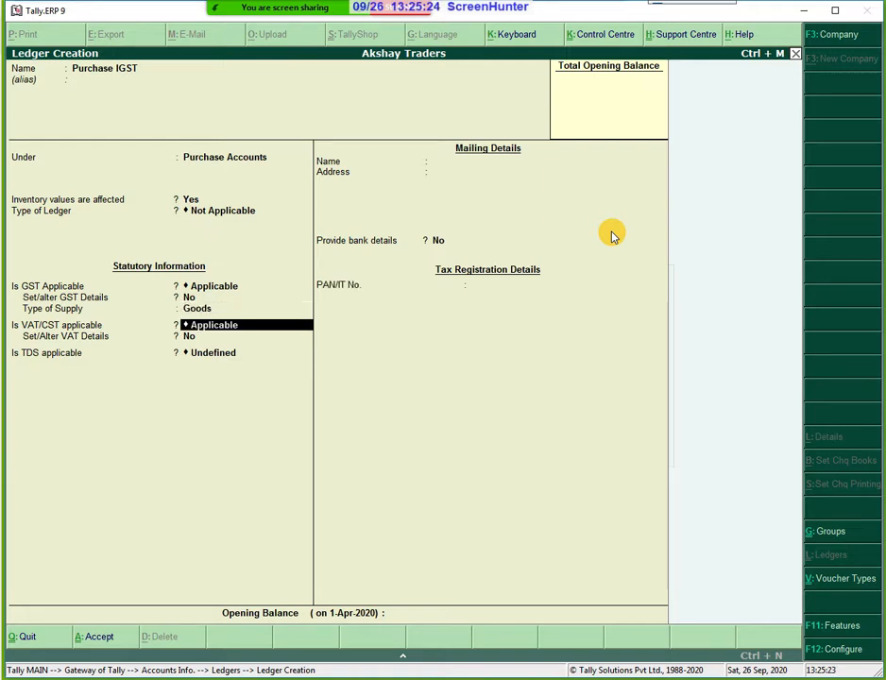
pyautogui.press('Return')
pyautogui.press('Return')
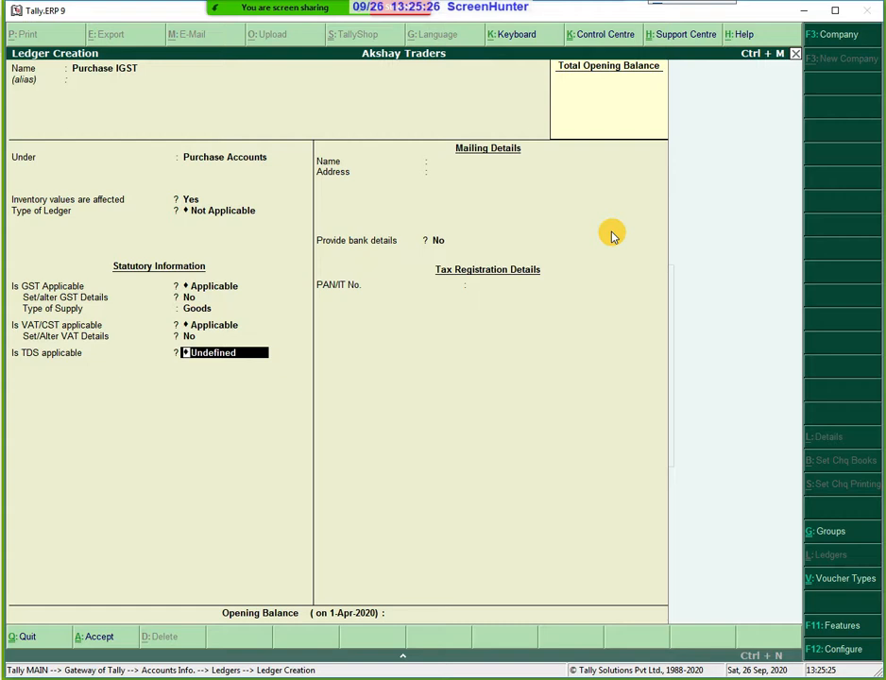
pyautogui.press('Return')
pyautogui.press('Return')
pyautogui.press('Return')
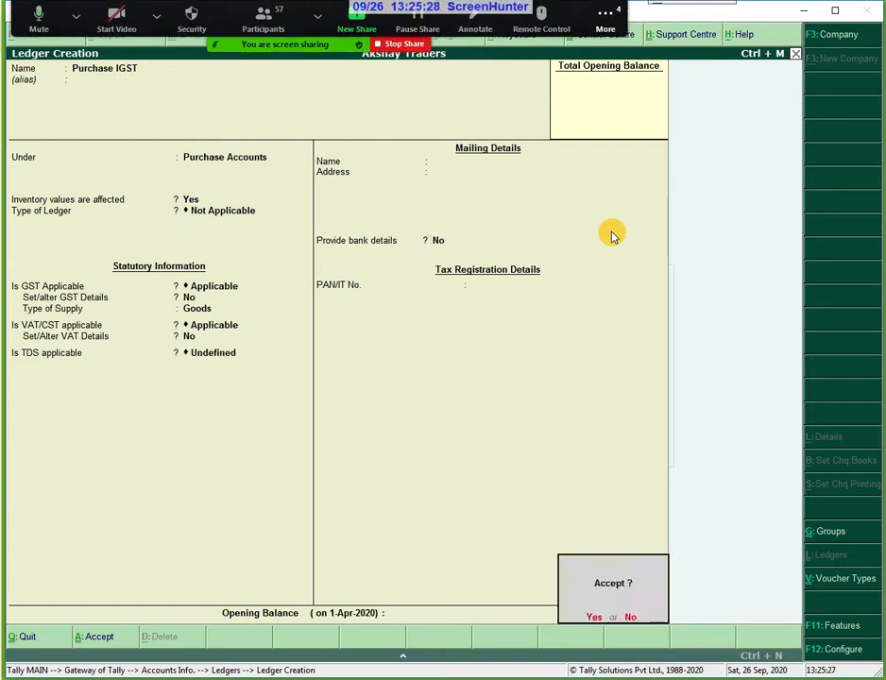
pyautogui.press('Return')
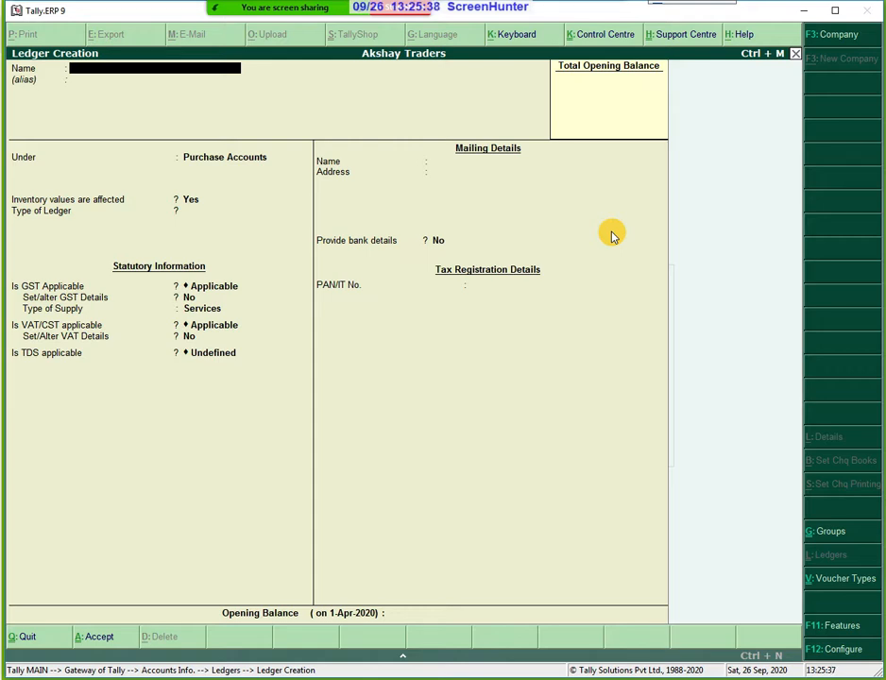
pyautogui.press('Escape')
# Quit ledger creation, return to the Gateway of Tally and open Accounting Vouchers.
pyautogui.press('y')
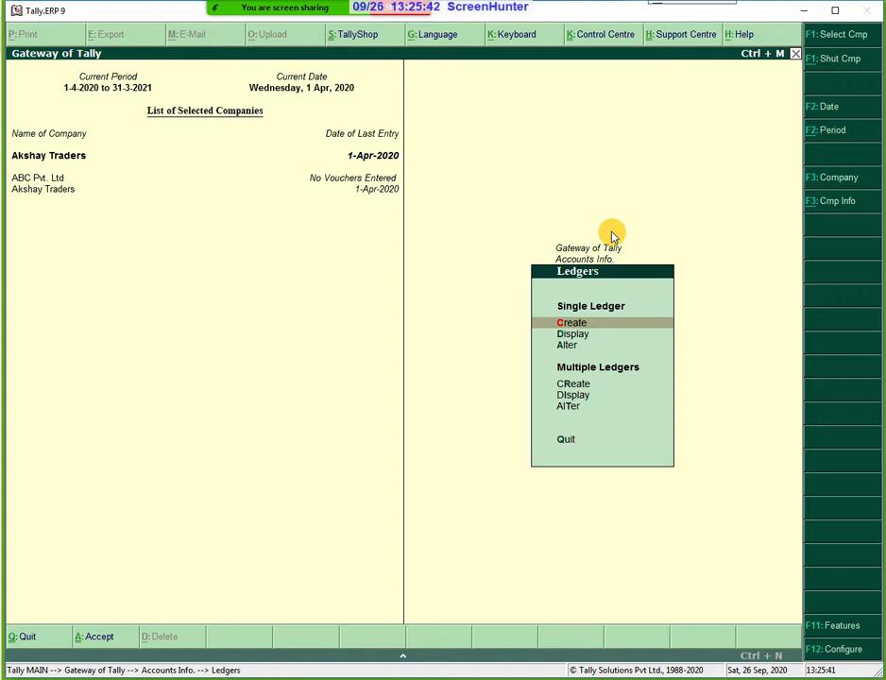
pyautogui.press('Escape')
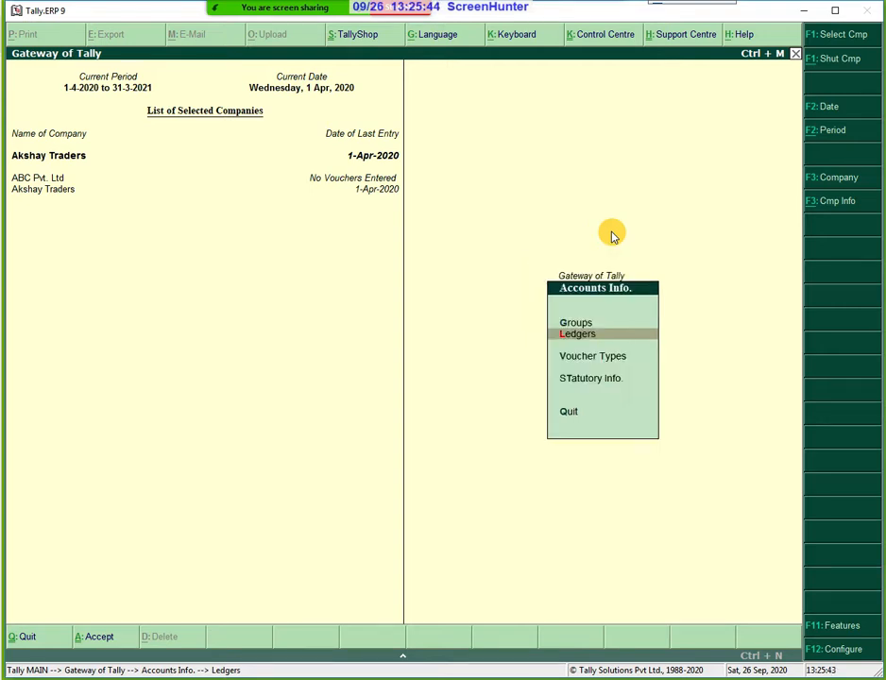
pyautogui.press('Escape')
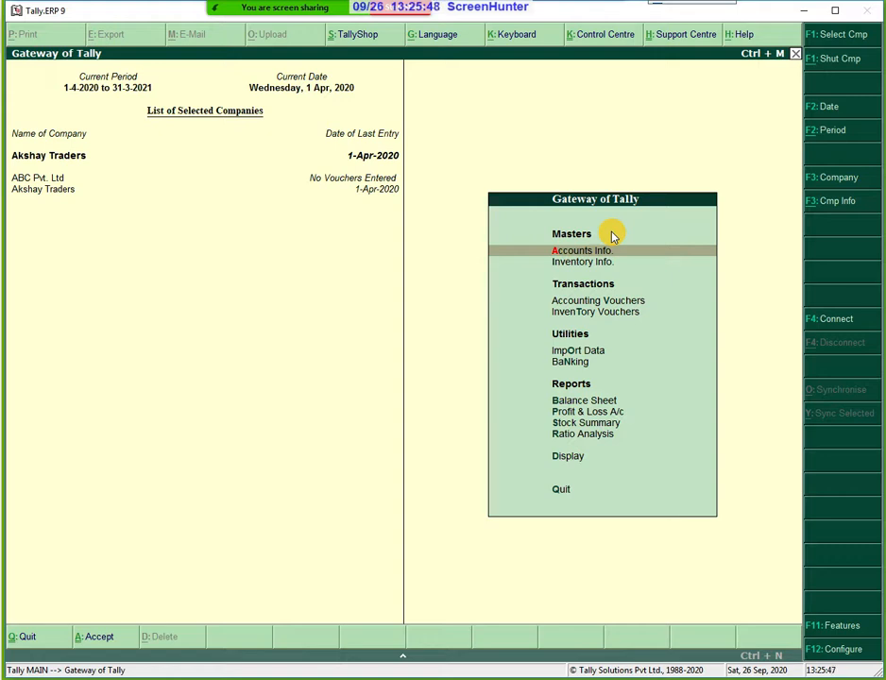
pyautogui.press('Down')
pyautogui.press('Down')
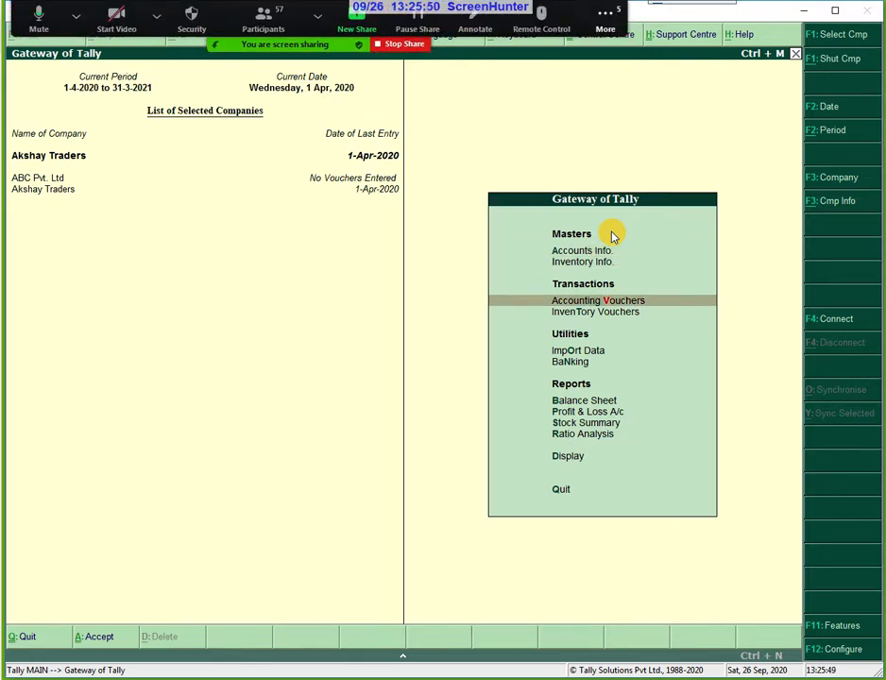
pyautogui.press('Return')
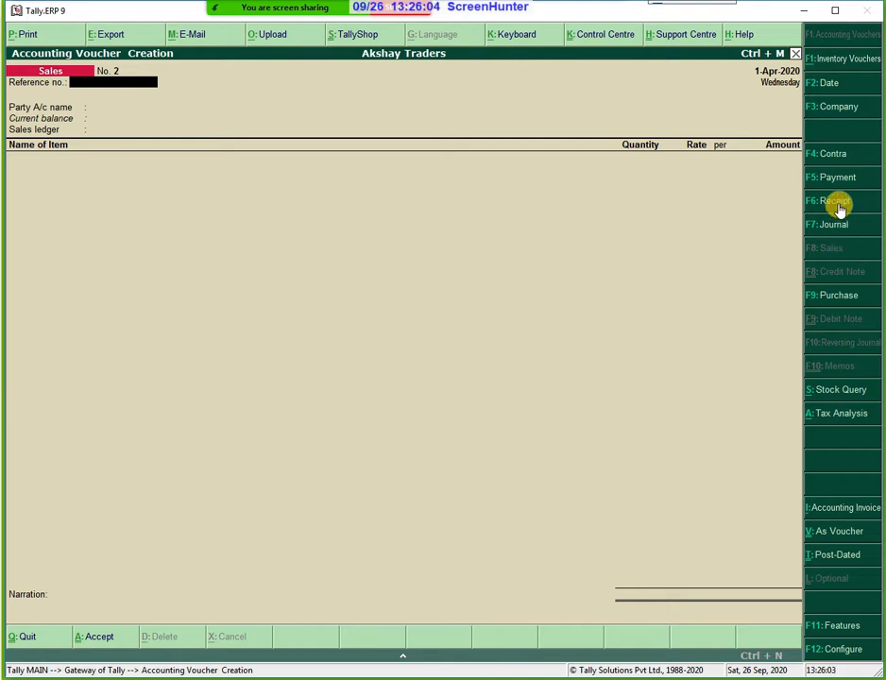
# Switch to a Purchase voucher, enter the supplier invoice number and date 1-Apr-2020.
pyautogui.click(827, 293)
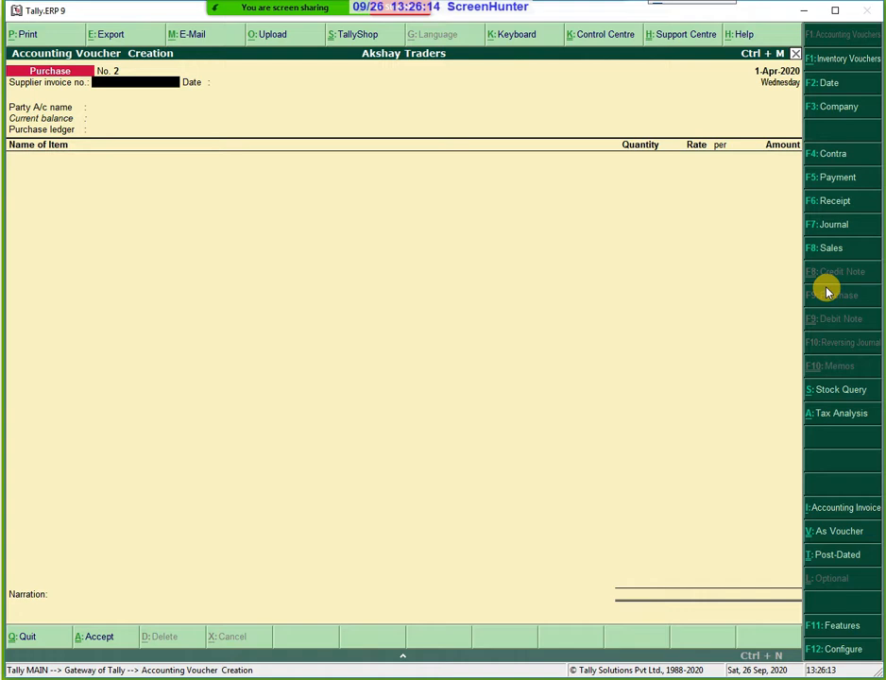
pyautogui.press('Return')
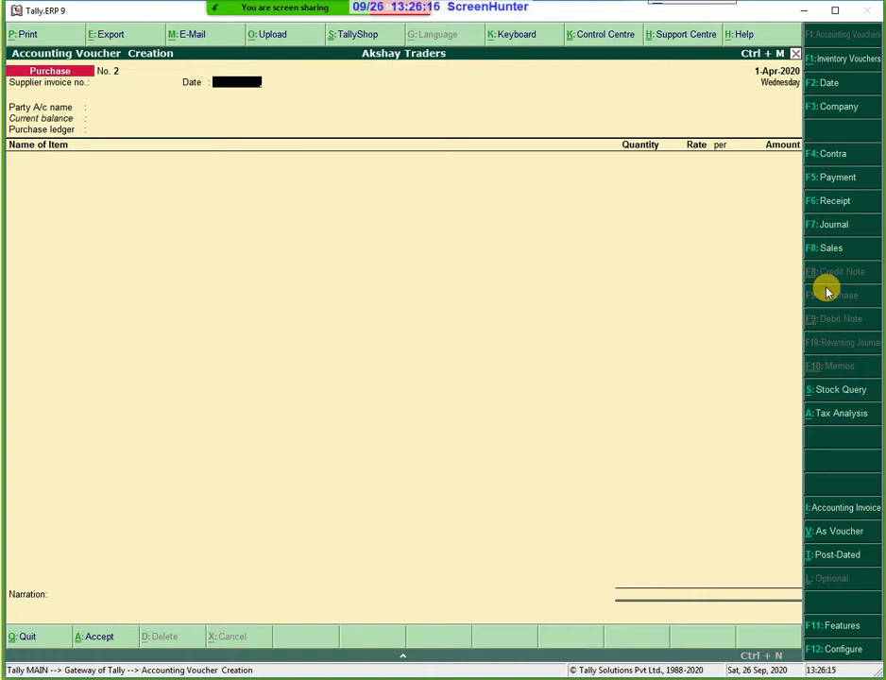
pyautogui.press('BackSpace')
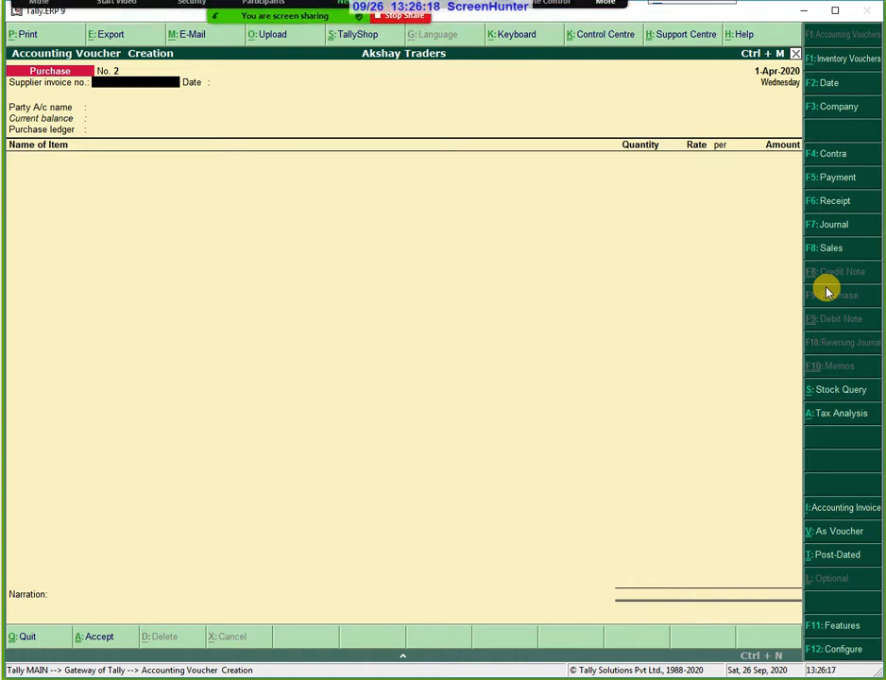
pyautogui.write('pur')
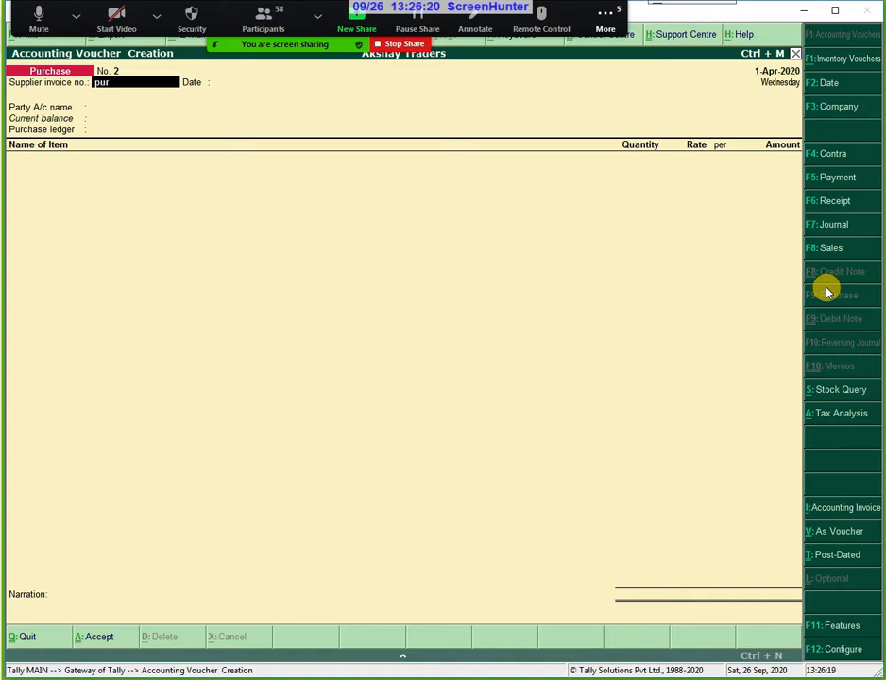
pyautogui.write('/vignesh/')
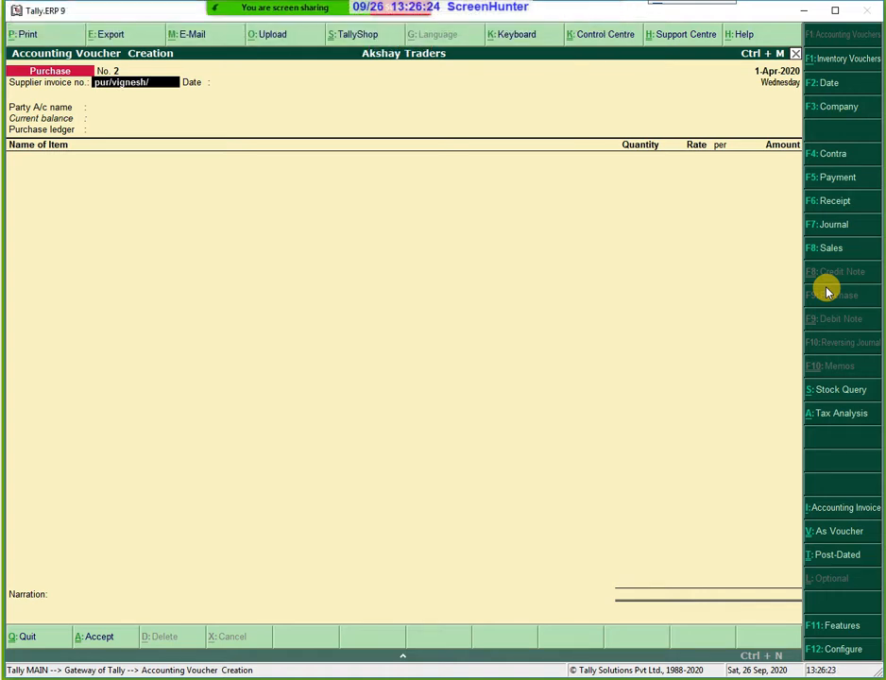
pyautogui.write('345')
pyautogui.press('Return')
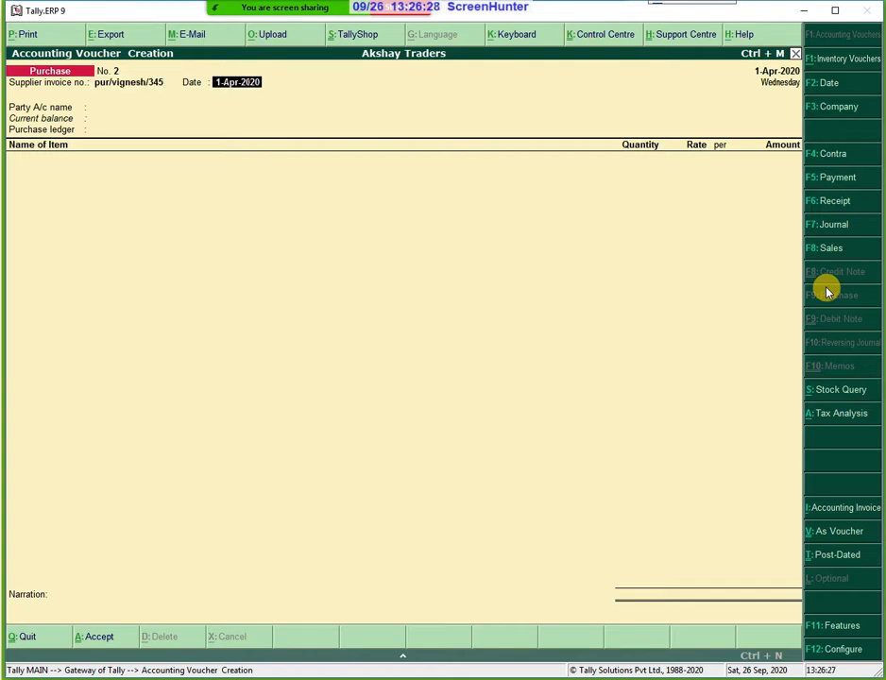
pyautogui.press('Return')
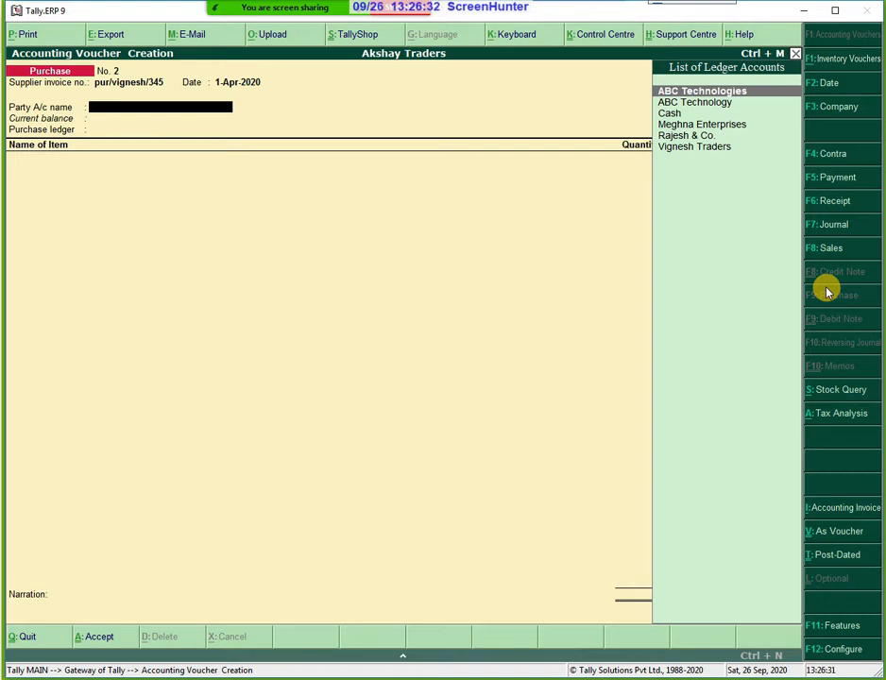
# Pick Vignesh Traders as the party and accept its details with state Tamil Nadu.
pyautogui.press('Down')
pyautogui.press('Down')
pyautogui.press('Down')
pyautogui.press('Down')
pyautogui.press('Down')
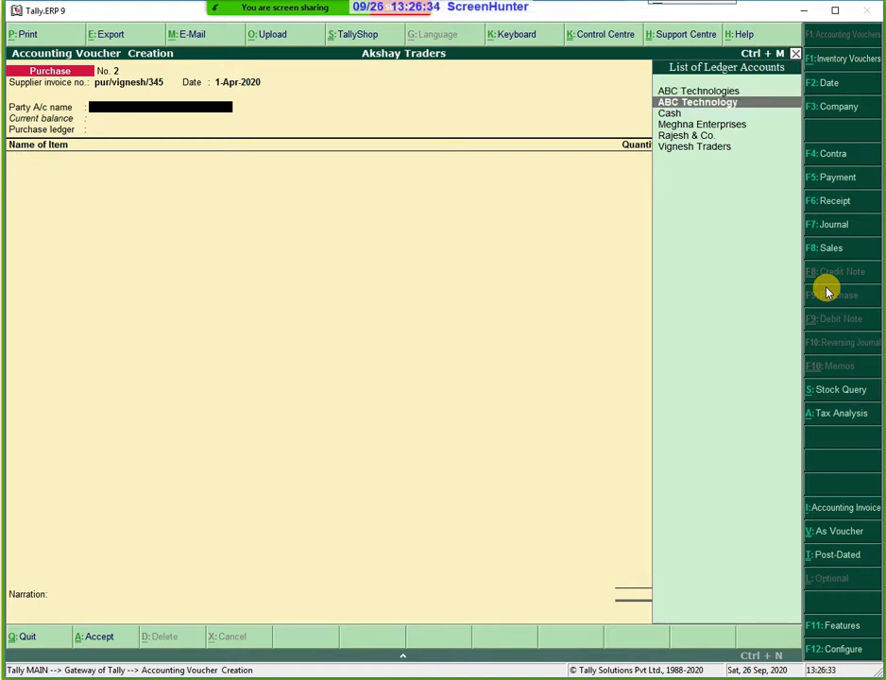
pyautogui.press('Return')
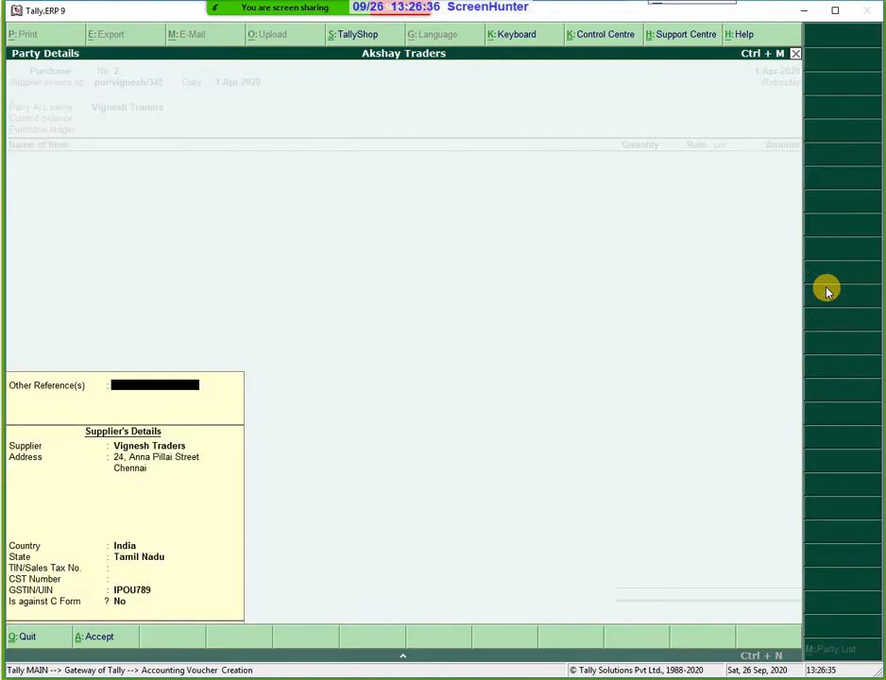
pyautogui.press('Return')
pyautogui.press('Return')
pyautogui.press('Return')
pyautogui.press('Return')
pyautogui.press('Return')
pyautogui.press('Return')
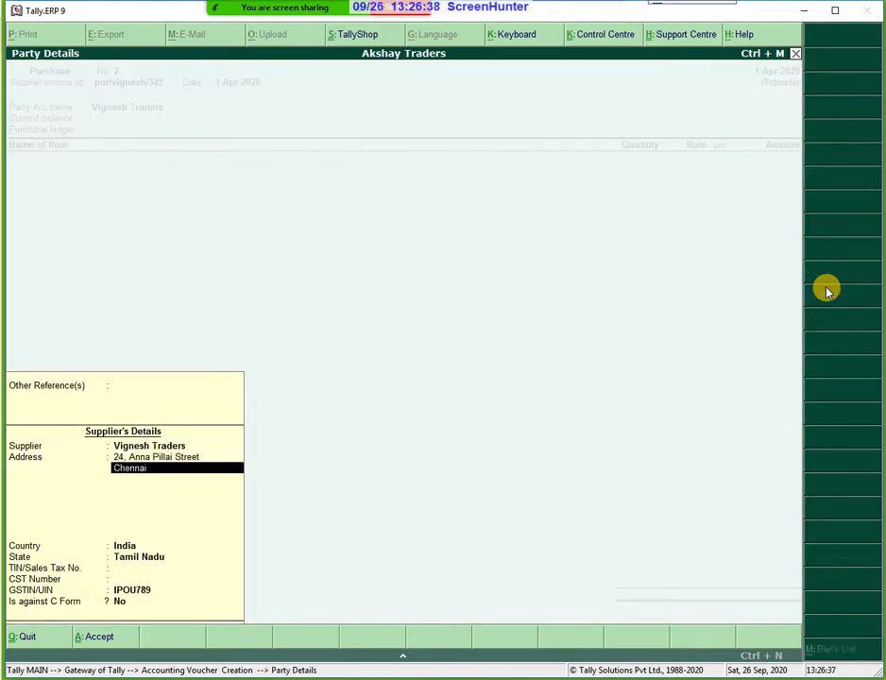
pyautogui.press('Return')
pyautogui.press('Return')
pyautogui.press('Return')
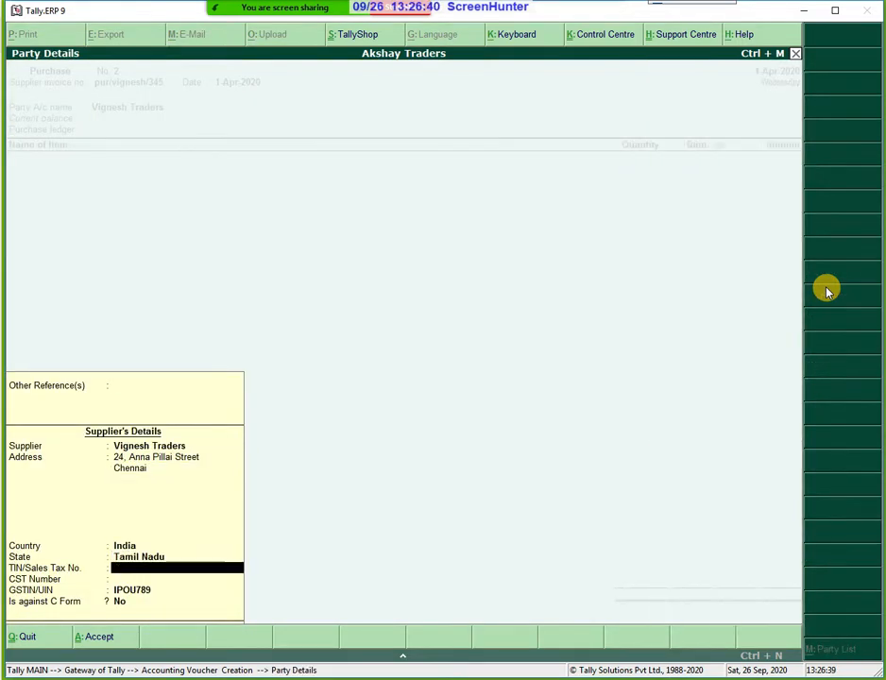
pyautogui.press('Return')
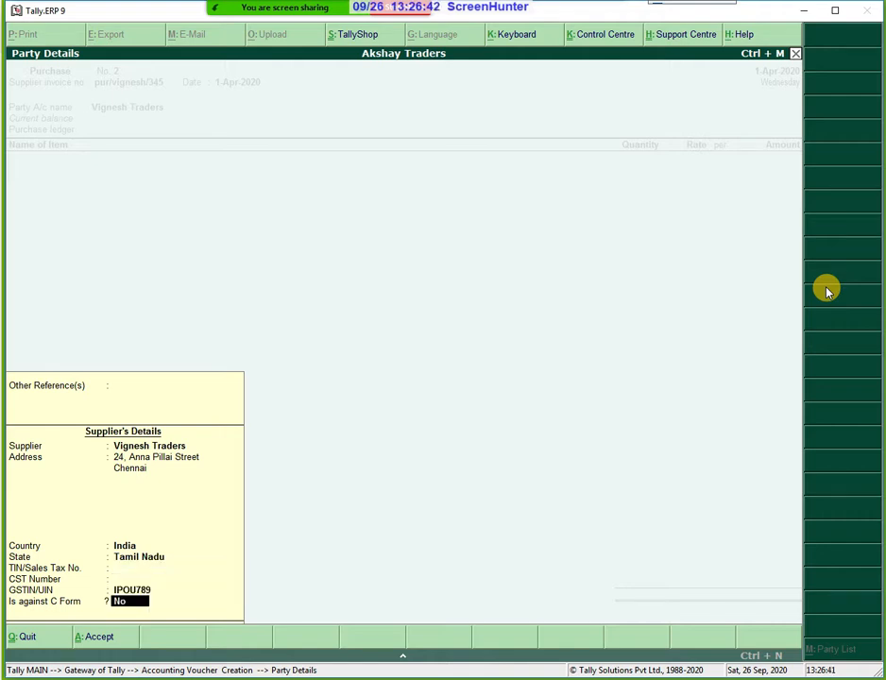
pyautogui.press('Return')
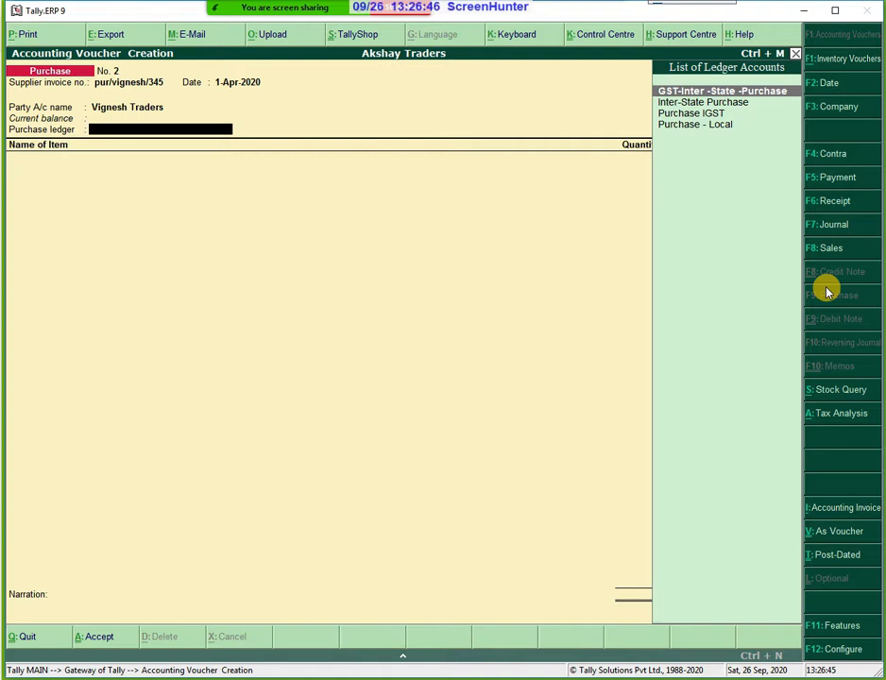
# Set Purchase IGST as the purchase ledger, then discard the voucher without saving.
pyautogui.press('Down')
pyautogui.press('Down')
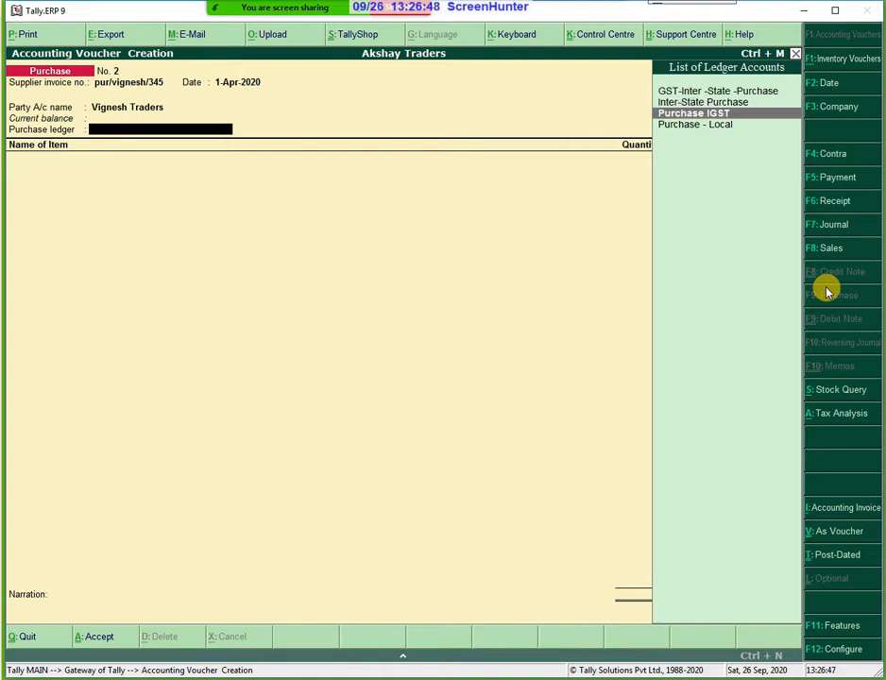
pyautogui.press('Return')
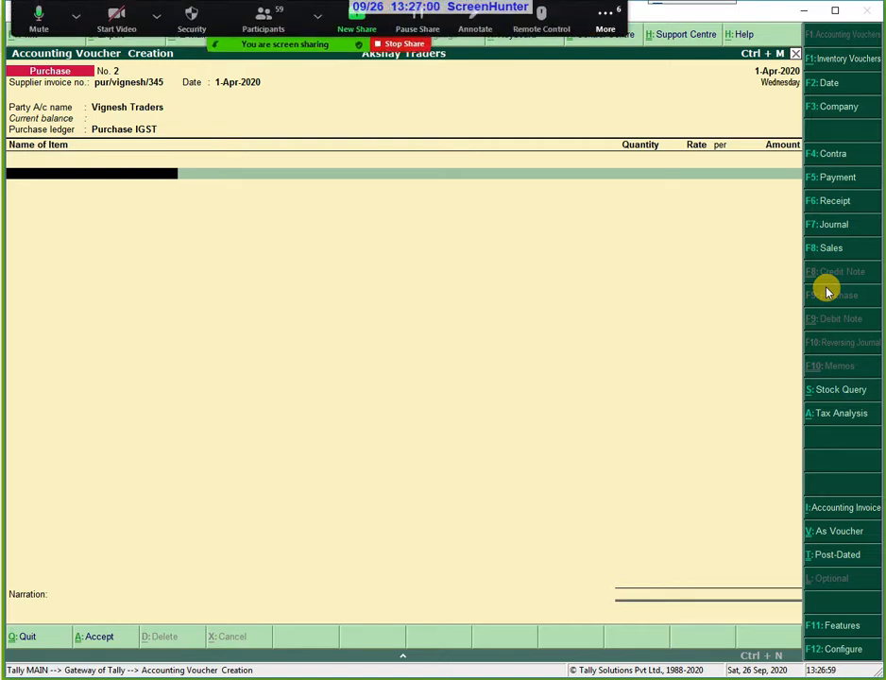
pyautogui.press('Escape')
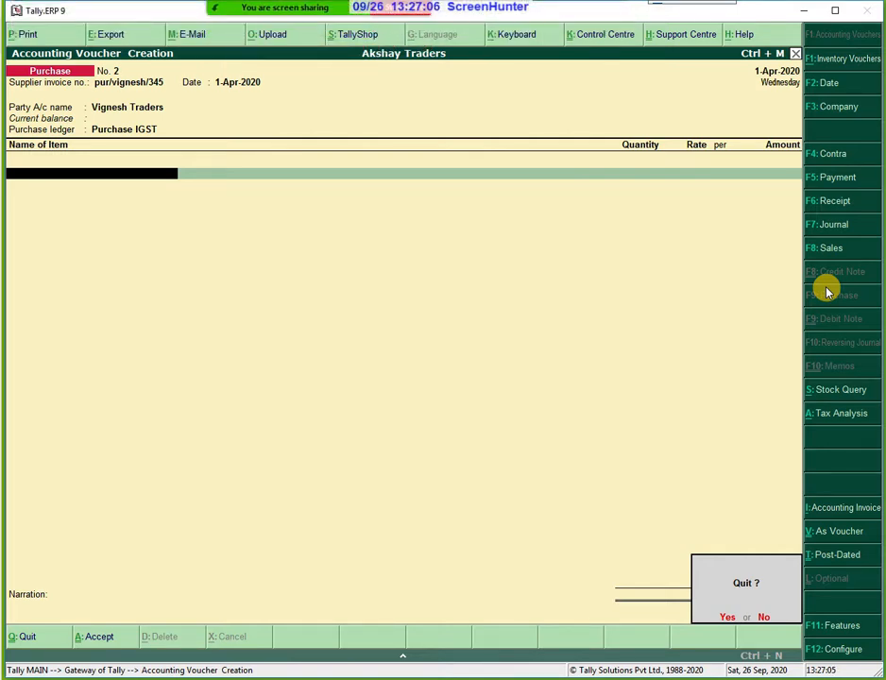
pyautogui.press('y')
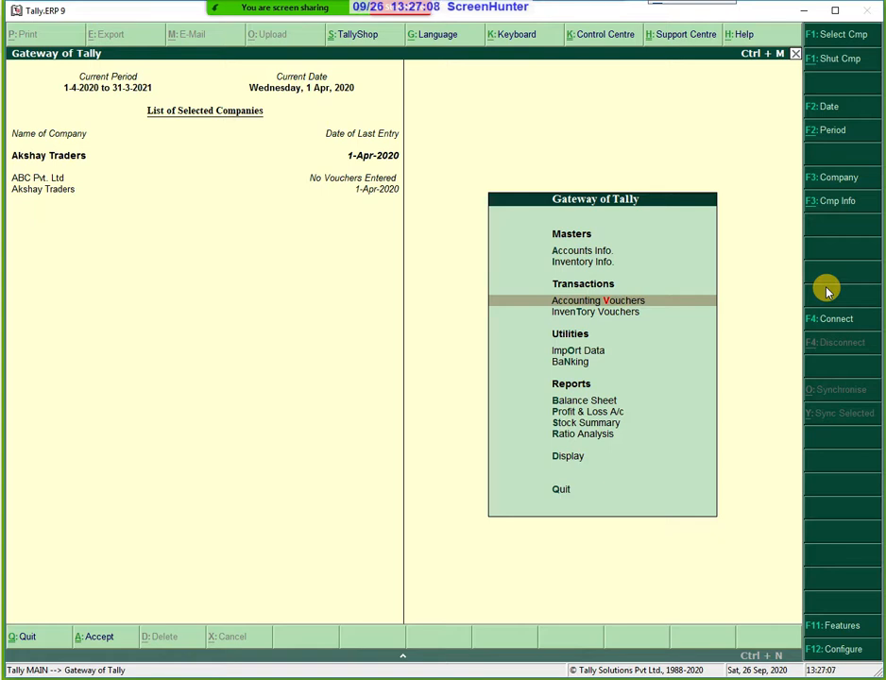
# Go to Inventory Info > Stock Items and begin creating a new stock item.
pyautogui.press('Up')
pyautogui.press('Up')
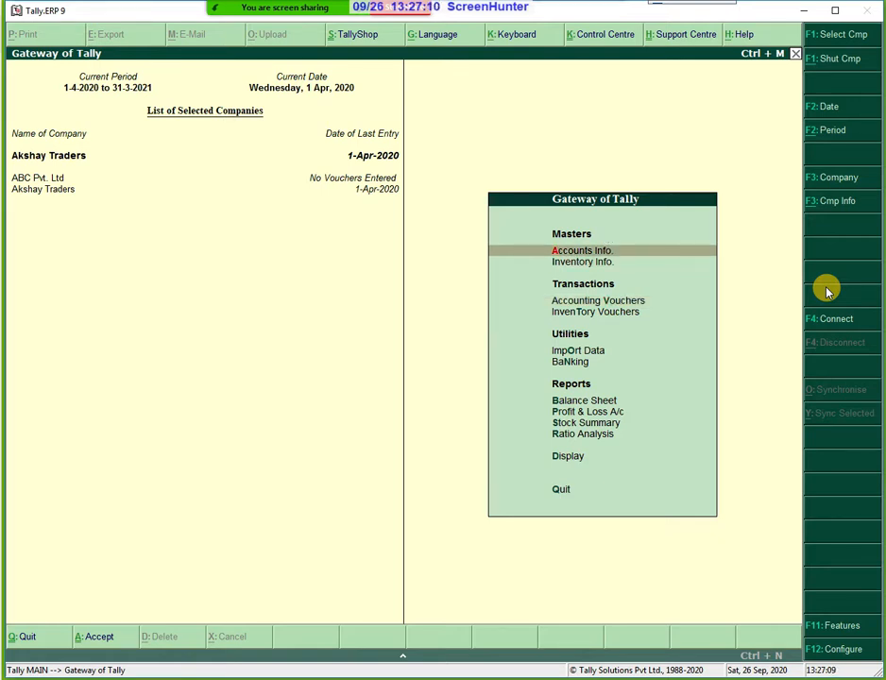
pyautogui.press('Down')
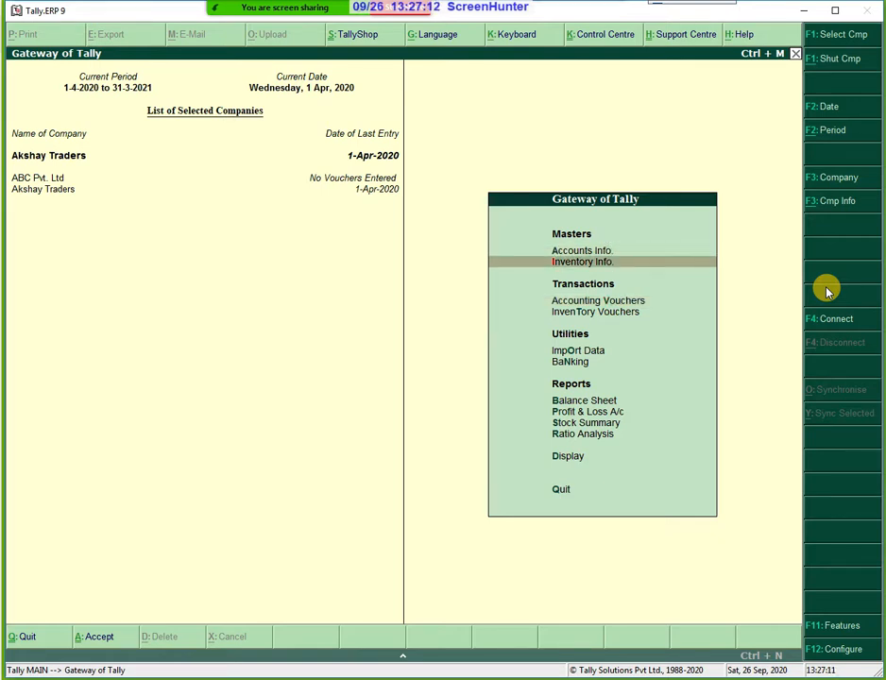
pyautogui.press('Return')
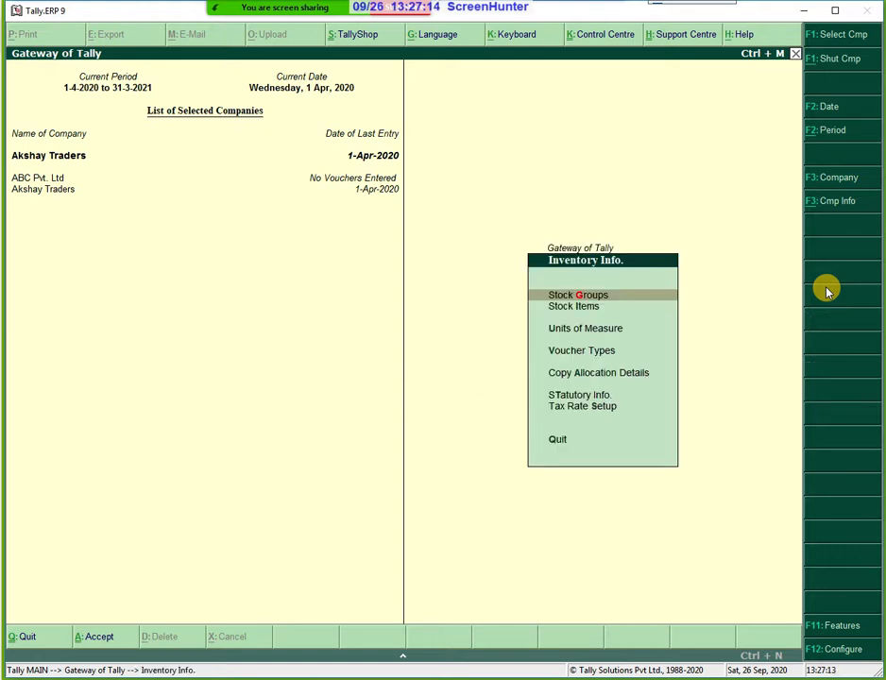
pyautogui.press('Down')
pyautogui.press('Return')
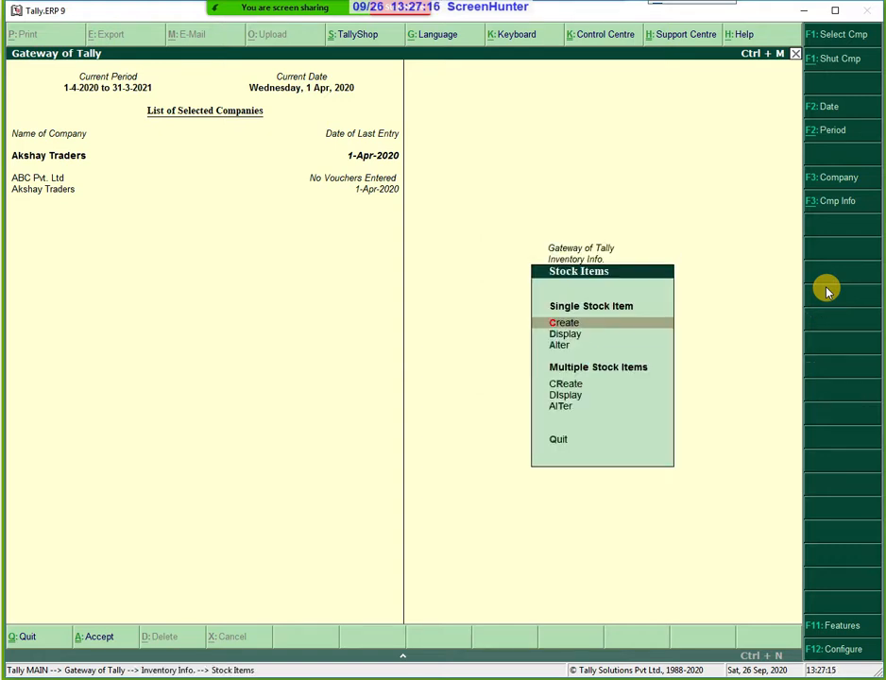
pyautogui.press('Return')
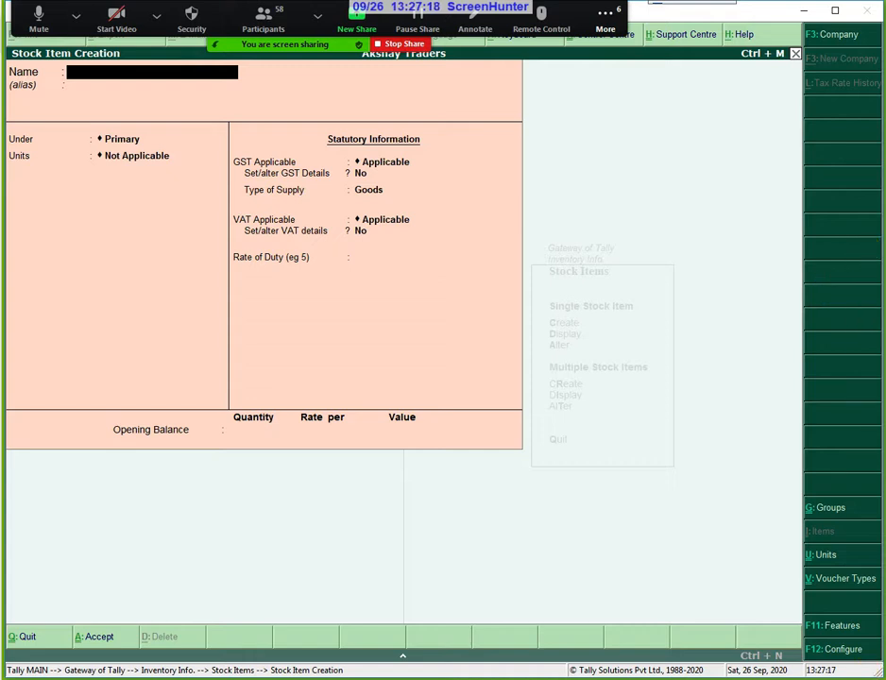
# Try to create the unit 'Nos.', which Tally reports already exists.
pyautogui.click(818, 558)
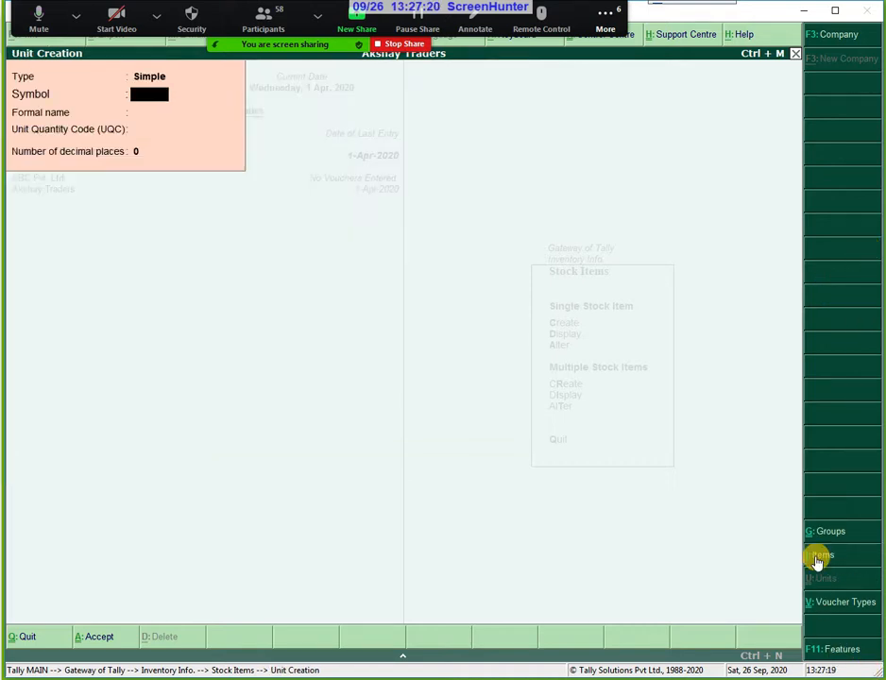
pyautogui.write('N')
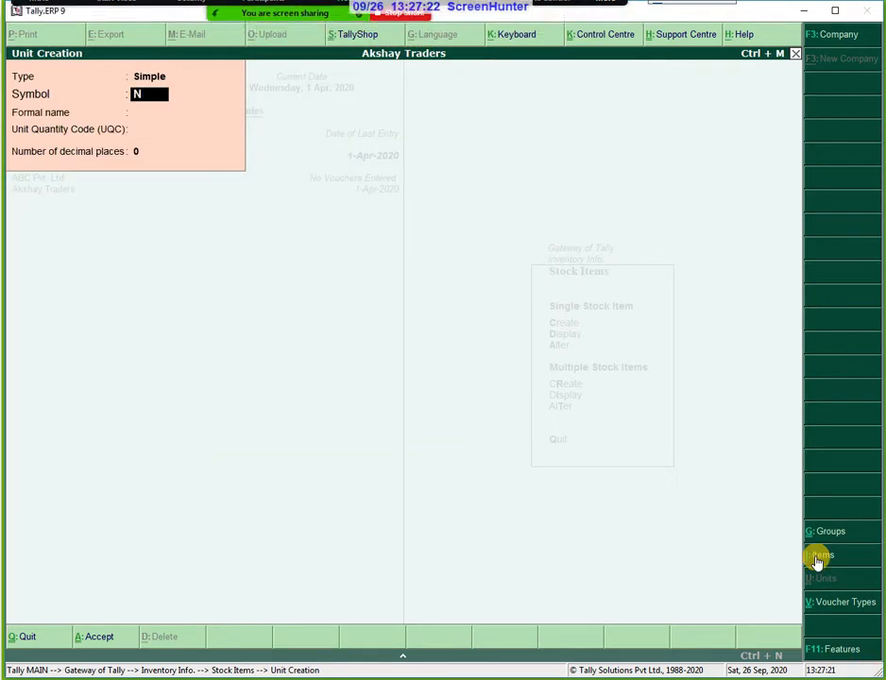
pyautogui.write('os.')
pyautogui.press('Return')
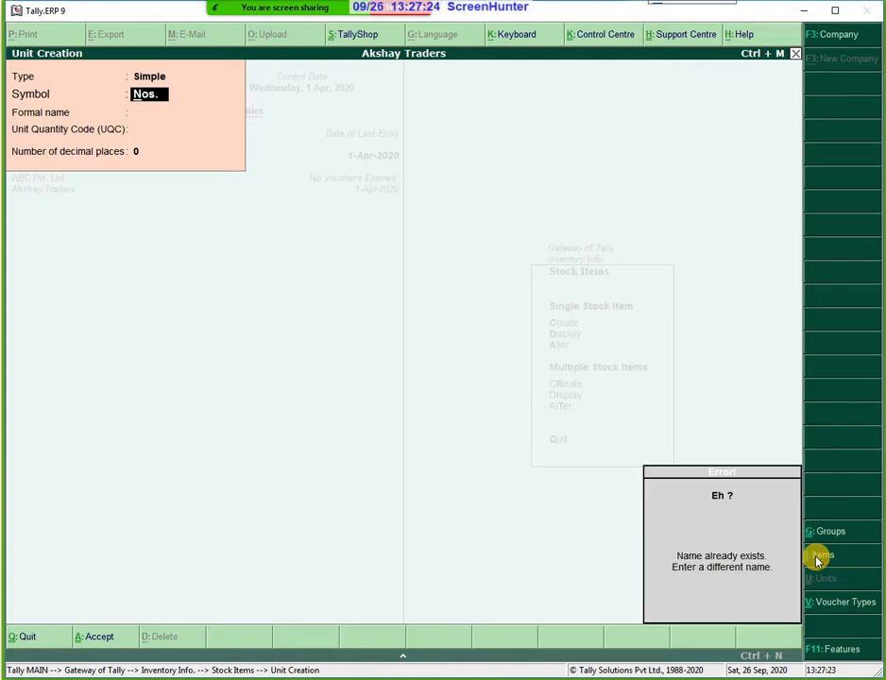
pyautogui.press('Escape')
# Clear the unit fields and quit Unit Creation without saving a unit.
pyautogui.press('BackSpace')
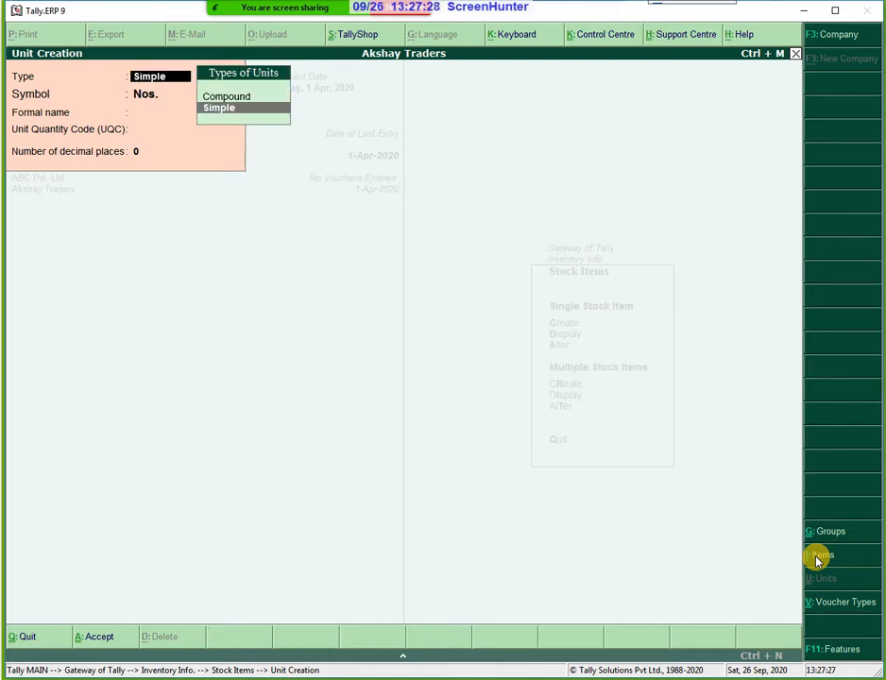
pyautogui.press('BackSpace')
pyautogui.write('c')
pyautogui.press('BackSpace')
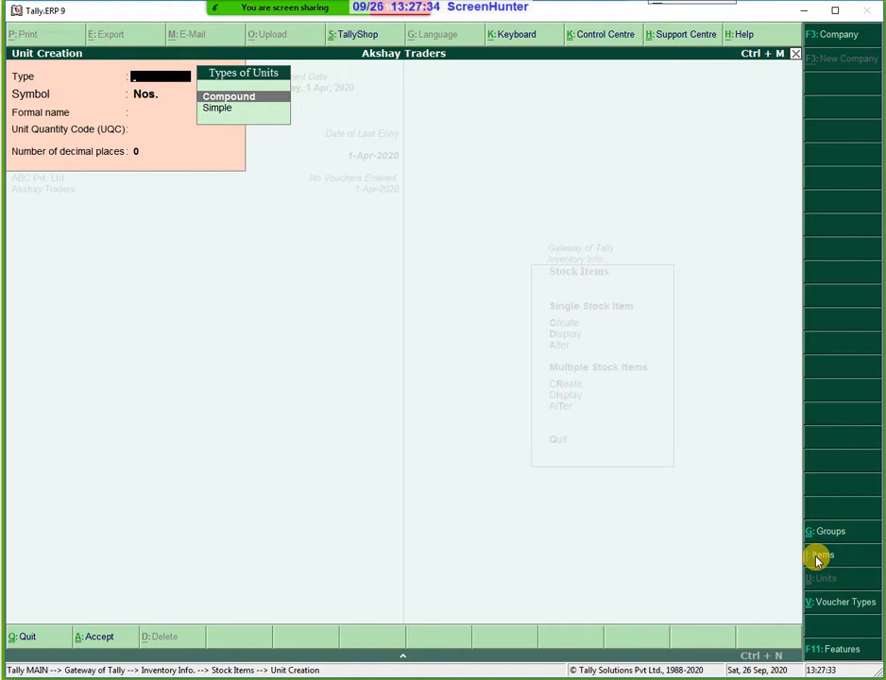
pyautogui.write('b')
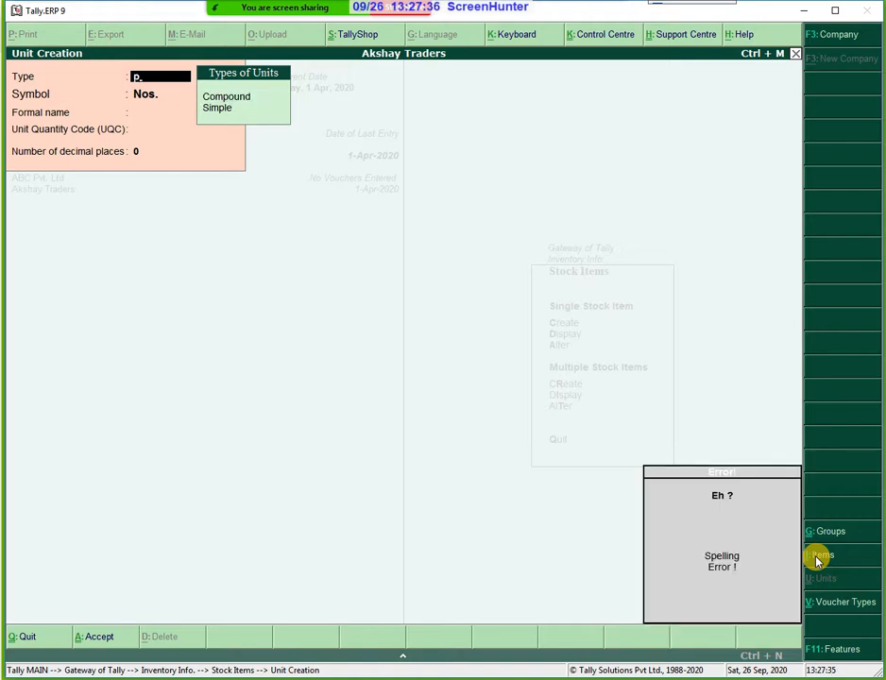
pyautogui.press('BackSpace')
pyautogui.press('Return')
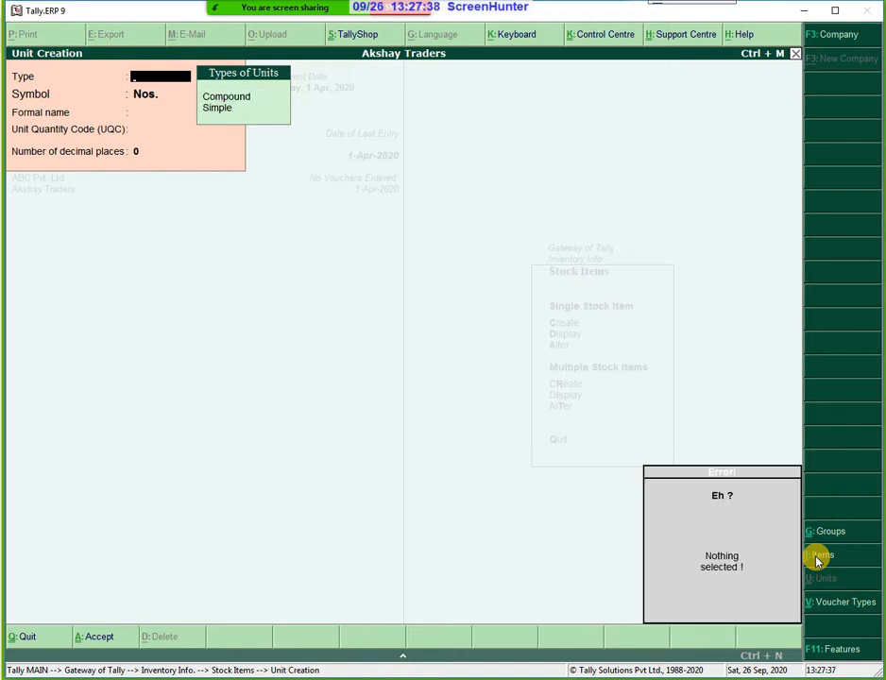
pyautogui.press('Escape')
pyautogui.press('Escape')
pyautogui.press('Return')
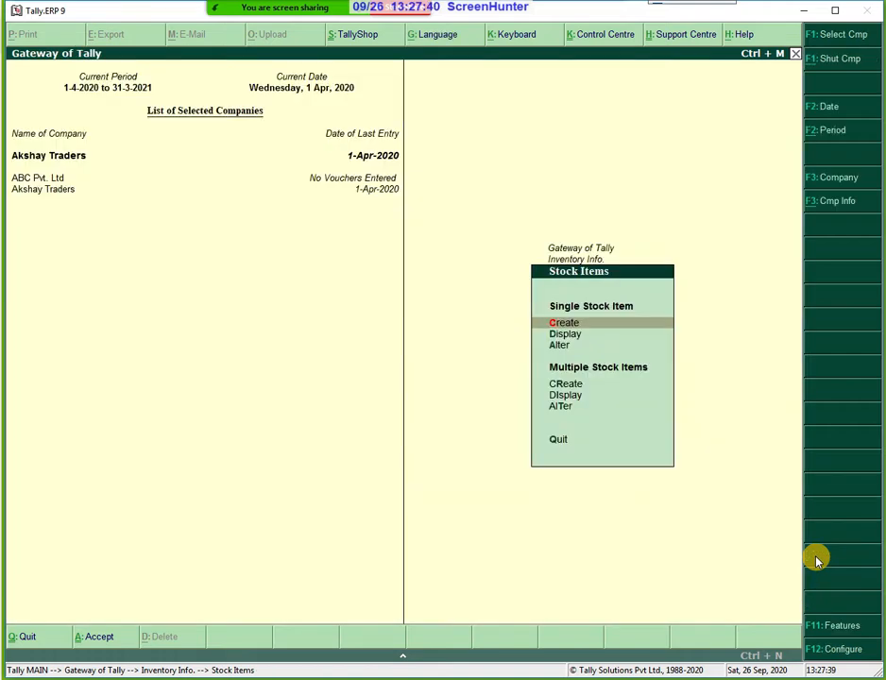
# Create stock item 'Coir Matress' under Primary with unit Nos., keeping GST applicable.
pyautogui.press('Return')
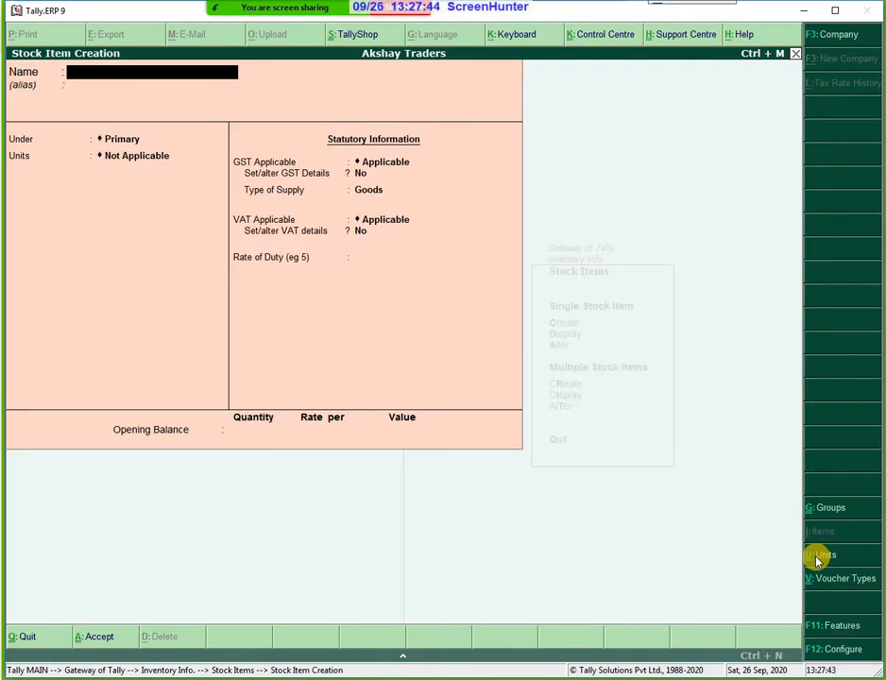
pyautogui.write('Coir Mattre')
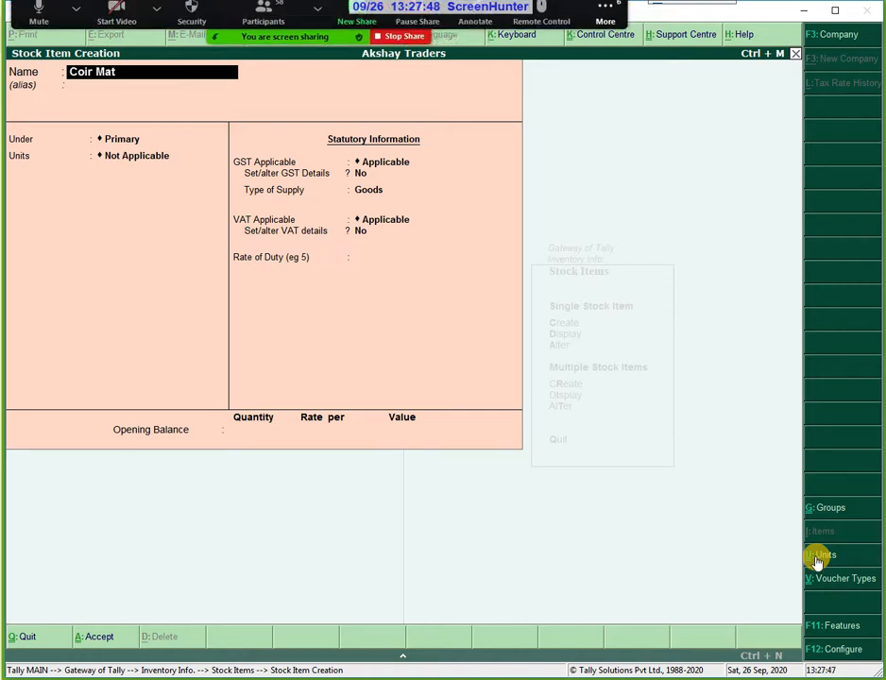
pyautogui.press('BackSpace')
pyautogui.press('BackSpace')
pyautogui.press('BackSpace')
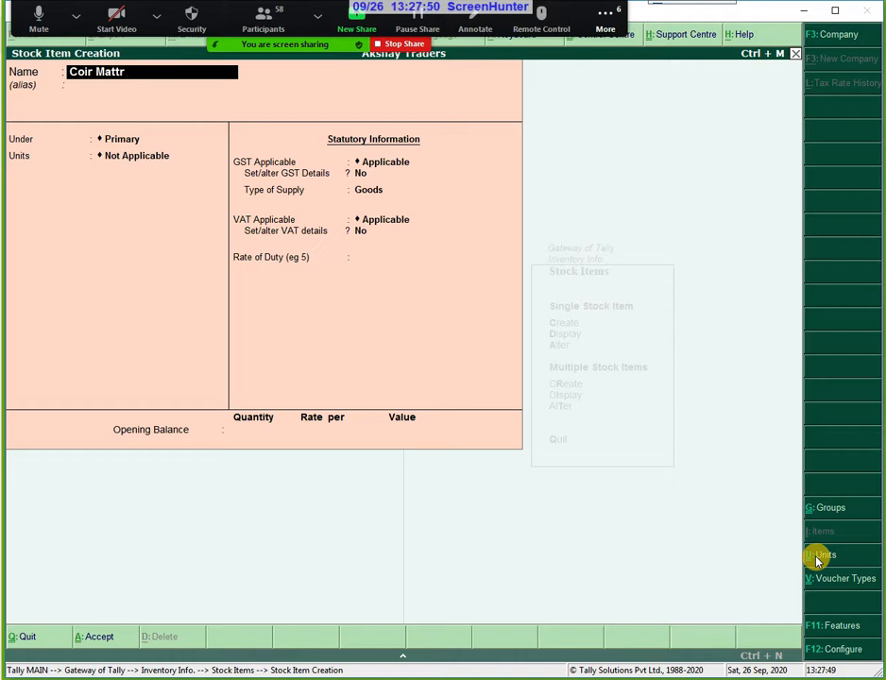
pyautogui.write('ress')
pyautogui.press('Return')
pyautogui.press('Return')
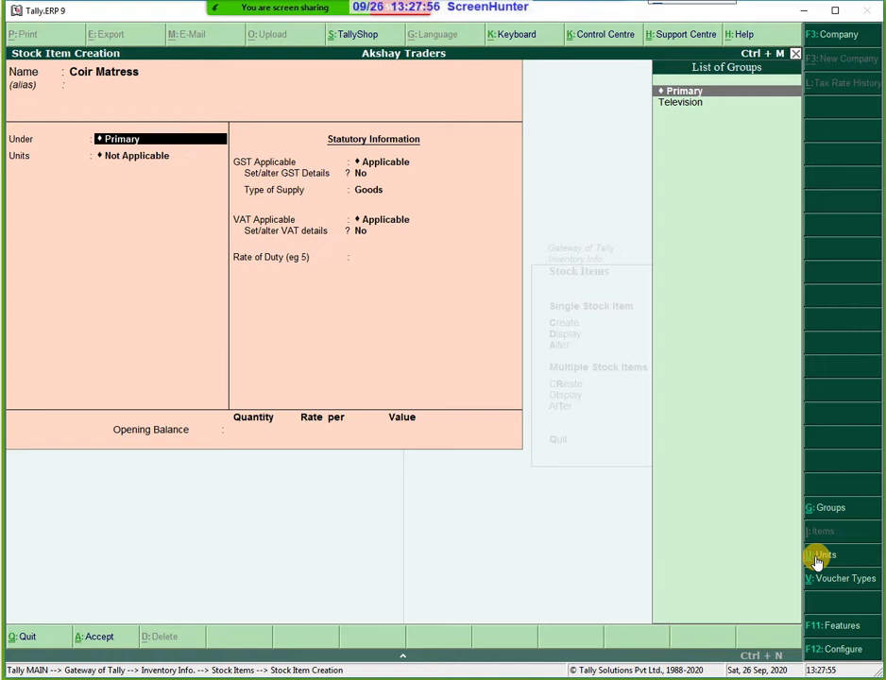
pyautogui.press('Return')
pyautogui.press('Down')
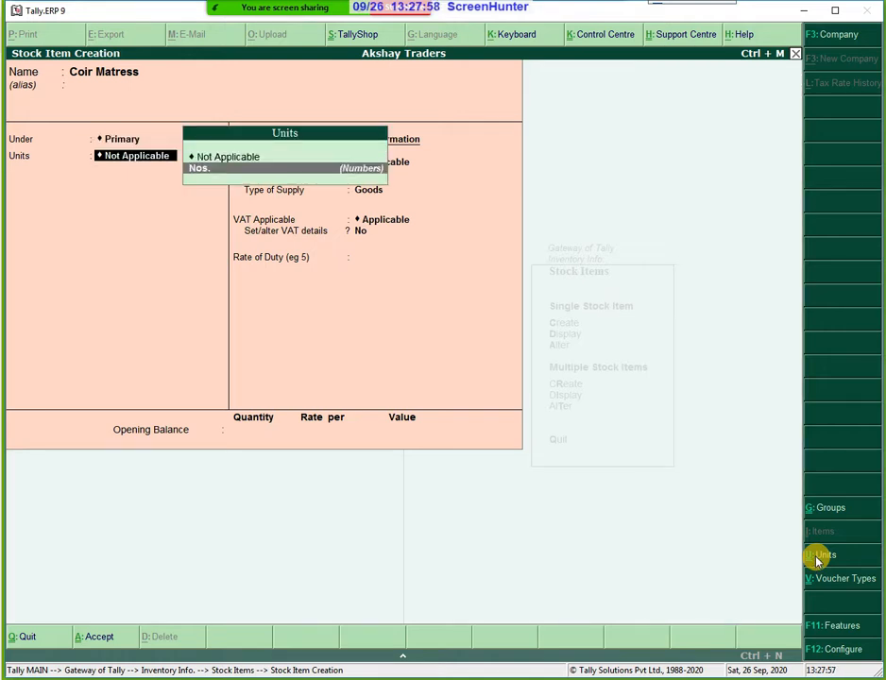
pyautogui.press('Return')
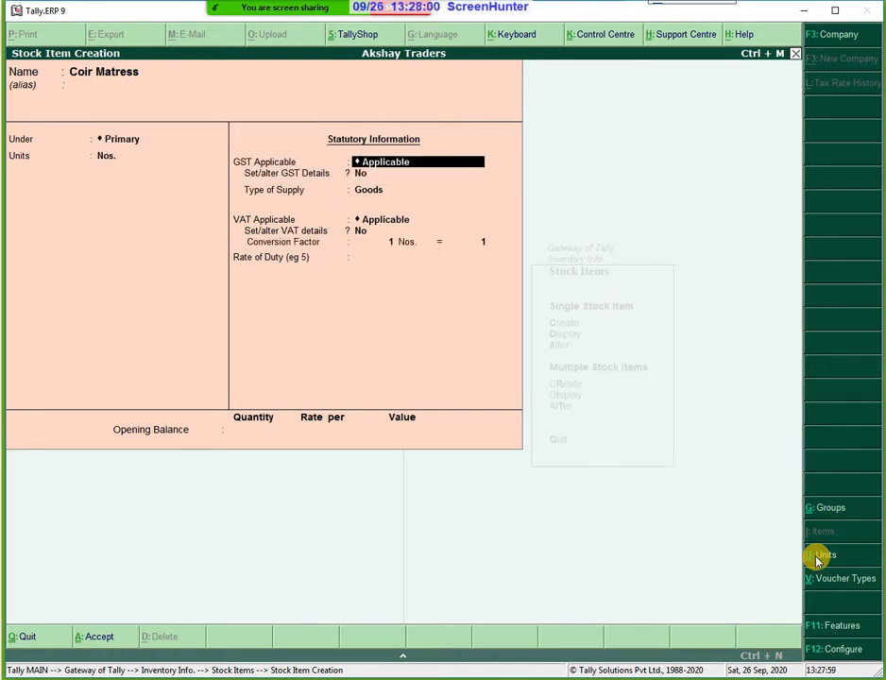
pyautogui.press('Return')
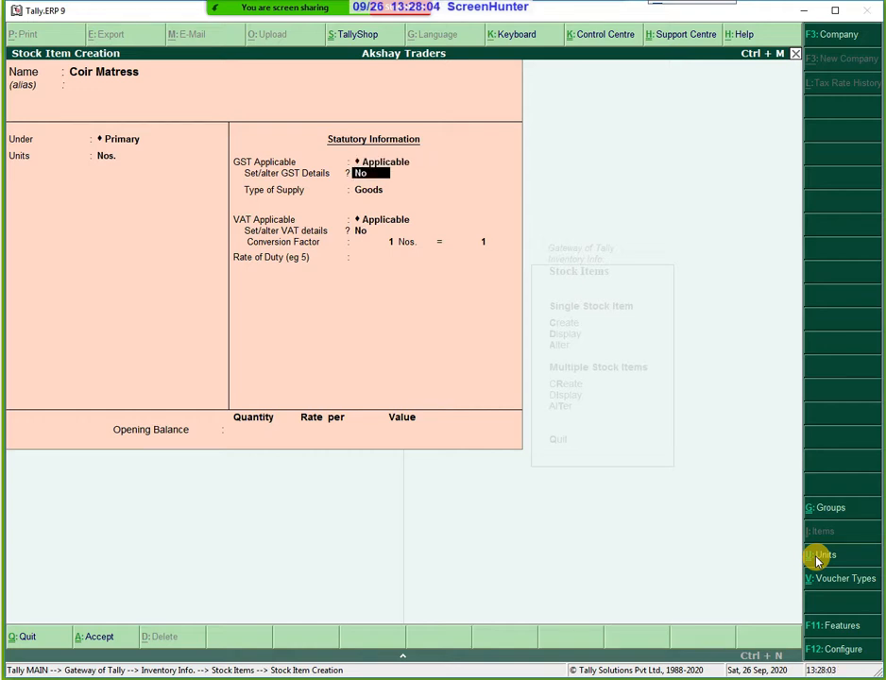
# Enable GST details, step back to recheck GST applicability, then reopen the GST details.
pyautogui.press('y')
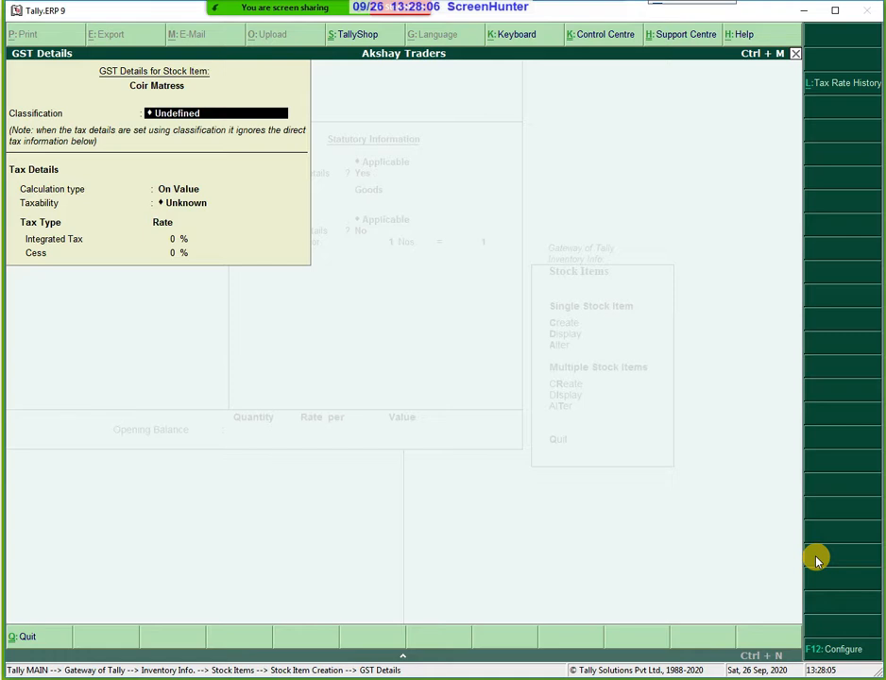
pyautogui.press('Return')
pyautogui.press('Return')
pyautogui.press('Return')
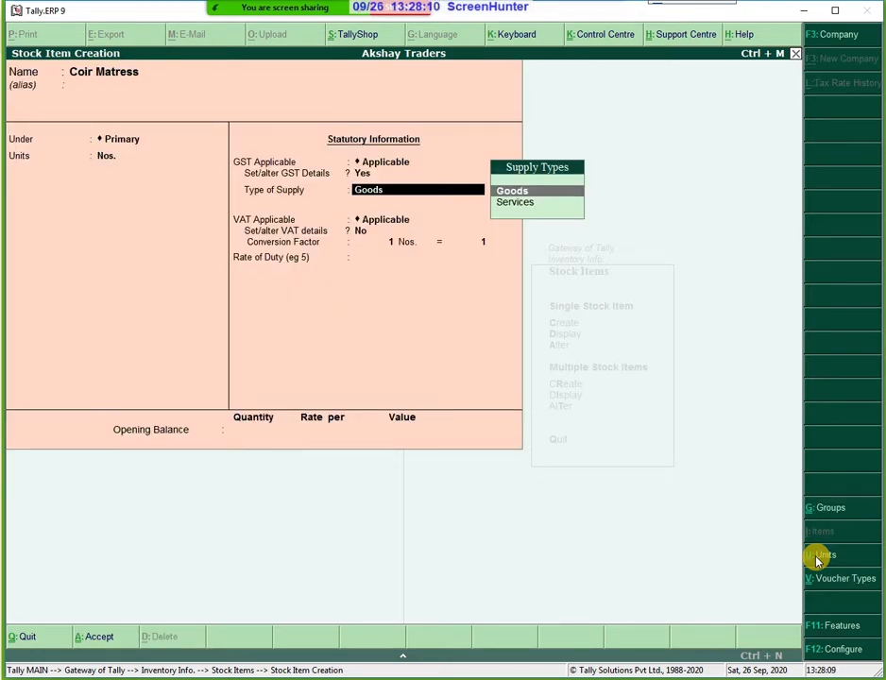
pyautogui.press('Return')
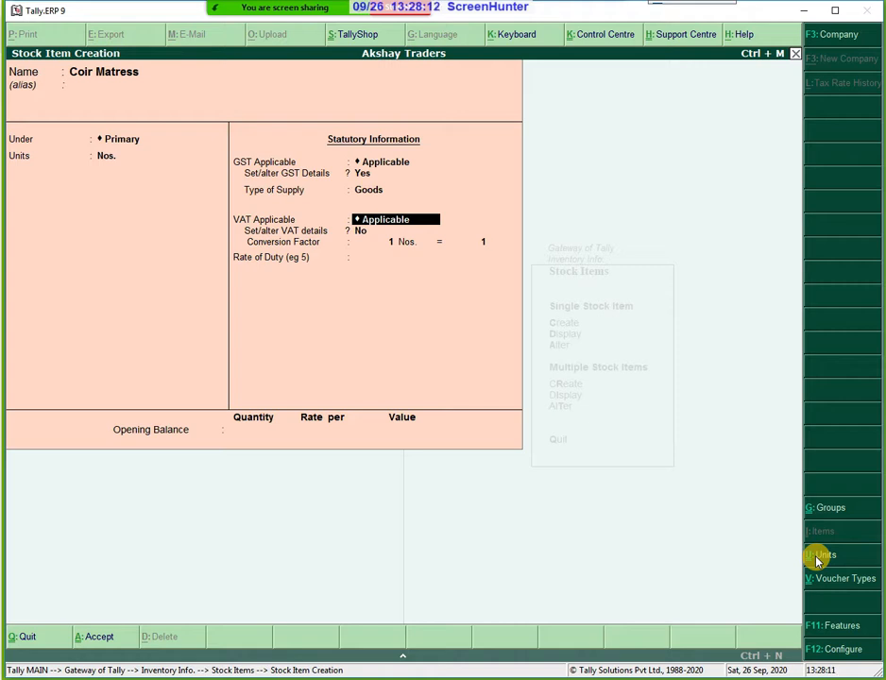
pyautogui.press('BackSpace')
pyautogui.press('BackSpace')
pyautogui.press('BackSpace')
pyautogui.press('BackSpace')
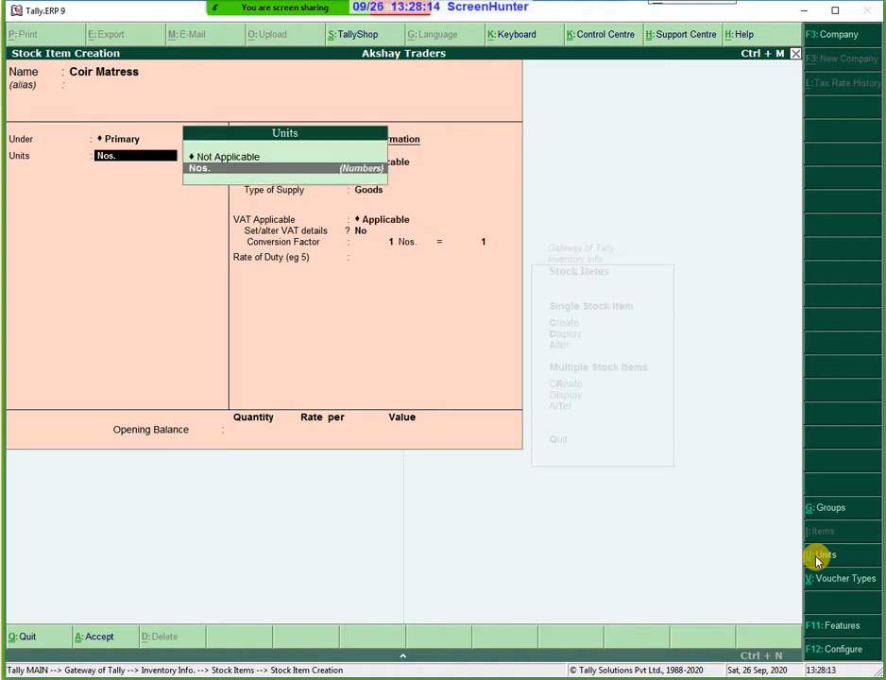
pyautogui.press('Return')
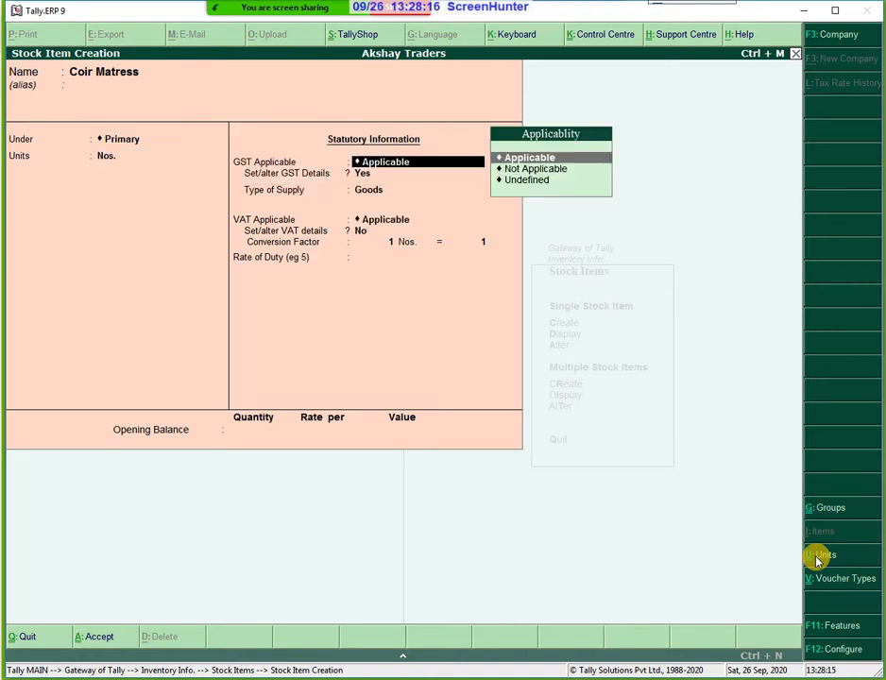
pyautogui.press('Return')
pyautogui.press('Return')
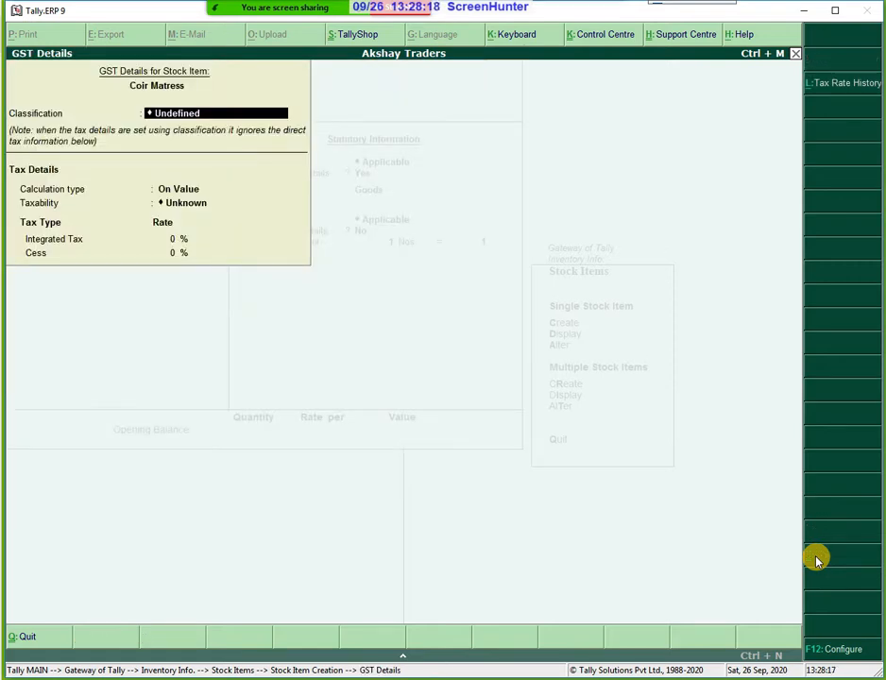
pyautogui.press('Return')
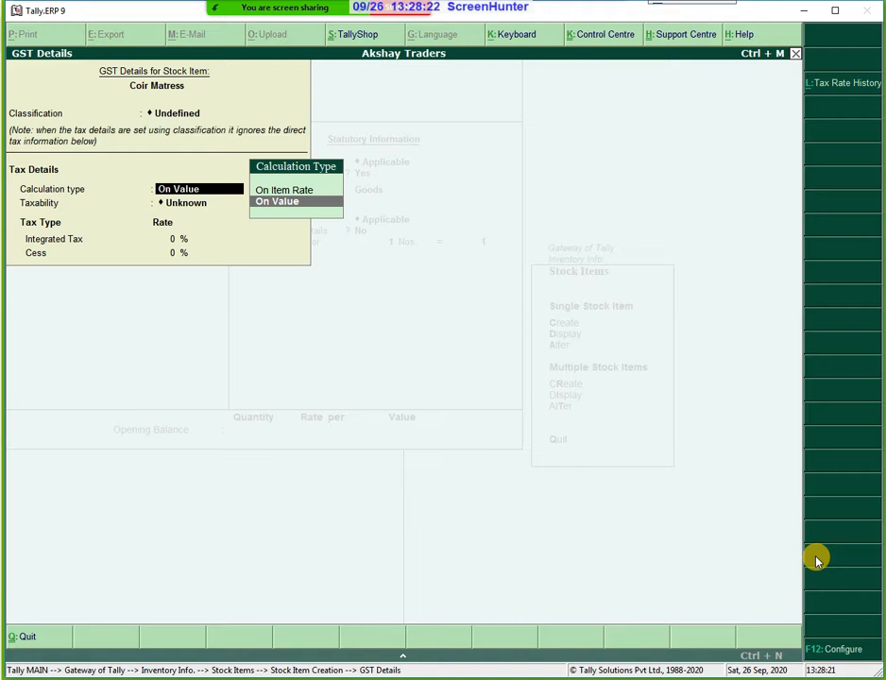
# Set calculation On Value, taxability Taxable and Integrated Tax 18%, then save GST details.
pyautogui.press('Return')
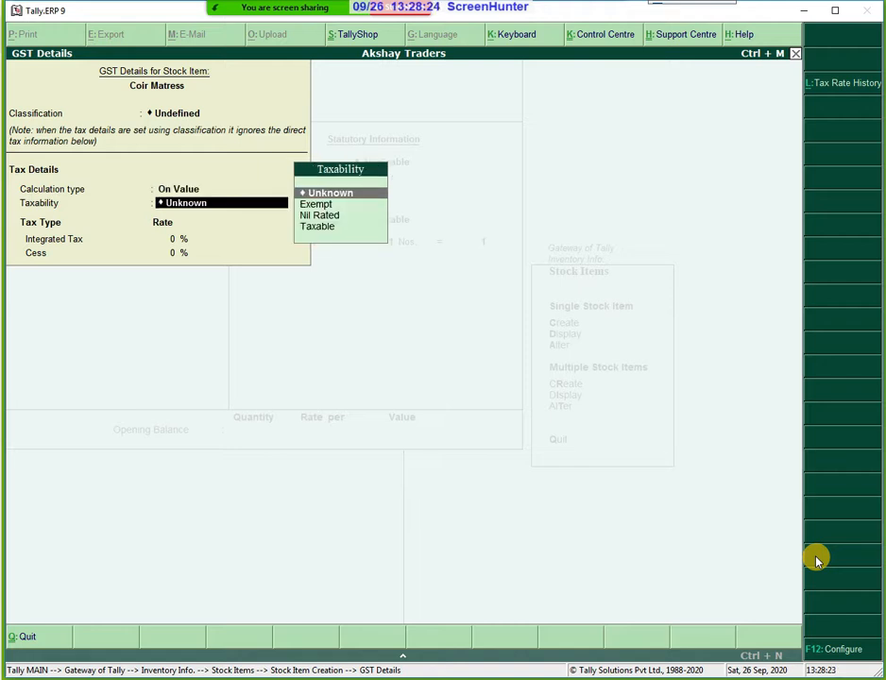
pyautogui.press('Down')
pyautogui.press('Down')
pyautogui.press('Down')
pyautogui.press('Return')
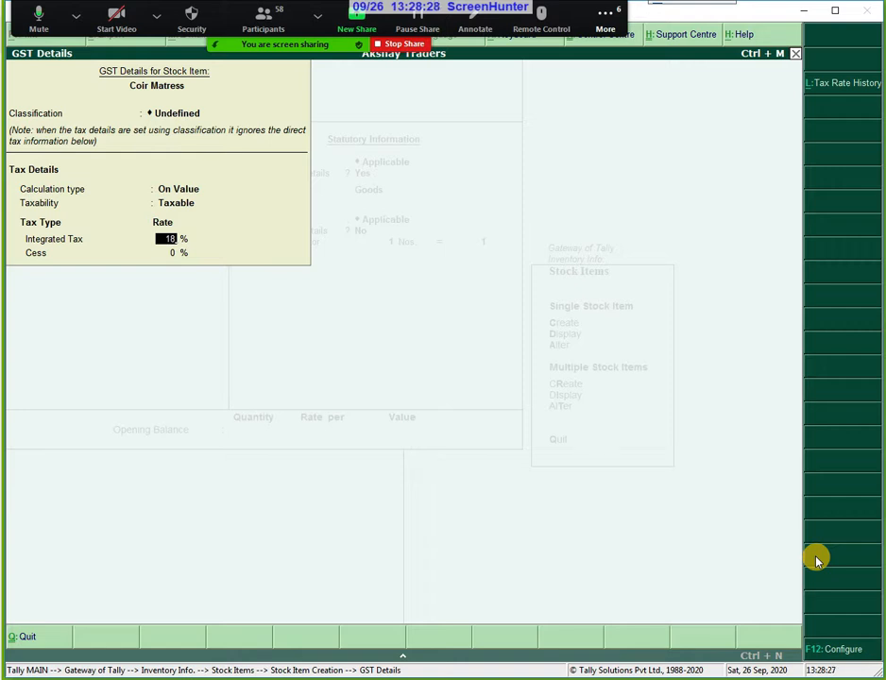
pyautogui.write('18')
pyautogui.press('Return')
pyautogui.press('Return')
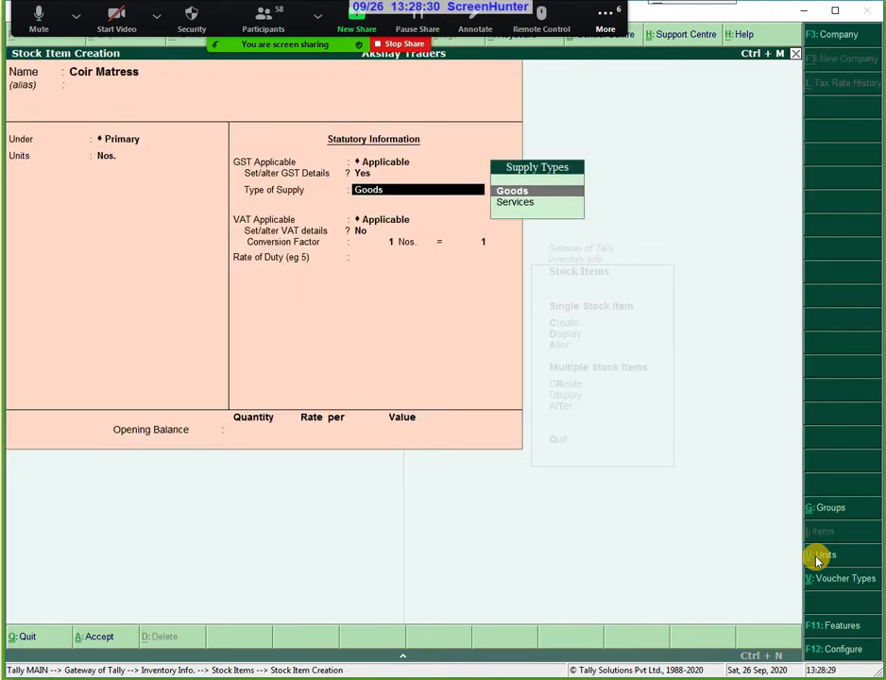
pyautogui.press('Return')
# Keep the VAT and conversion defaults and set NUMBER as the reporting unit.
pyautogui.press('Return')
pyautogui.press('Return')
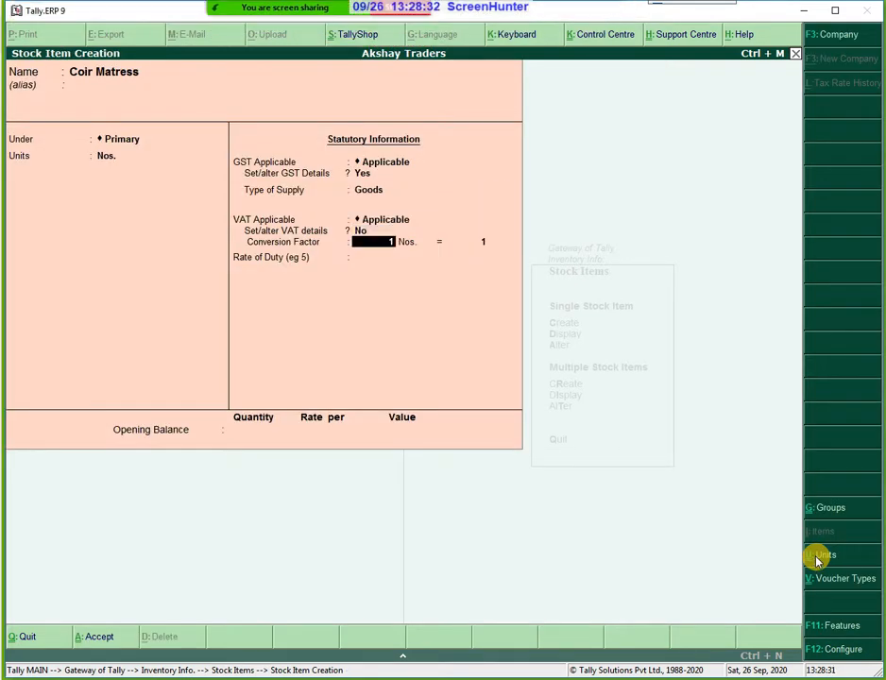
pyautogui.press('Return')
pyautogui.press('Return')
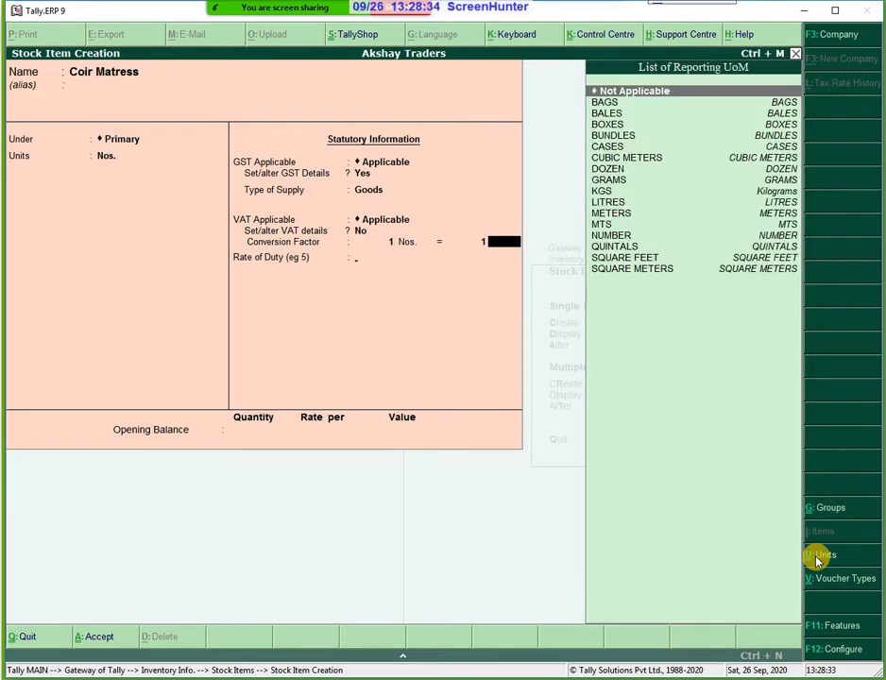
pyautogui.press('Return')
pyautogui.press('BackSpace')
pyautogui.press('Down')
pyautogui.press('Down')
pyautogui.press('Down')
pyautogui.press('Down')
pyautogui.press('Down')
pyautogui.press('Down')
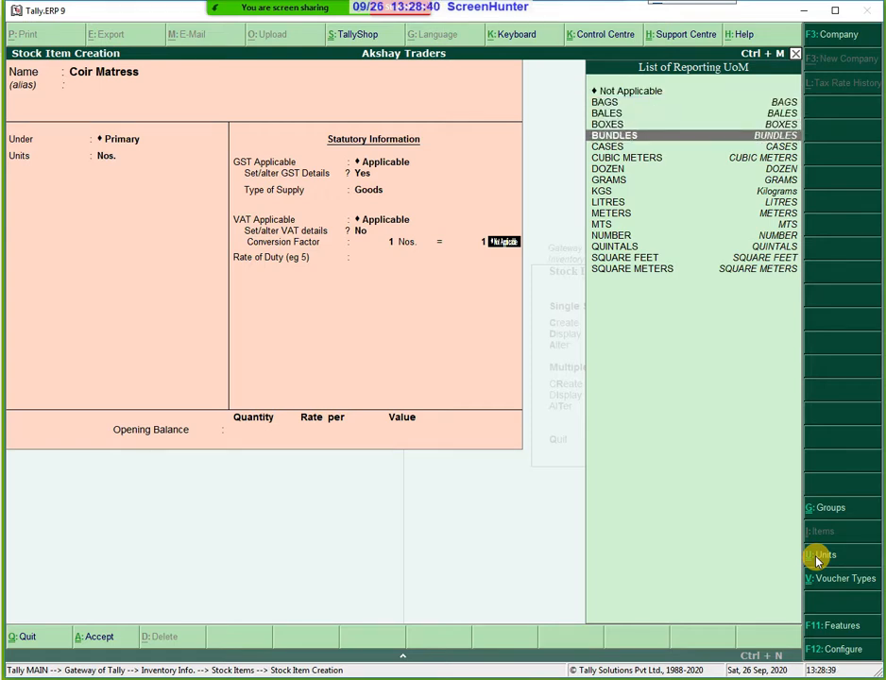
pyautogui.press('Down')
pyautogui.press('Down')
pyautogui.press('Down')
pyautogui.press('Down')
pyautogui.press('Down')
pyautogui.press('Down')
pyautogui.press('Down')
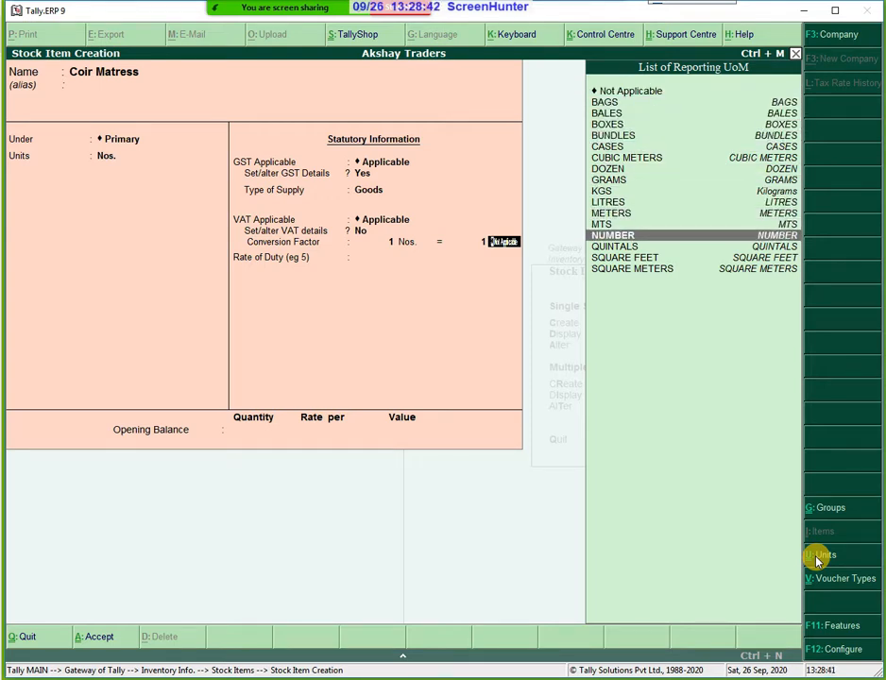
pyautogui.press('Return')
pyautogui.press('Return')
# Save the Coir Matress item and exit Stock Item Creation.
pyautogui.press('Return')
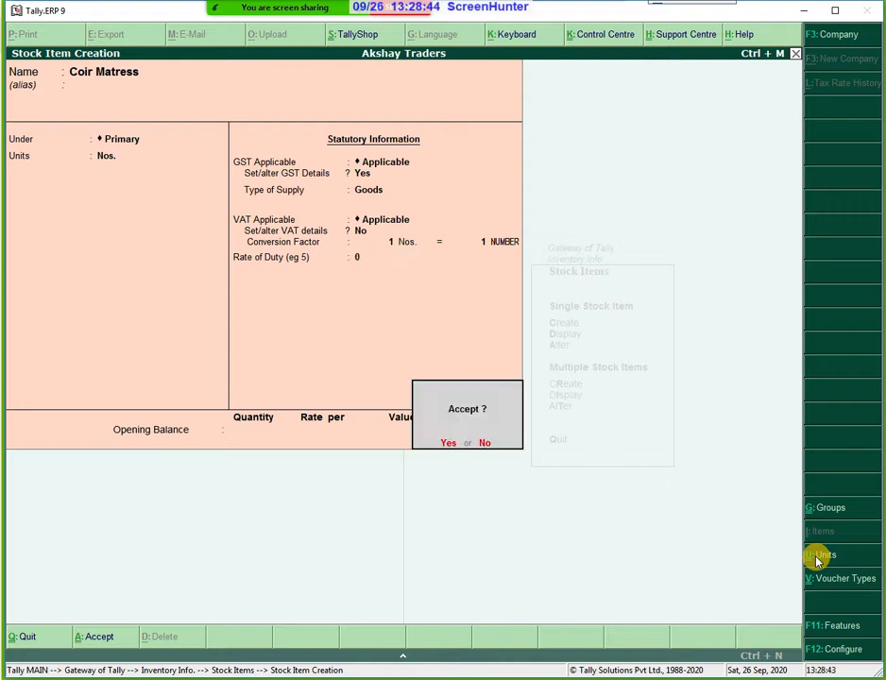
pyautogui.press('Return')
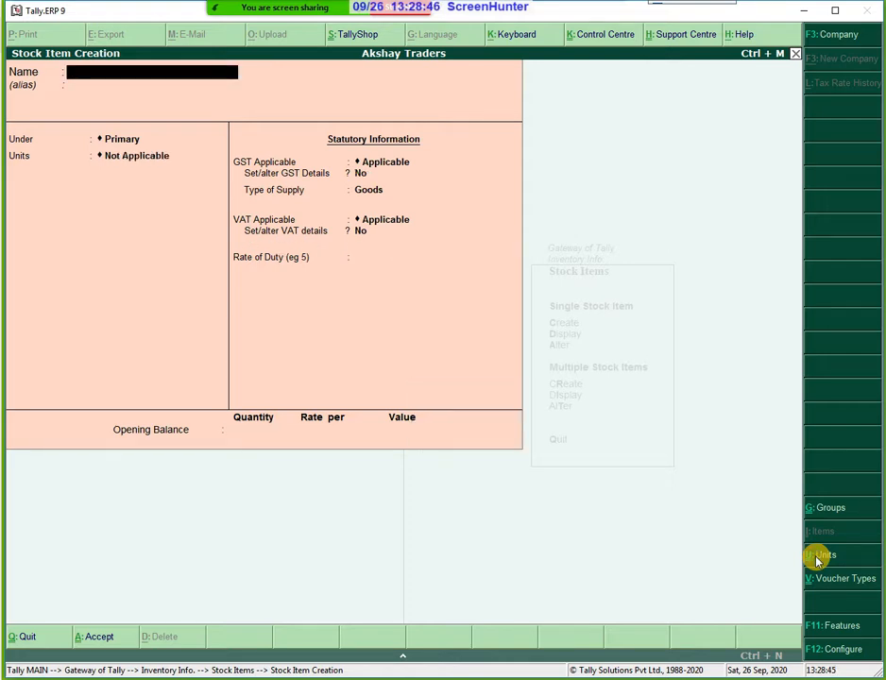
pyautogui.press('Escape')
pyautogui.press('Return')
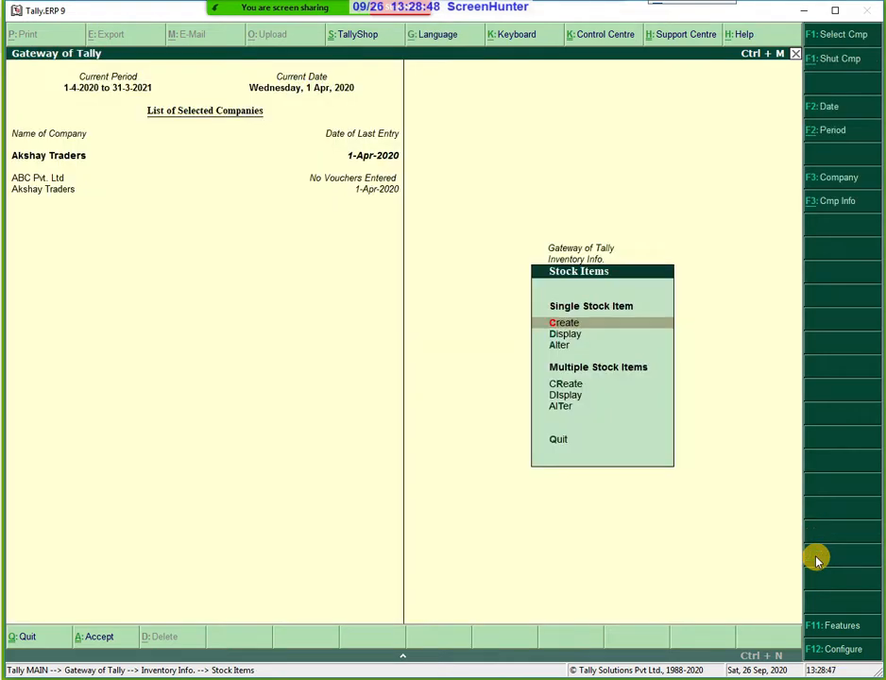
# Open a new Purchase voucher and enter the supplier invoice number, keeping date 1-Apr-2020.
pyautogui.press('Escape')
pyautogui.press('Escape')
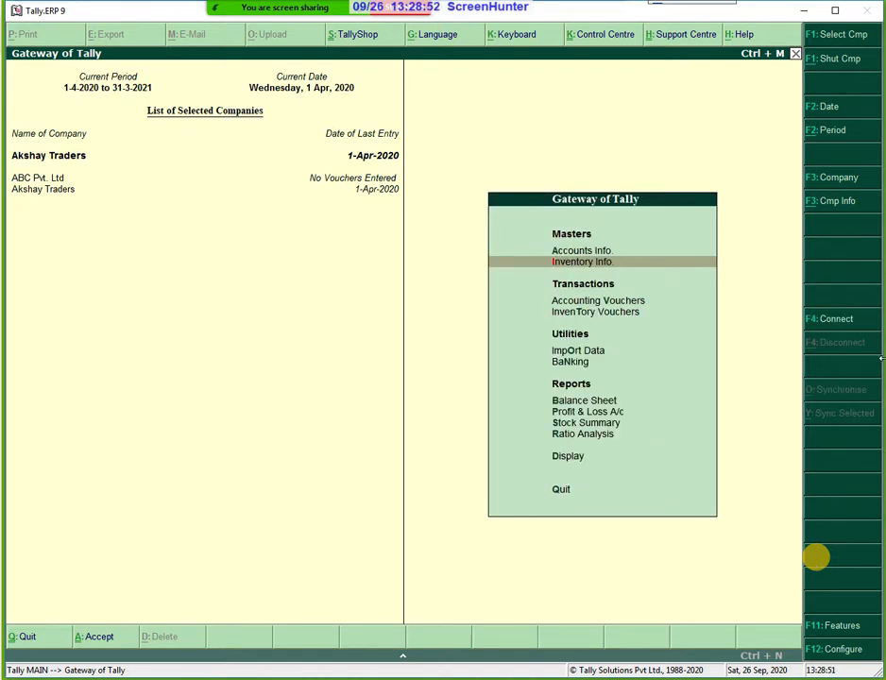
pyautogui.press('Down')
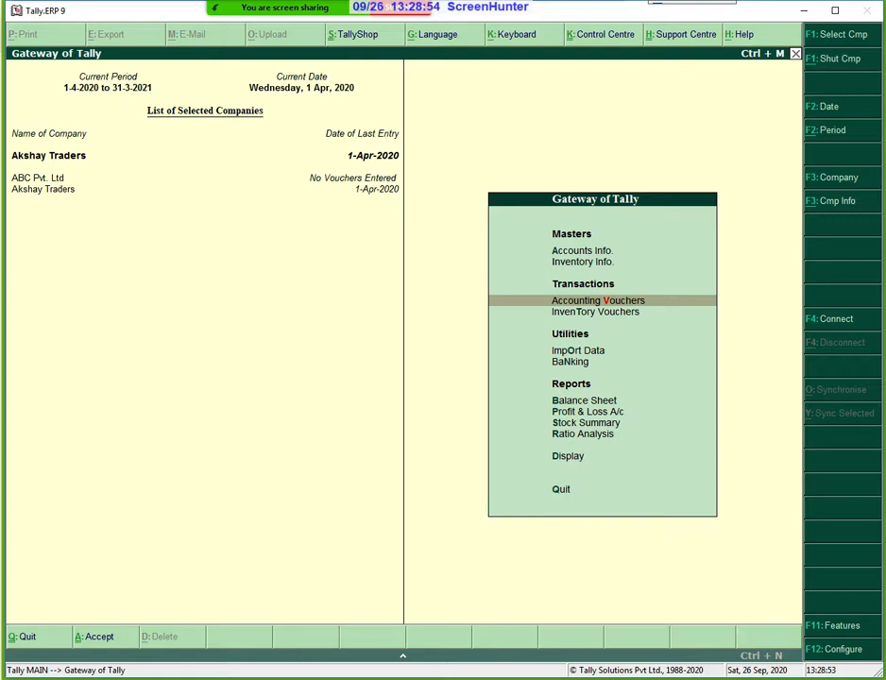
pyautogui.press('Return')
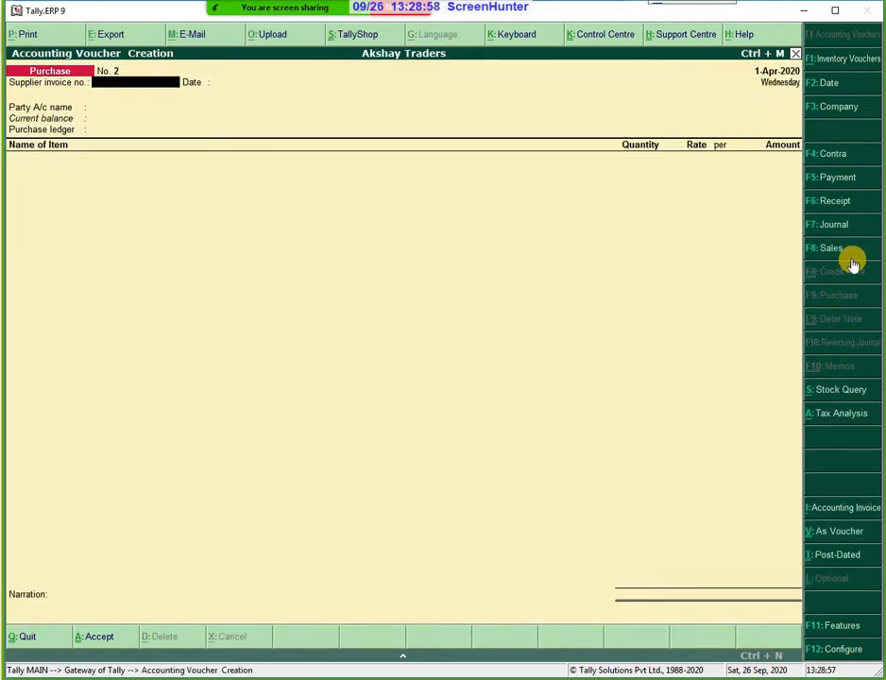
pyautogui.write('pur')
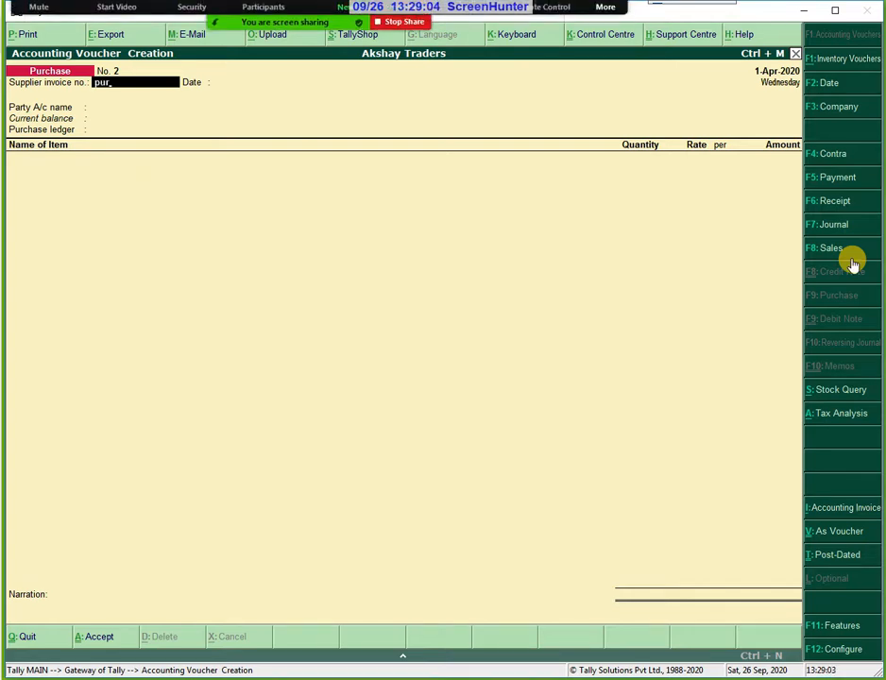
pyautogui.write('/')
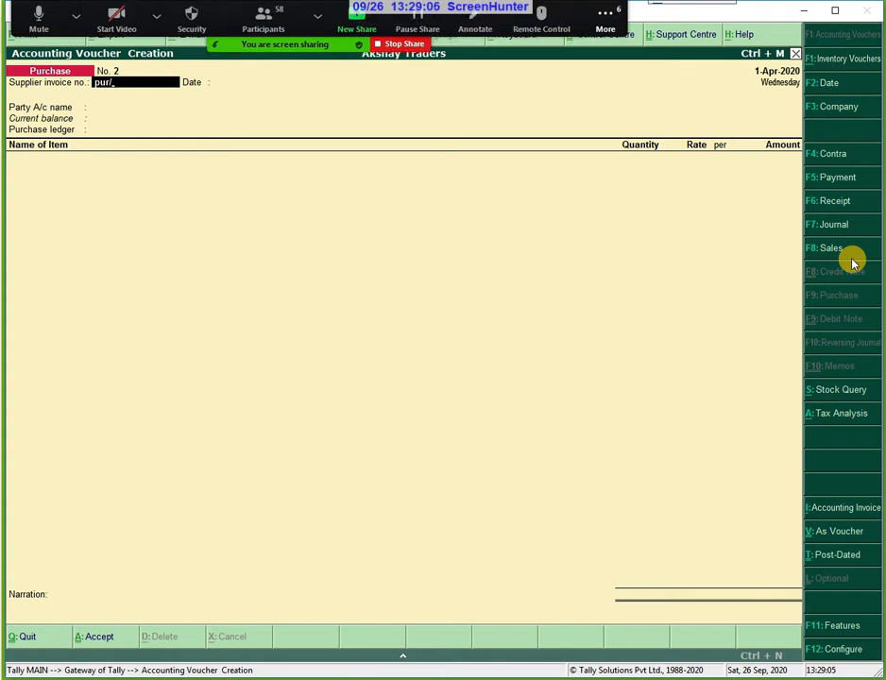
pyautogui.write('vignesh/234')
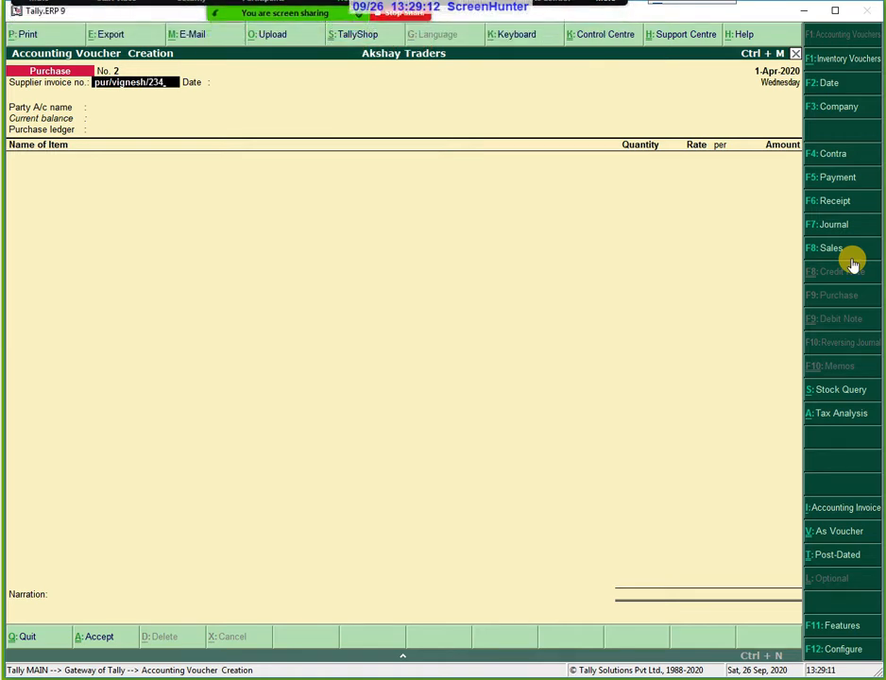
pyautogui.press('Return')
pyautogui.press('Return')
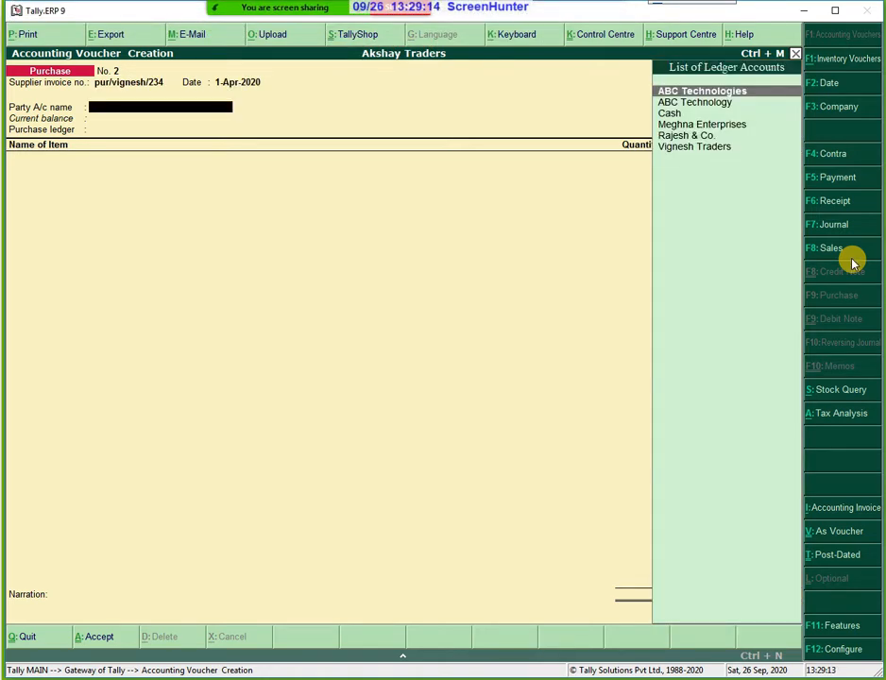
# Choose Vignesh Traders as party, accept its details, and select Purchase IGST as the ledger.
pyautogui.press('Down')
pyautogui.press('Down')
pyautogui.press('Down')
pyautogui.press('Down')
pyautogui.press('Down')
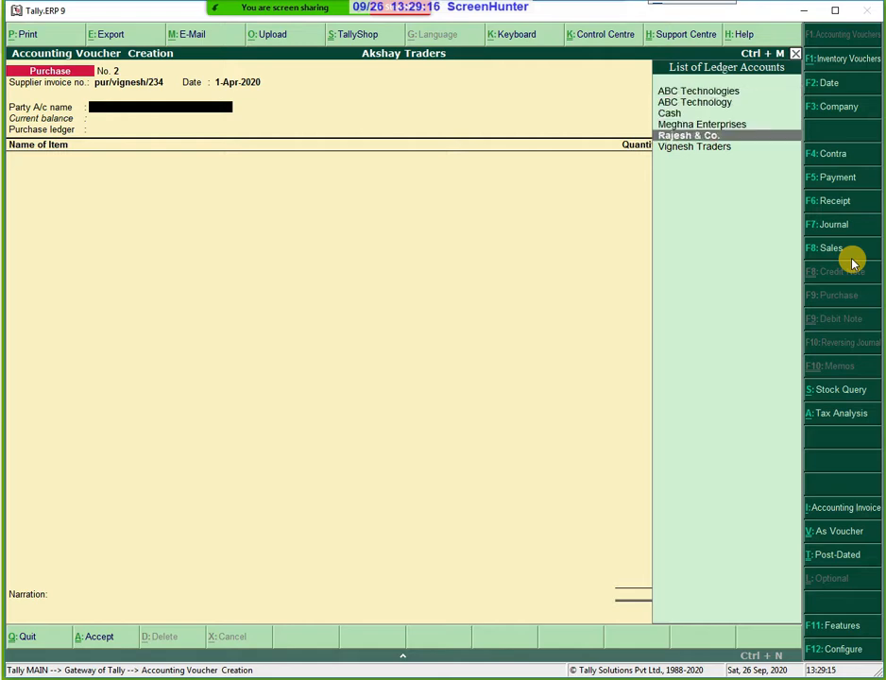
pyautogui.press('Return')
pyautogui.press('Return')
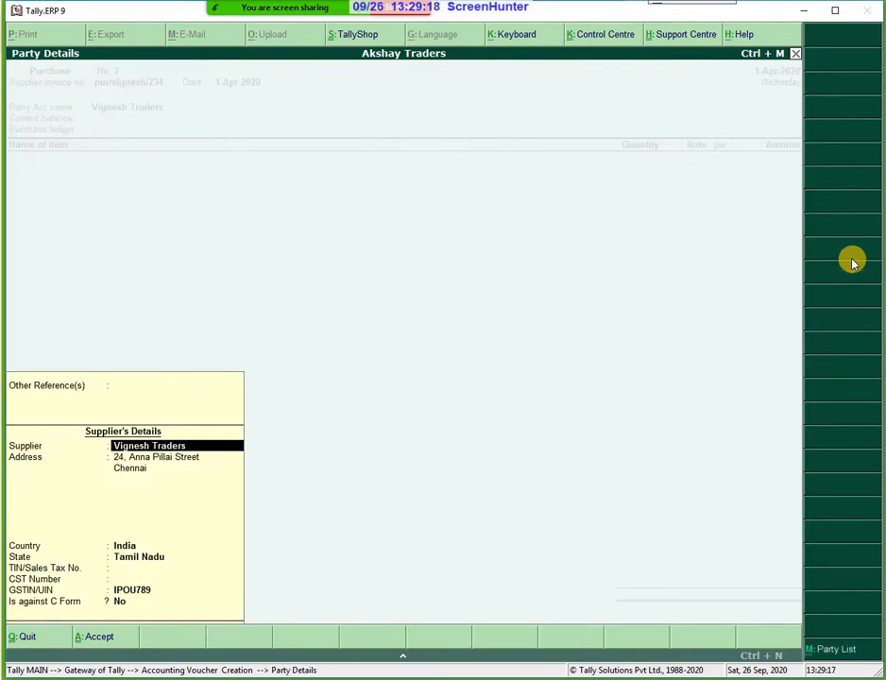
pyautogui.press('Return')
pyautogui.press('Return')
pyautogui.press('Return')
pyautogui.press('Return')
pyautogui.press('Return')
pyautogui.press('Return')
pyautogui.press('Return')
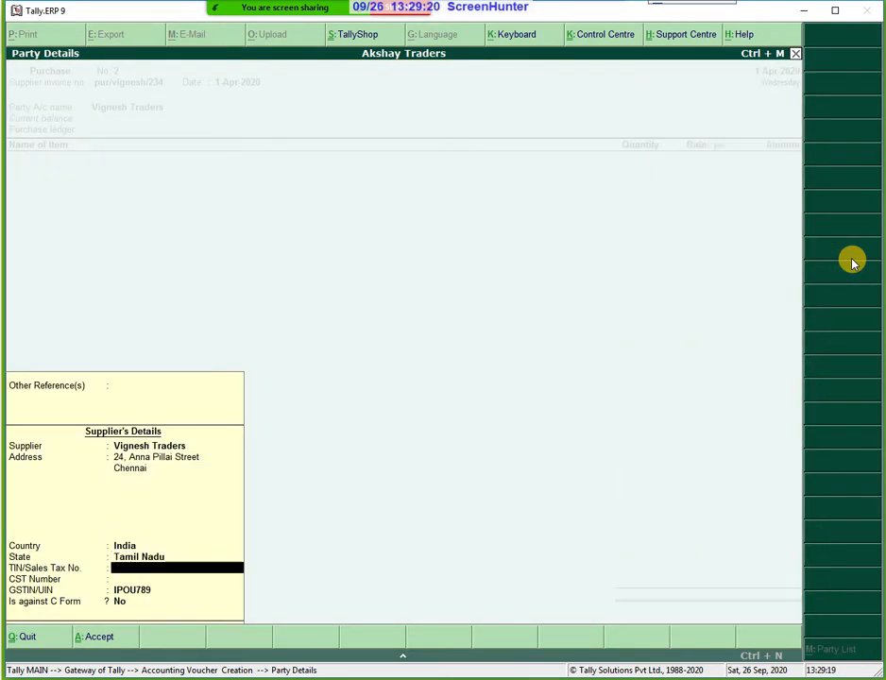
pyautogui.press('Return')
pyautogui.press('Return')
pyautogui.press('Return')
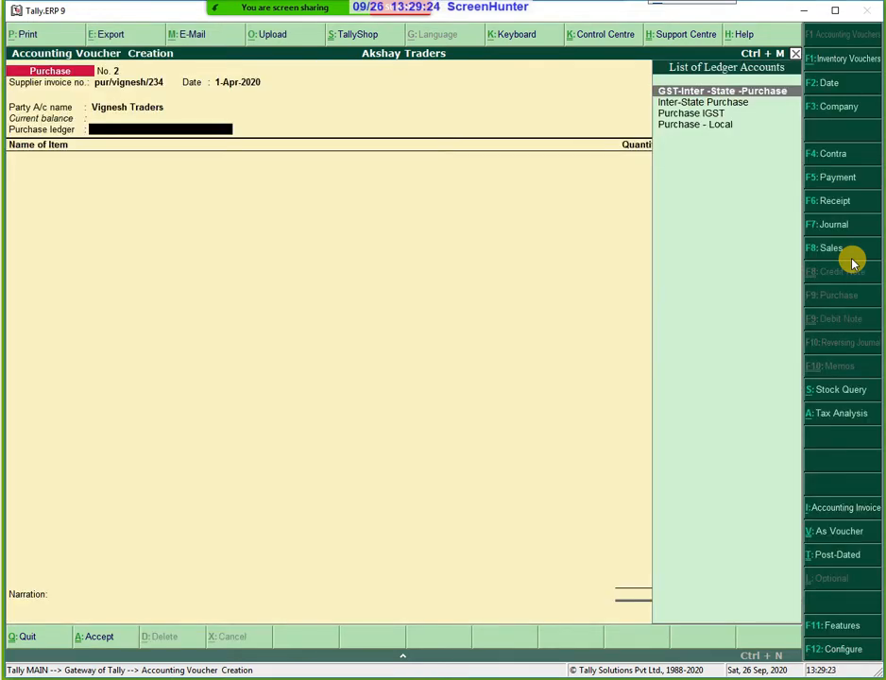
pyautogui.press('Down')
pyautogui.press('Down')
pyautogui.press('Return')
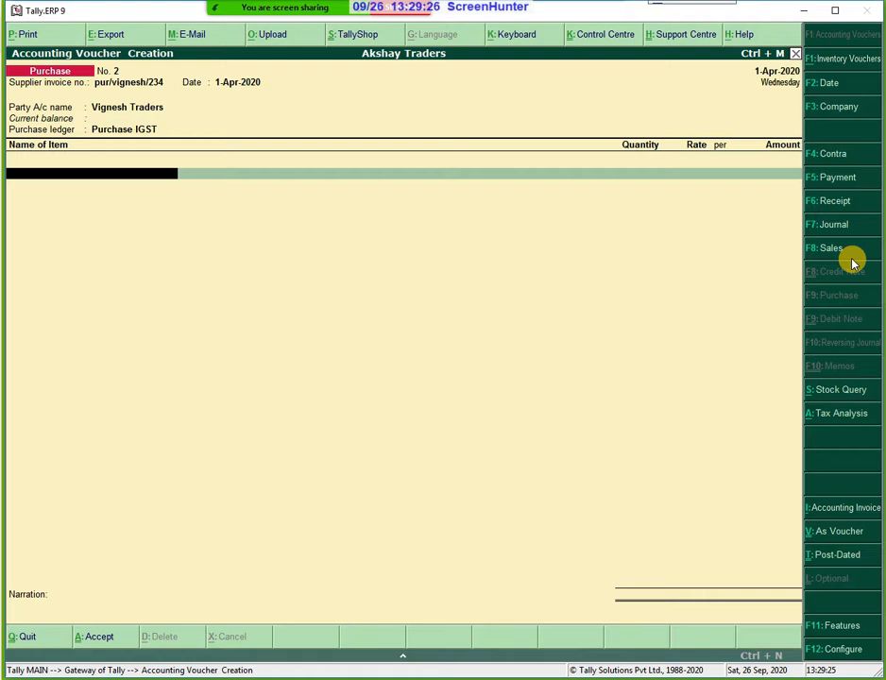
# Add a Coir Matress line of 1000 Nos. at a rate of 155 per Nos.
pyautogui.write('C')
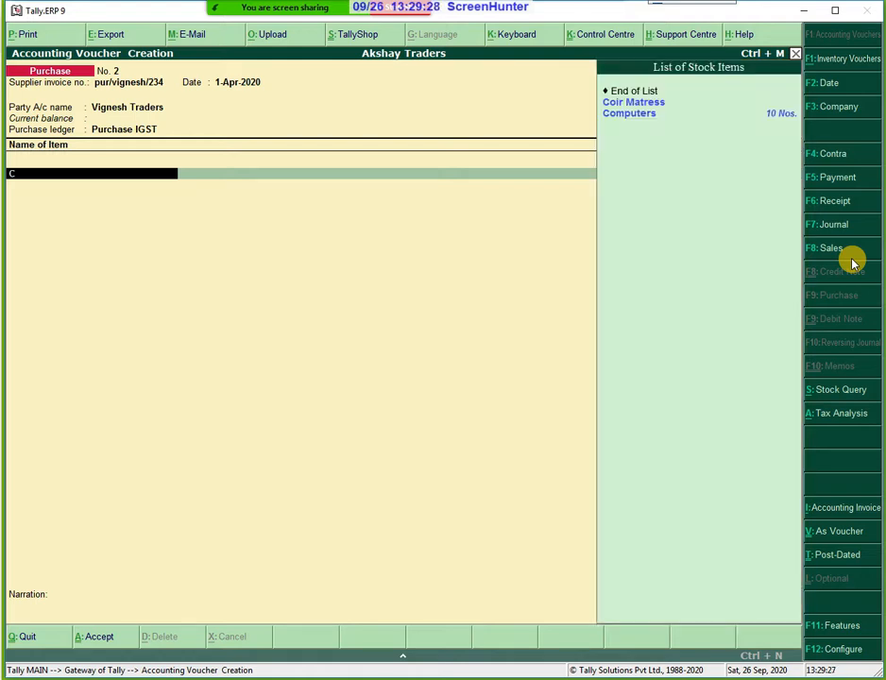
pyautogui.press('Down')
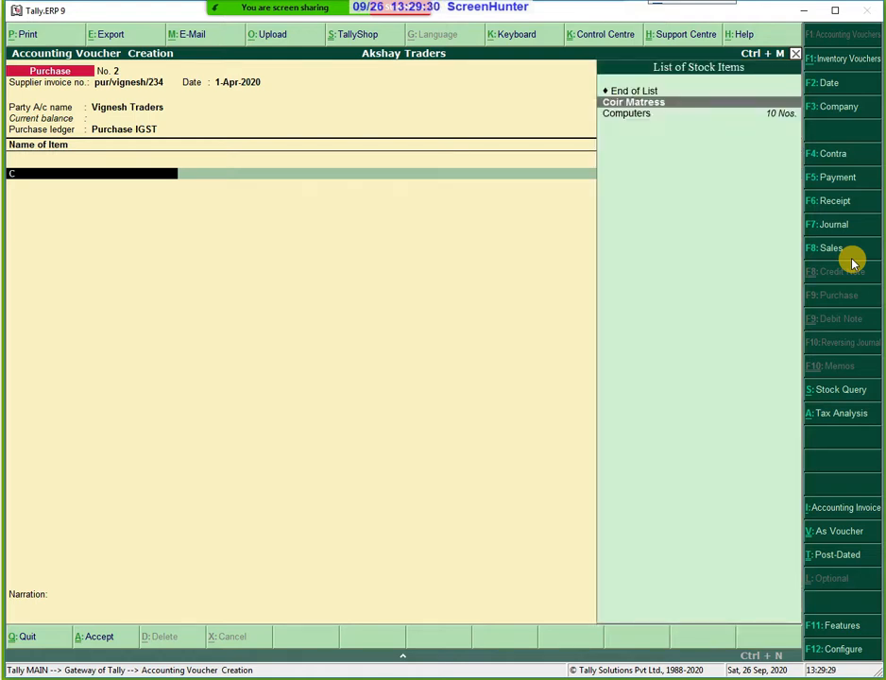
pyautogui.press('Return')
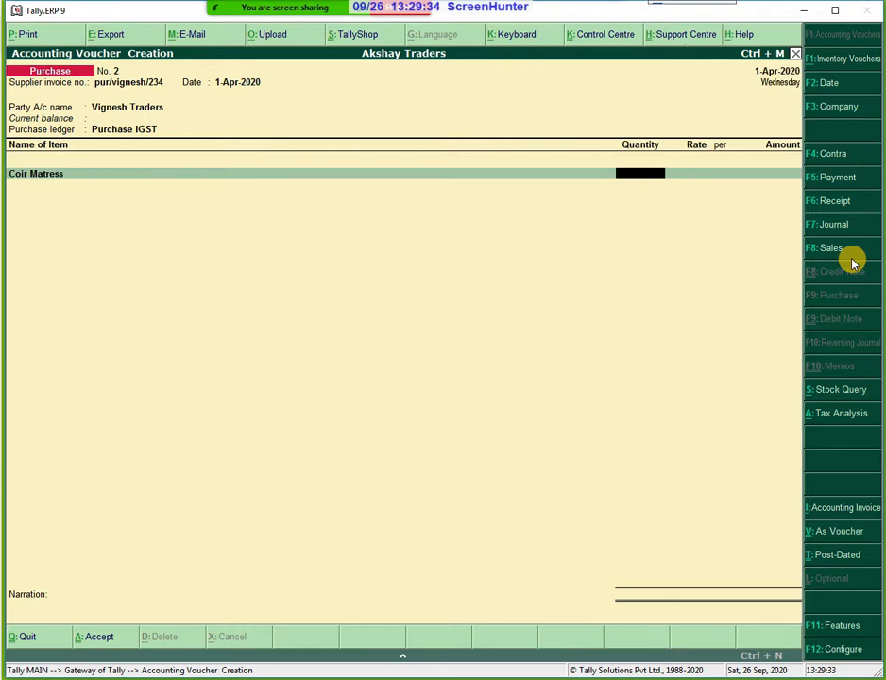
pyautogui.write('1000')
pyautogui.press('Return')
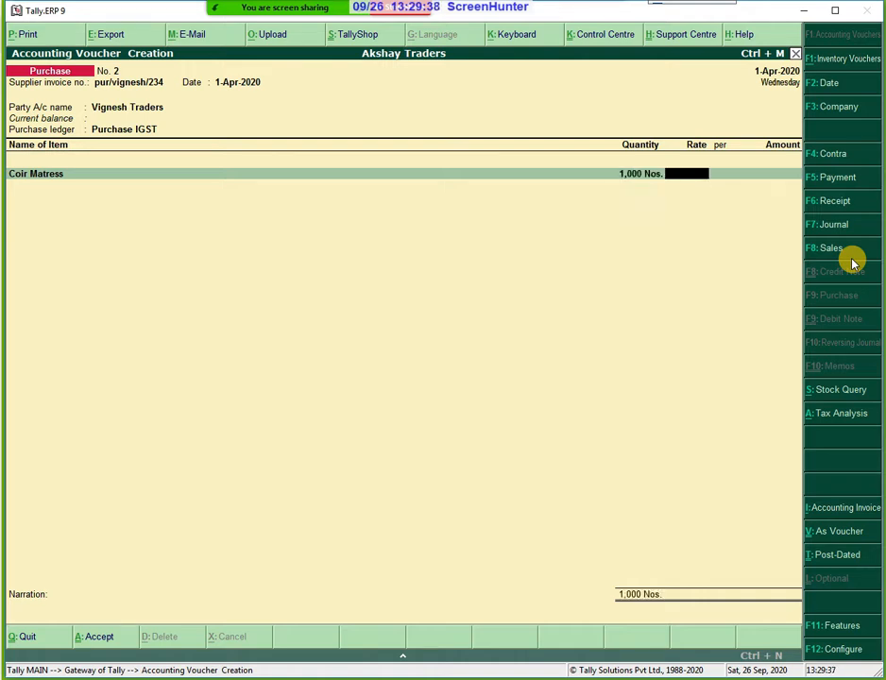
pyautogui.write('155')
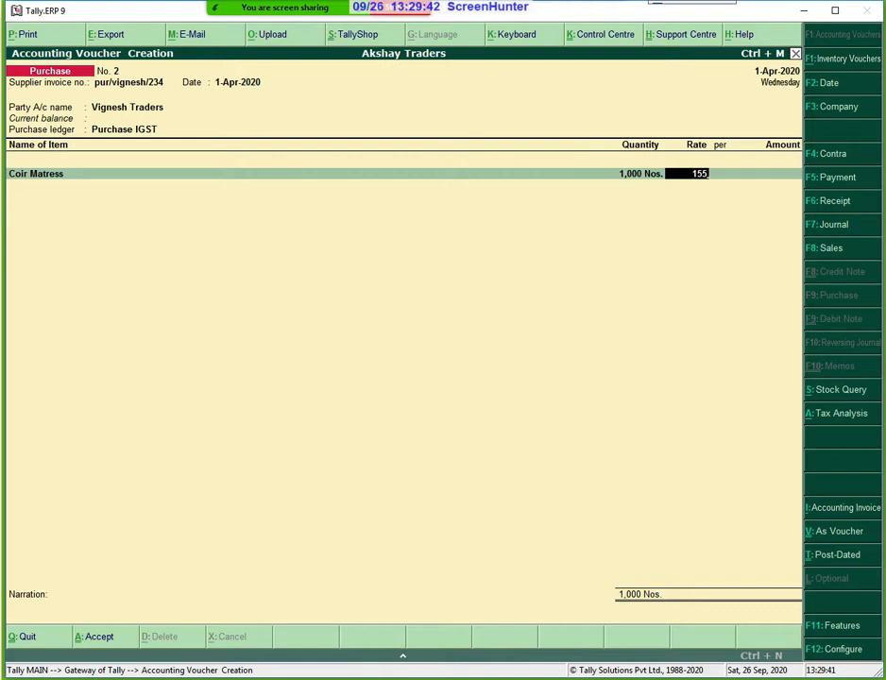
pyautogui.press('Return')
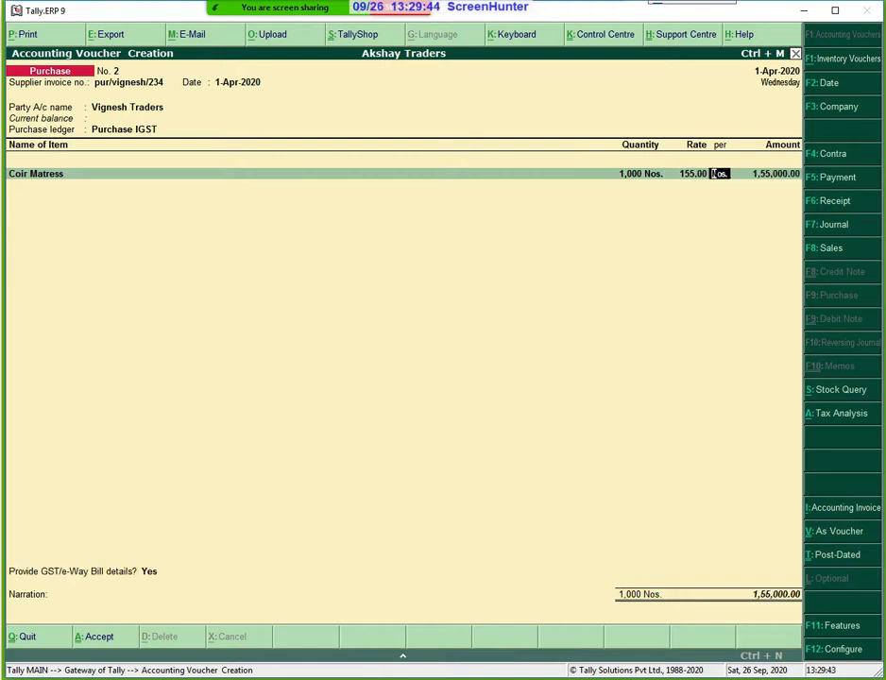
pyautogui.press('Return')
pyautogui.press('Return')
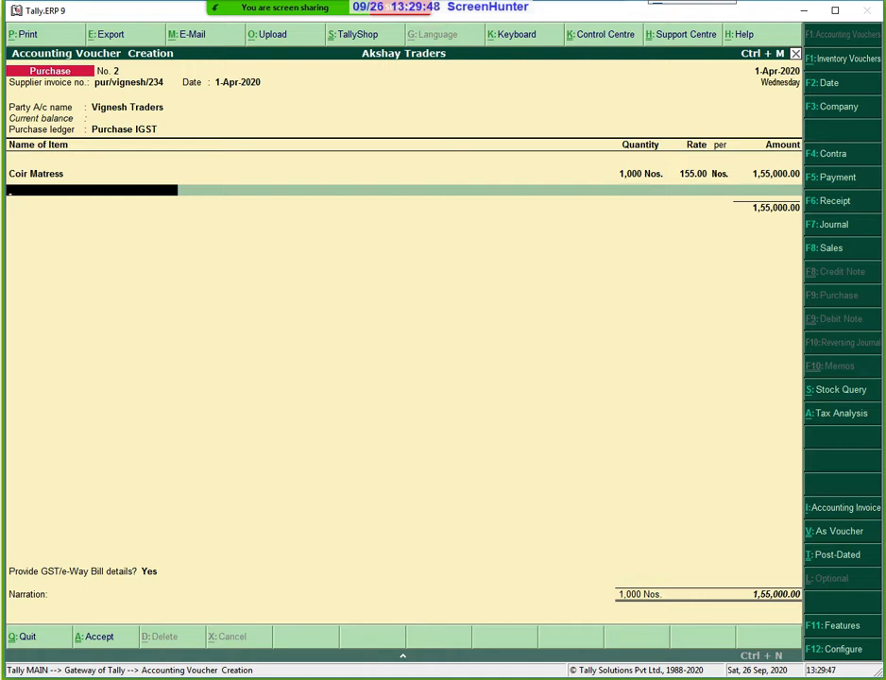
# Add an IGST ledger line for 27,900.00 and opt to provide GST/e-way bill details.
pyautogui.press('Return')
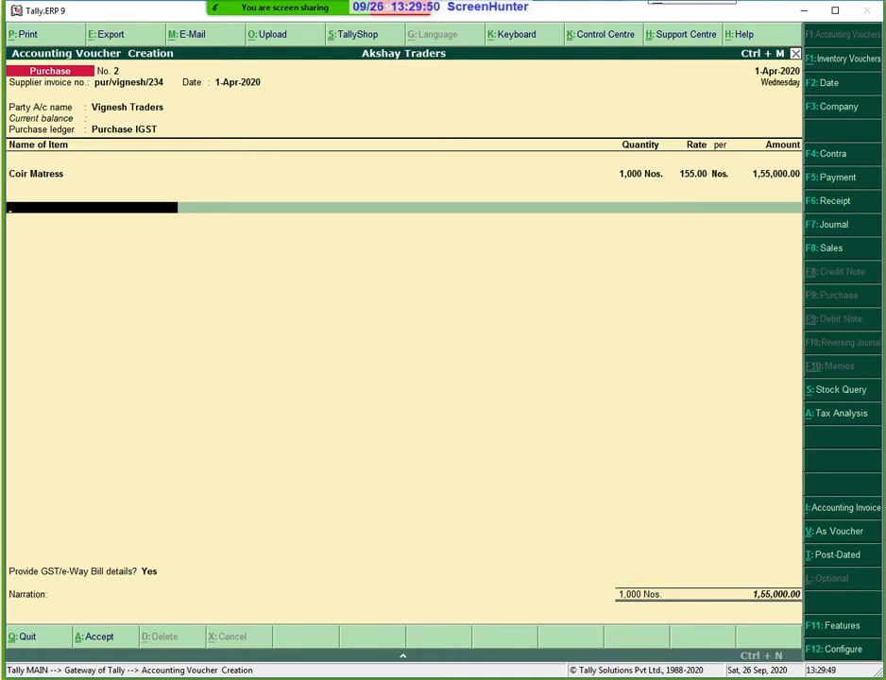
pyautogui.write('P')
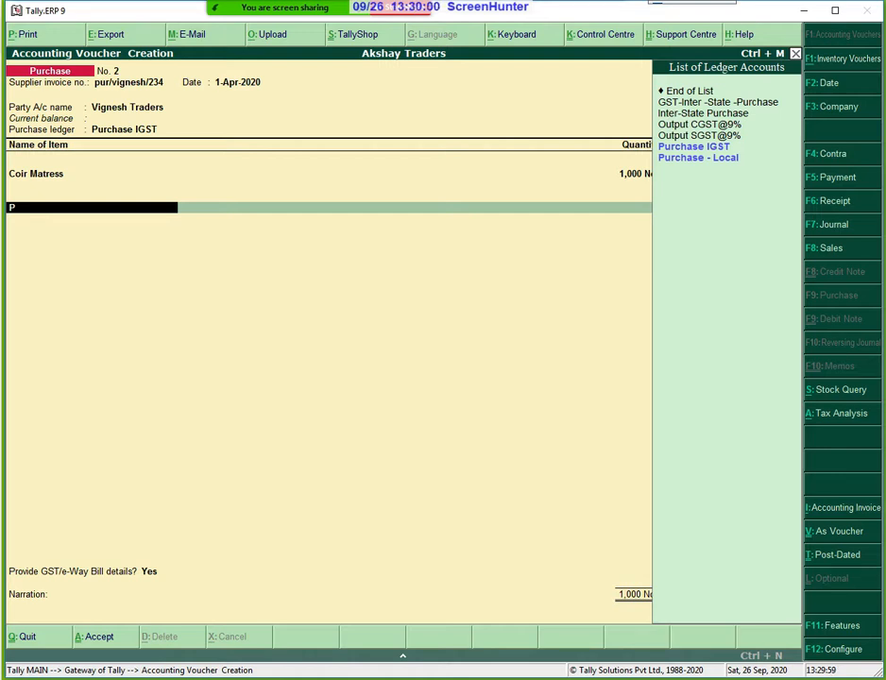
pyautogui.press('BackSpace')
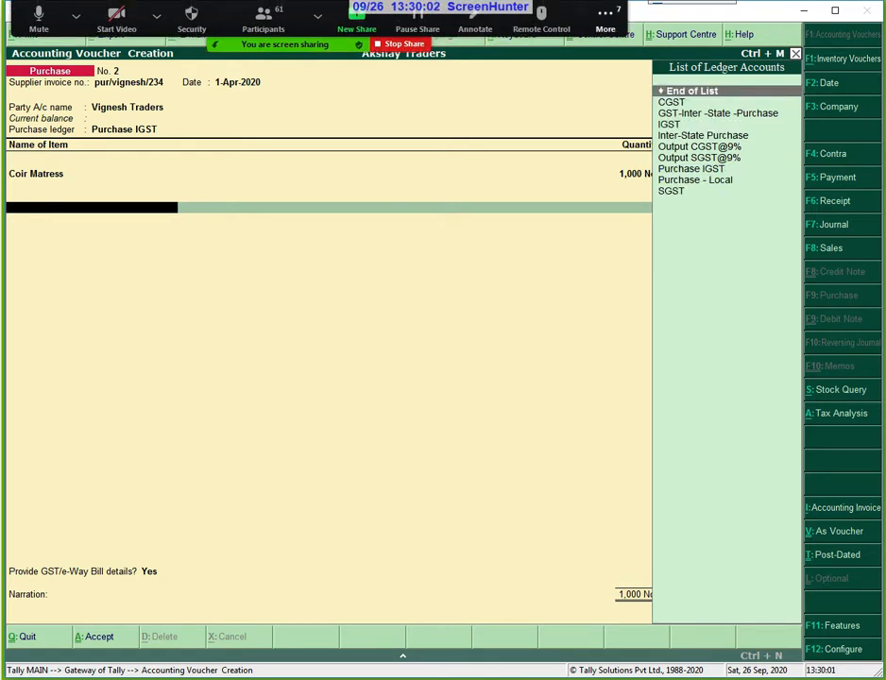
pyautogui.press('Down')
pyautogui.press('Down')
pyautogui.press('Down')
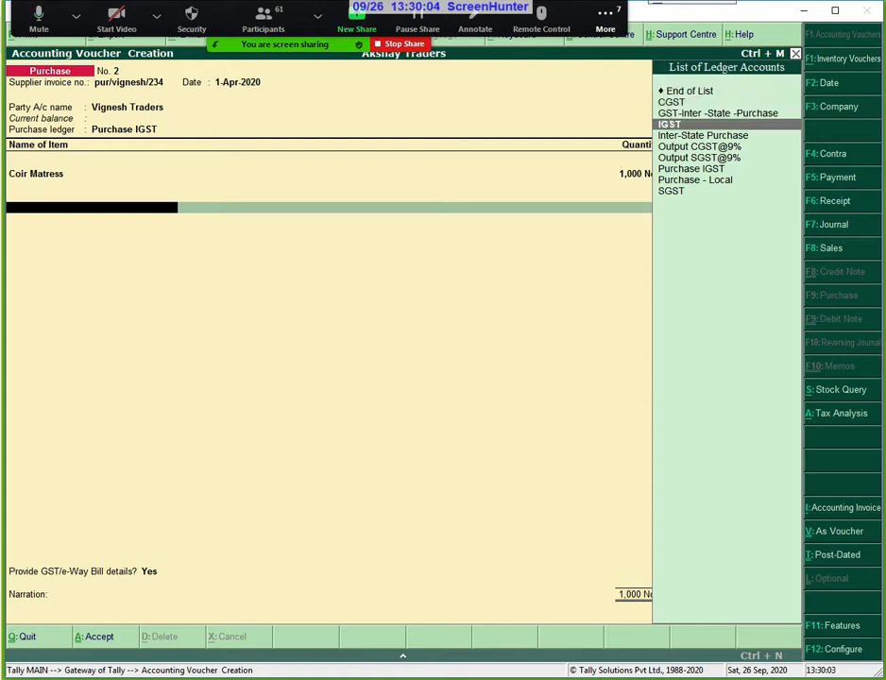
pyautogui.press('Return')
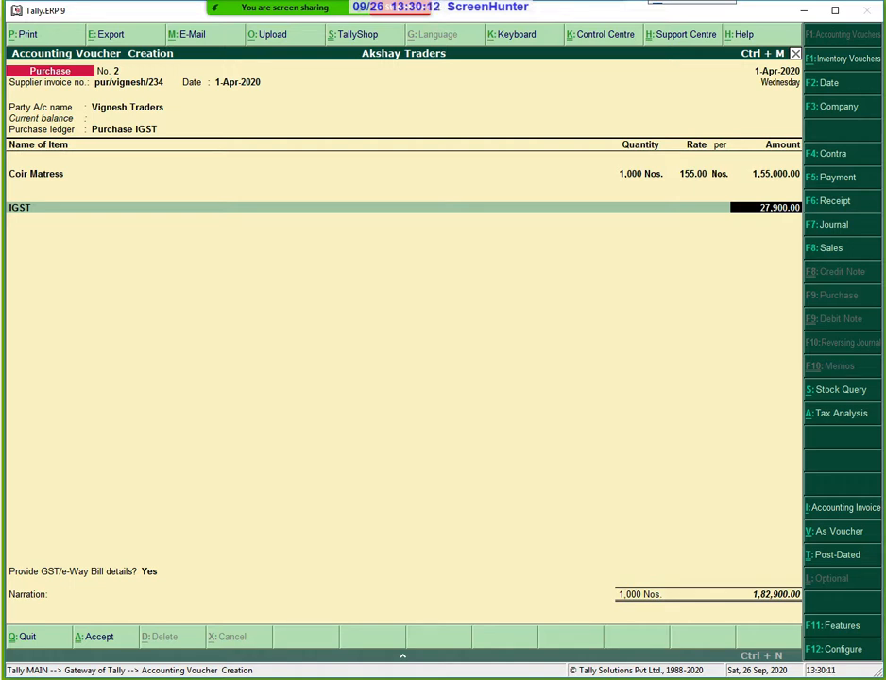
pyautogui.press('Return')
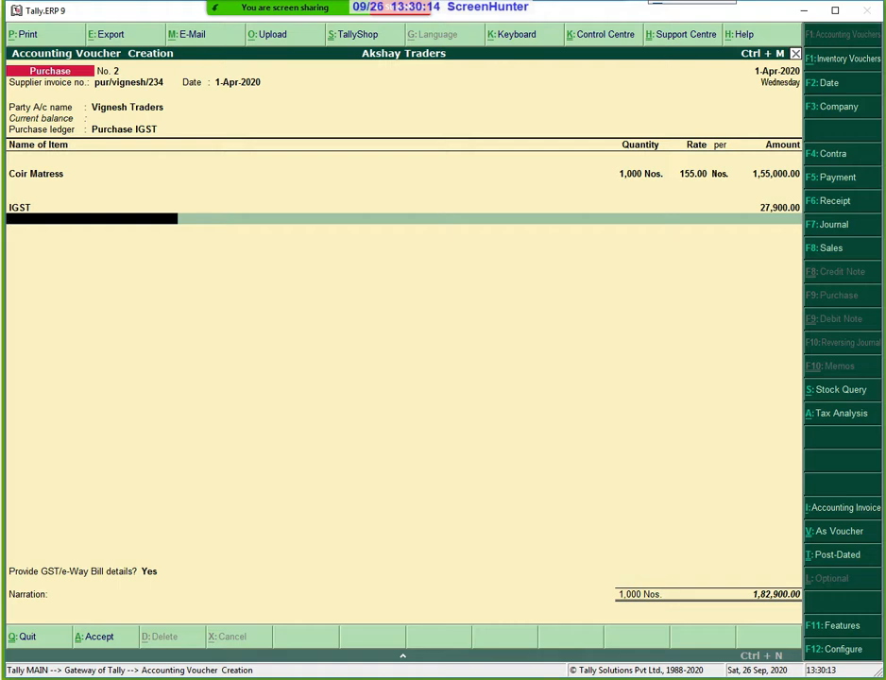
pyautogui.press('Return')
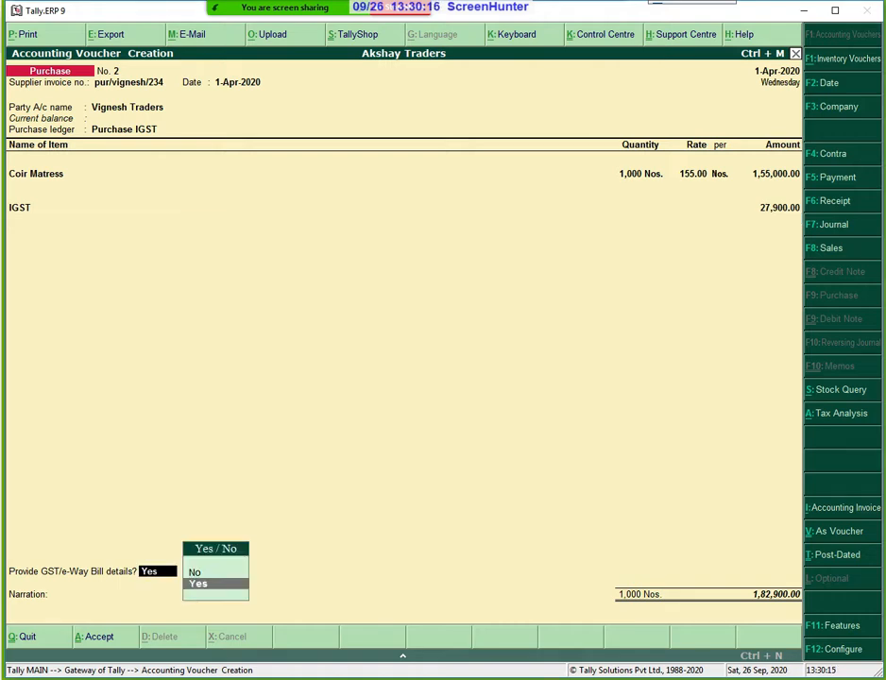
# Accept the statutory e-way bill details as they are and save purchase voucher No. 2.
pyautogui.press('Return')
pyautogui.press('Return')
pyautogui.press('Return')
pyautogui.press('Return')
pyautogui.press('Return')
pyautogui.press('Return')
pyautogui.press('Return')
pyautogui.press('Return')
pyautogui.press('Return')
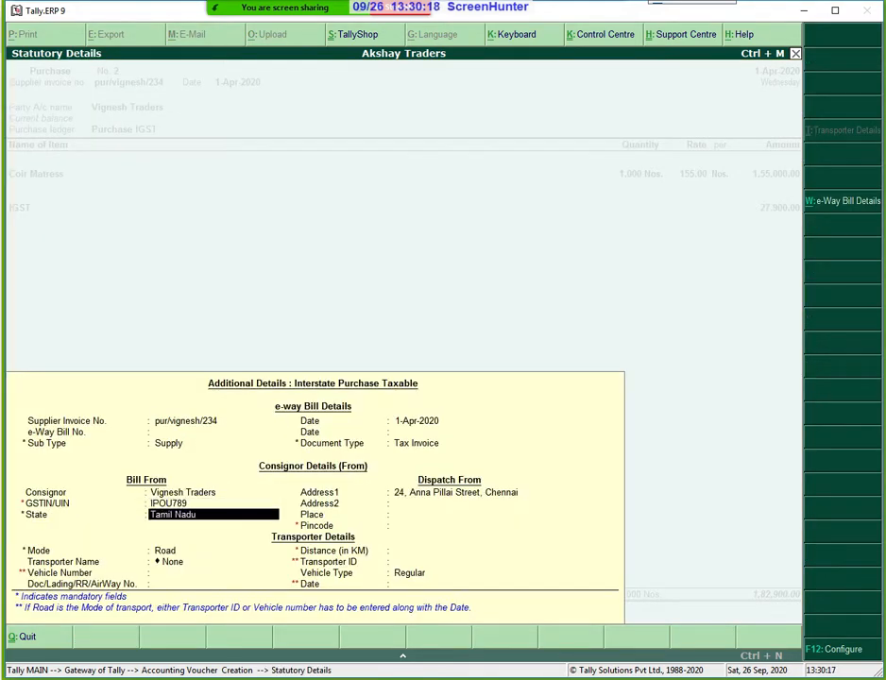
pyautogui.press('Return')
pyautogui.press('Return')
pyautogui.press('Return')
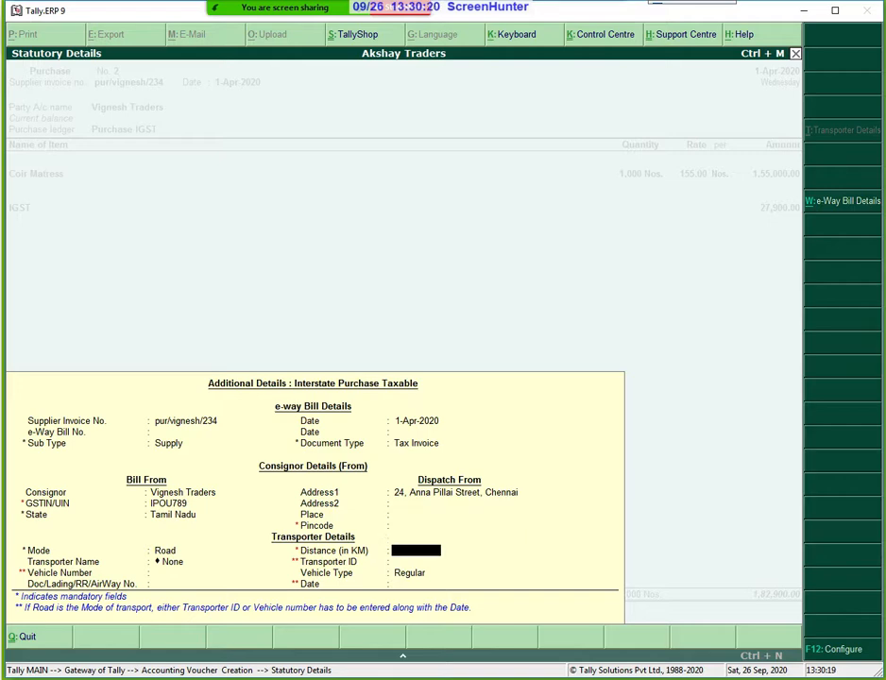
pyautogui.press('Return')
pyautogui.press('Return')
pyautogui.press('Return')
pyautogui.press('Return')
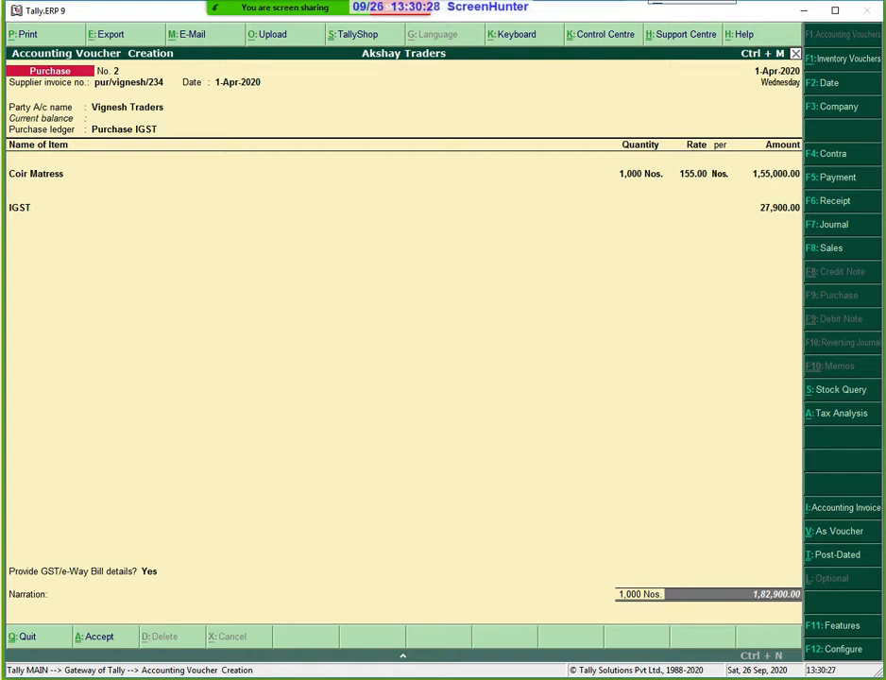
pyautogui.press('Return')
pyautogui.press('Return')
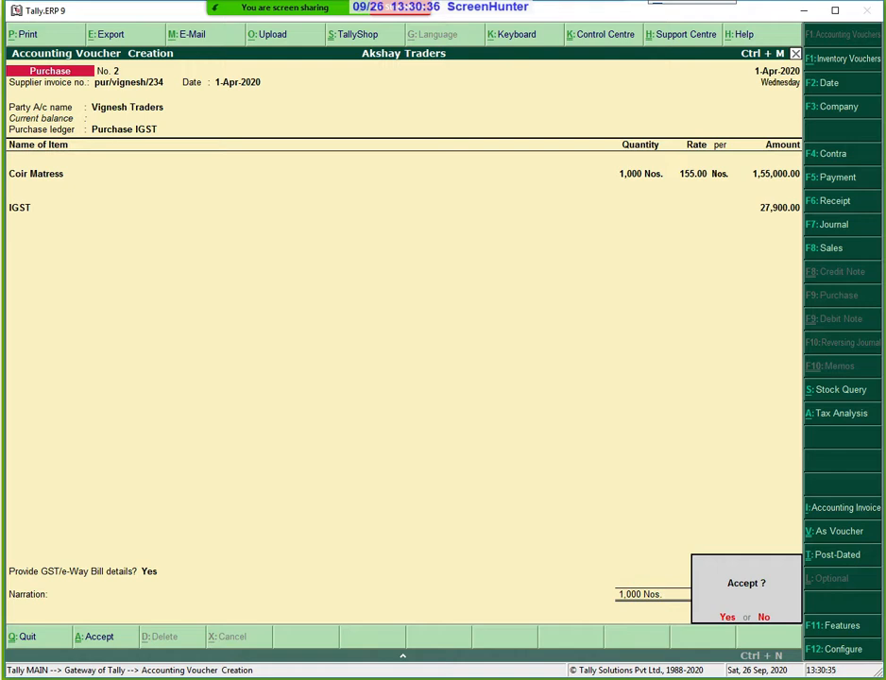
pyautogui.press('Return')
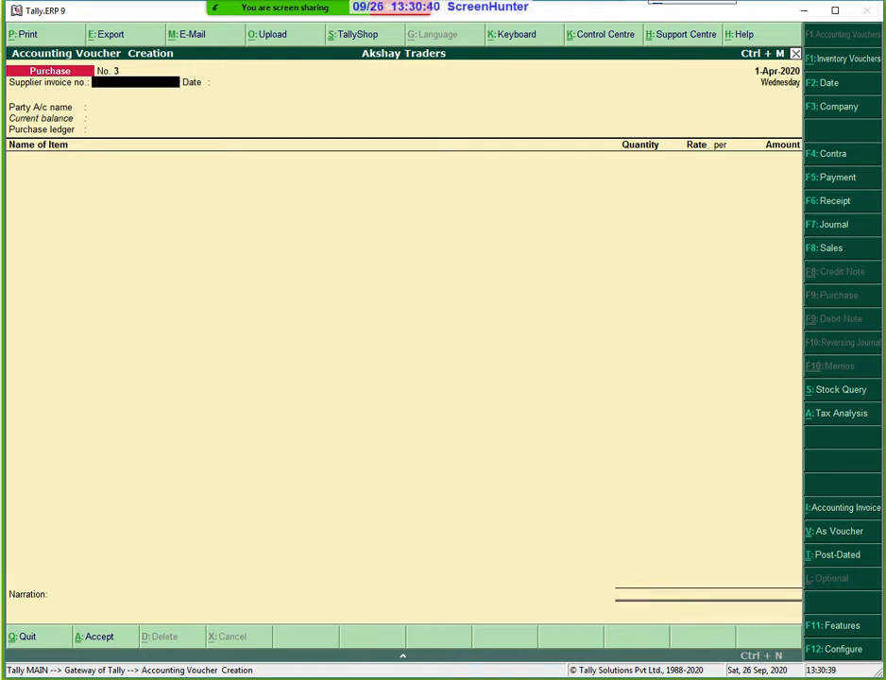
# Quit the blank voucher No. 3 and return to the Gateway of Tally menu.
pyautogui.press('Escape')
pyautogui.press('Return')
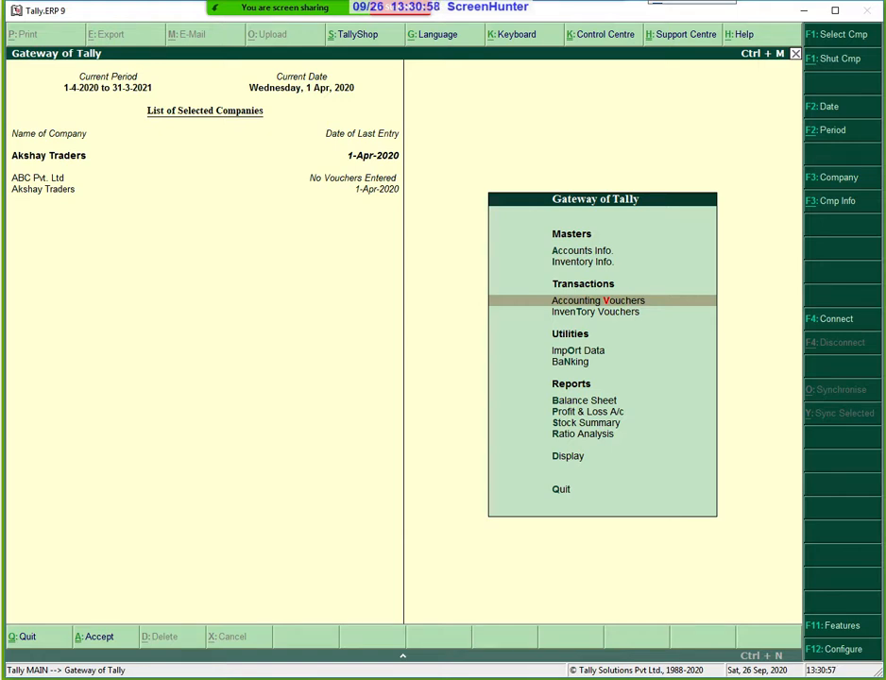
pyautogui.press('Up')
pyautogui.press('Up')
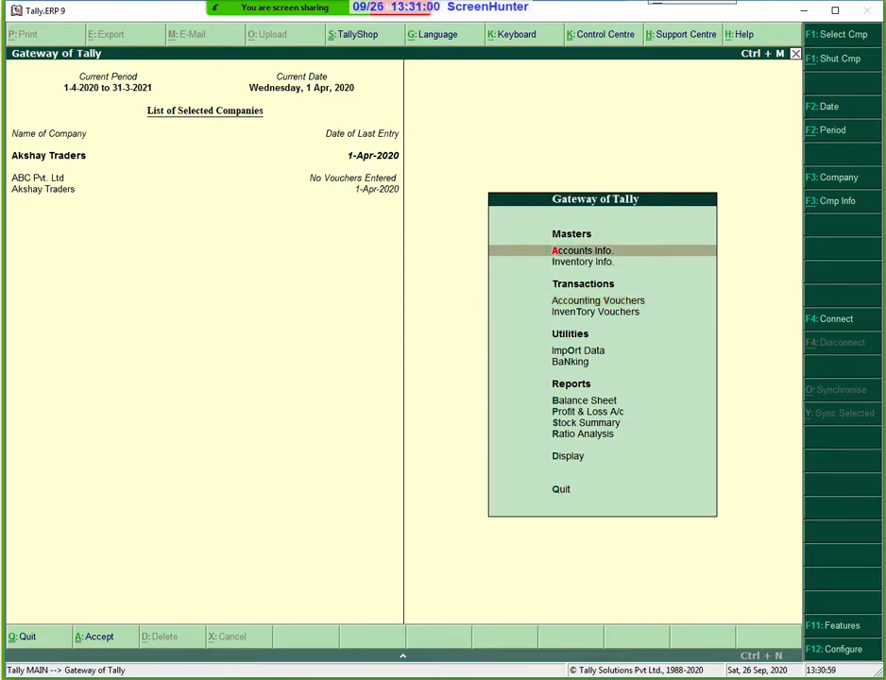
# Open Ledger Creation and enter the ledger name Inter-State-Sales@18%.
pyautogui.press('Return')
pyautogui.press('Down')
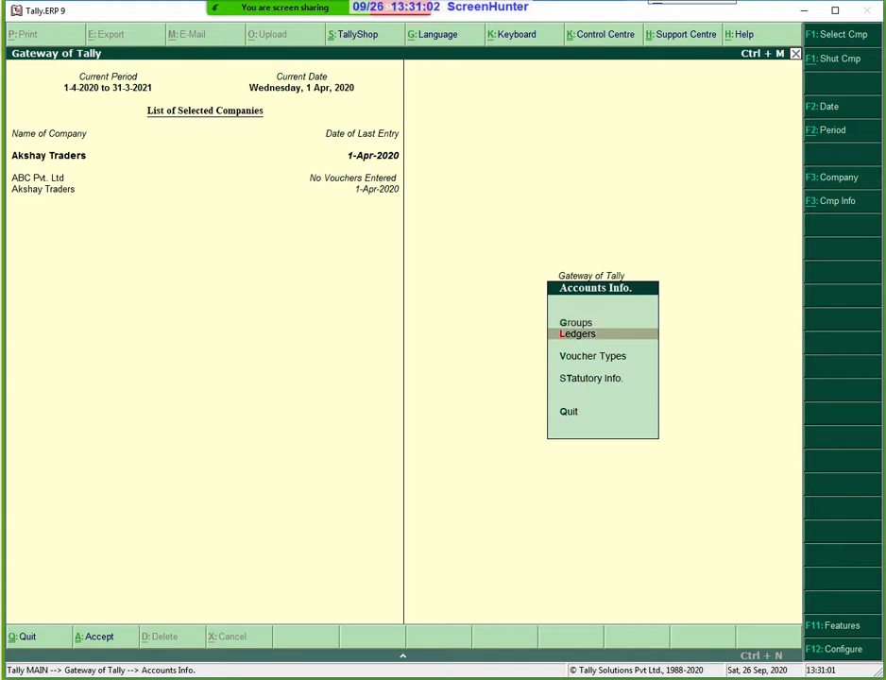
pyautogui.press('Return')
pyautogui.press('Return')
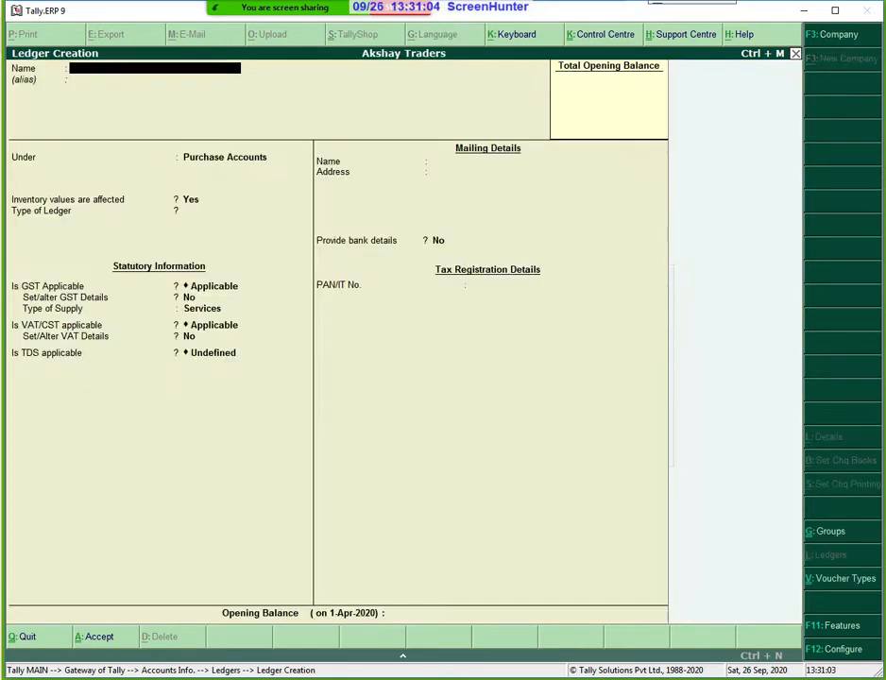
pyautogui.write('Interstate Sa')
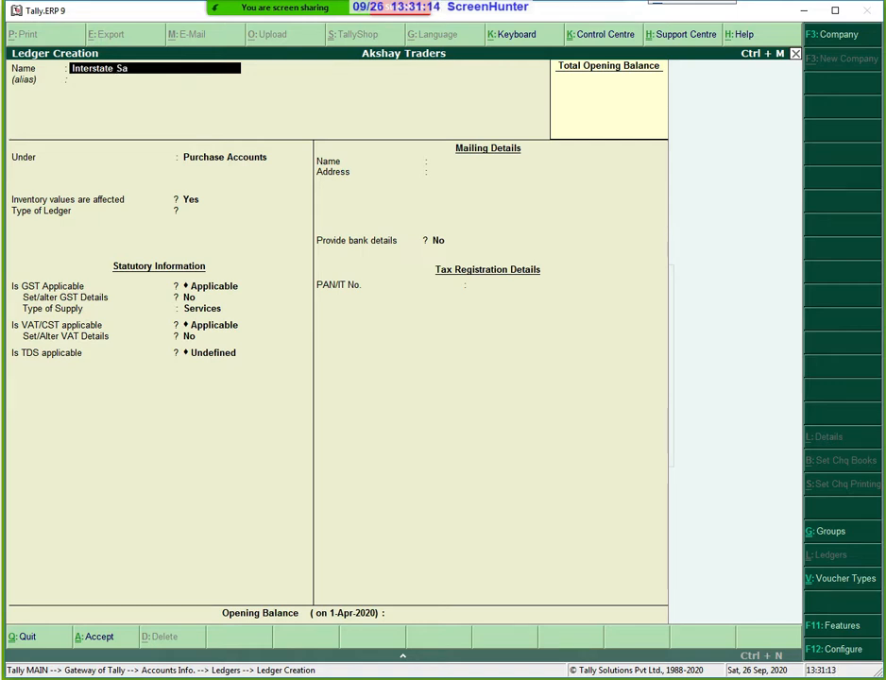
pyautogui.press('BackSpace')
pyautogui.press('BackSpace')
pyautogui.press('BackSpace')
pyautogui.press('BackSpace')
pyautogui.press('BackSpace')
pyautogui.press('BackSpace')
pyautogui.press('BackSpace')
pyautogui.press('BackSpace')
pyautogui.write('-State-Sales')
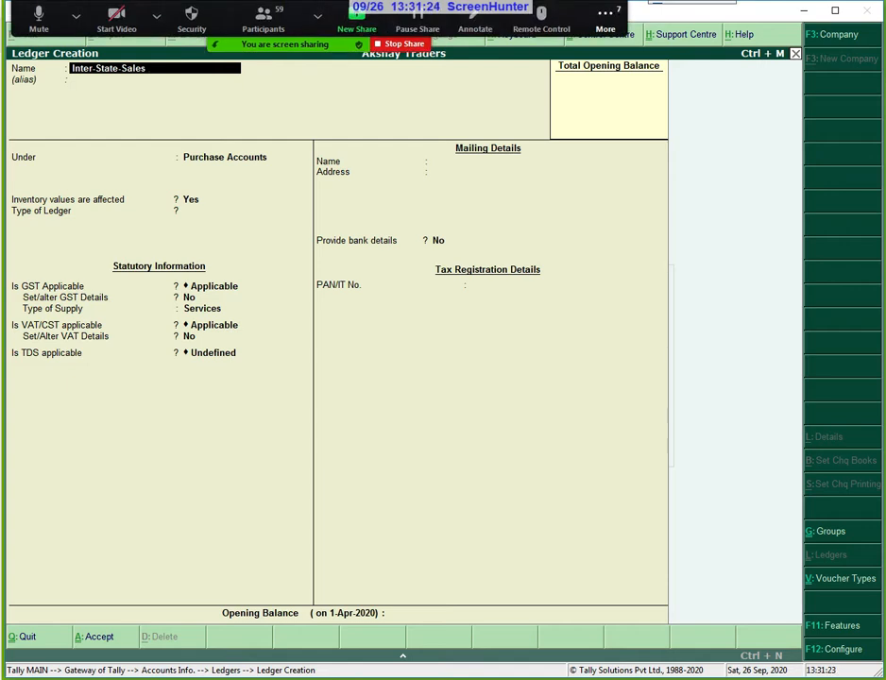
pyautogui.press('BackSpace')
pyautogui.write('@18')
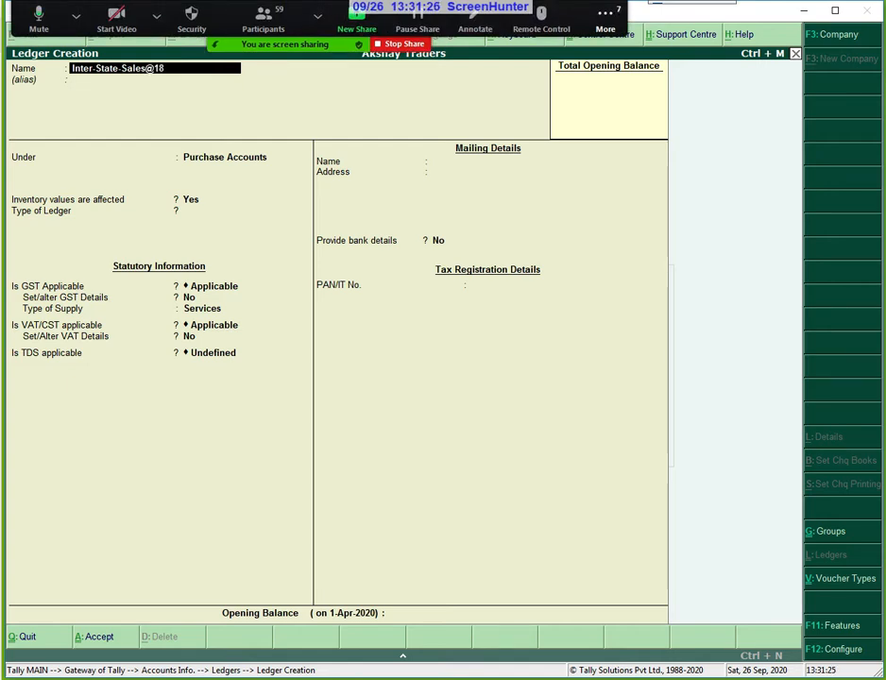
pyautogui.write('%')
pyautogui.press('Return')
pyautogui.press('Return')
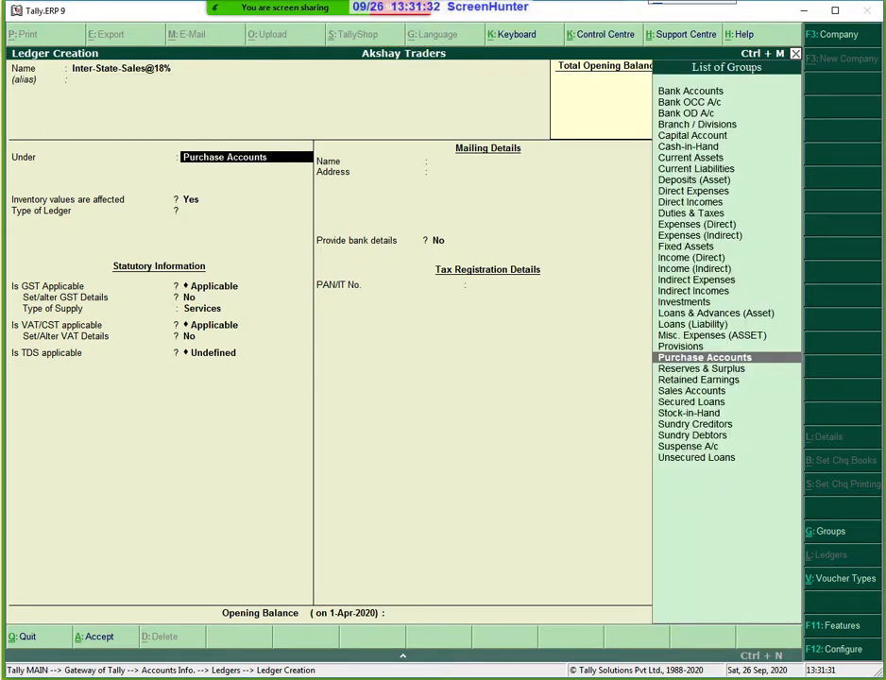
# Place the ledger under Sales Accounts with inventory affected and ledger type Not Applicable.
pyautogui.press('Down')
pyautogui.press('Down')
pyautogui.press('Down')
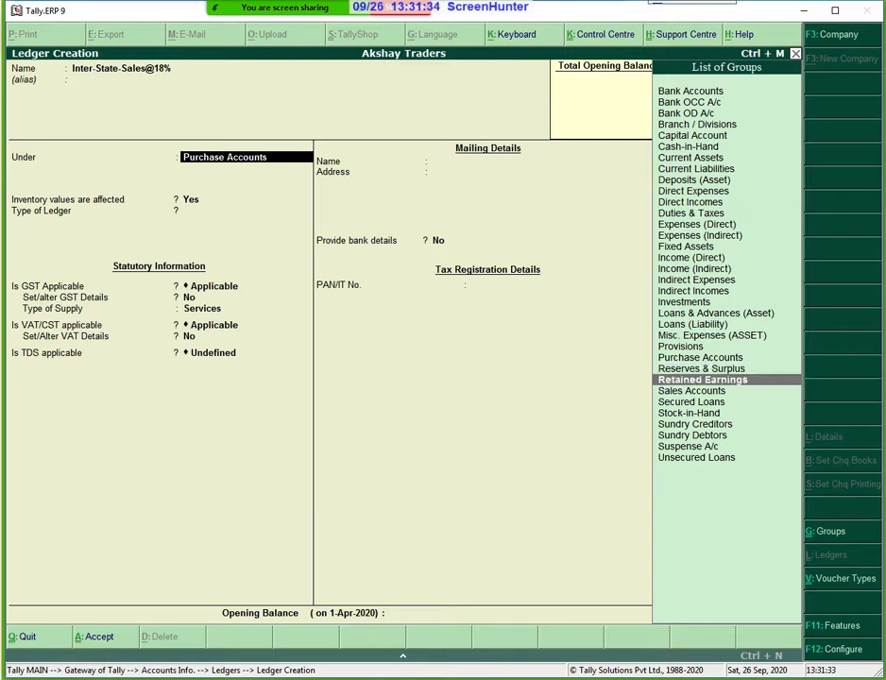
pyautogui.press('Return')
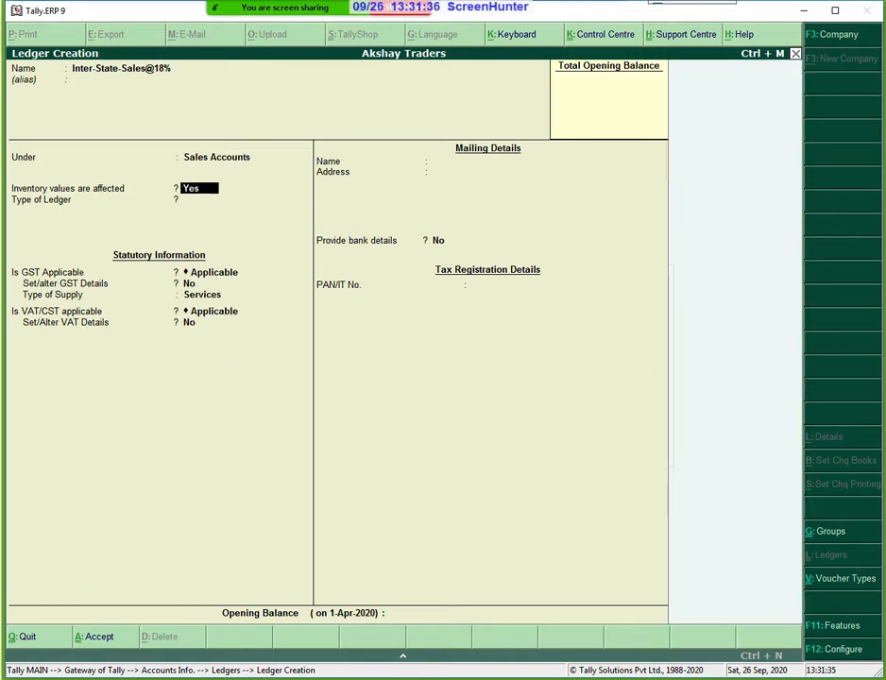
pyautogui.press('Return')
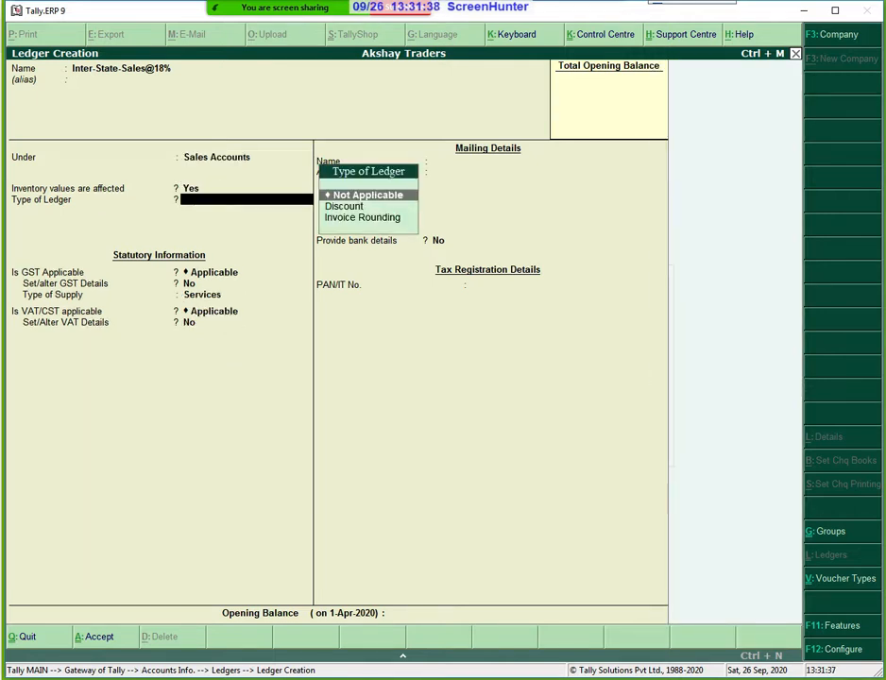
pyautogui.press('Return')
pyautogui.press('Return')
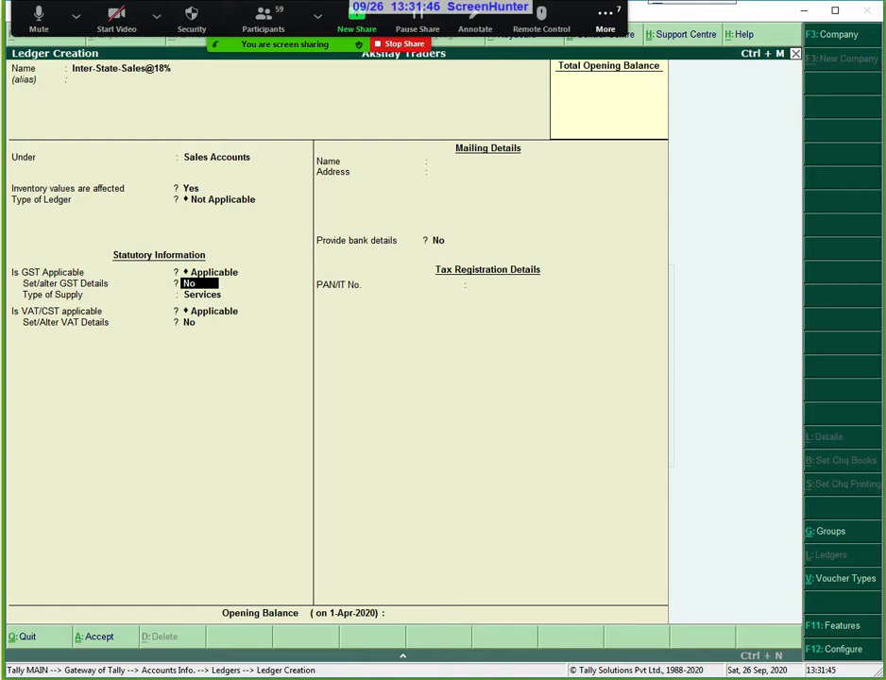
# Set the supply type to Goods and VAT/CST to Not Applicable, then finish the ledger.
pyautogui.press('Return')
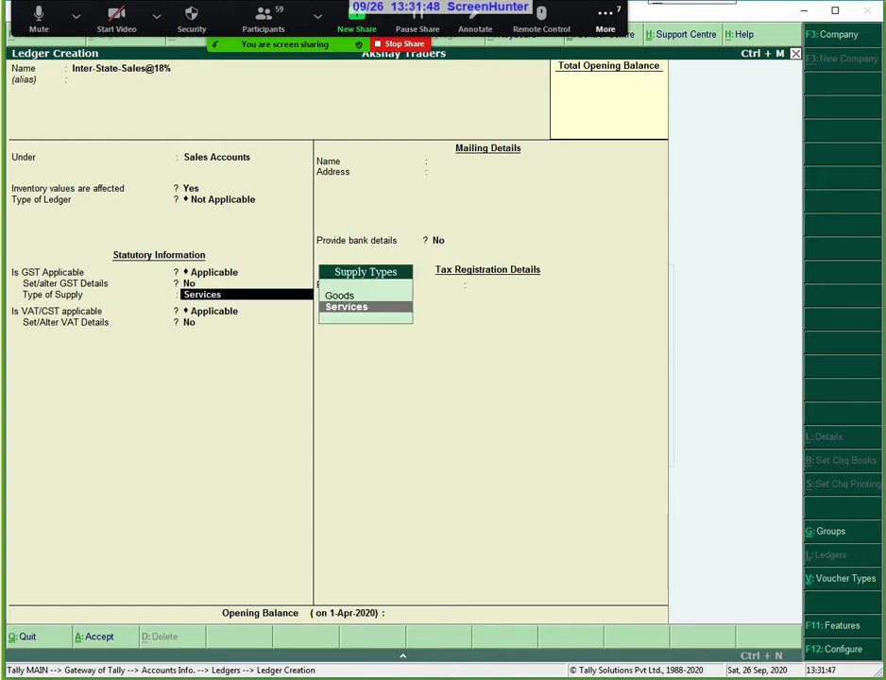
pyautogui.press('Up')
pyautogui.press('Return')
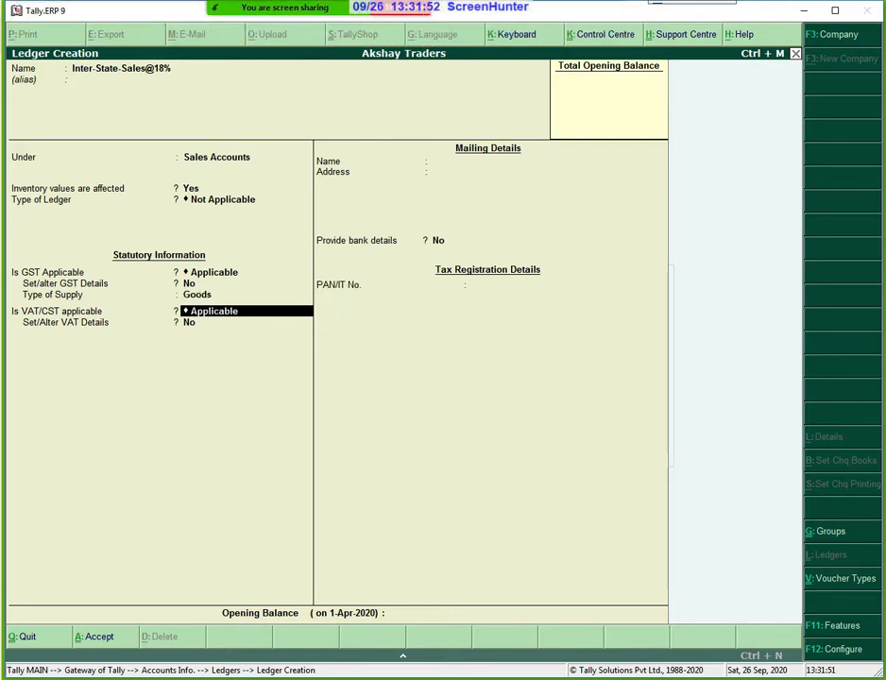
pyautogui.write('N')
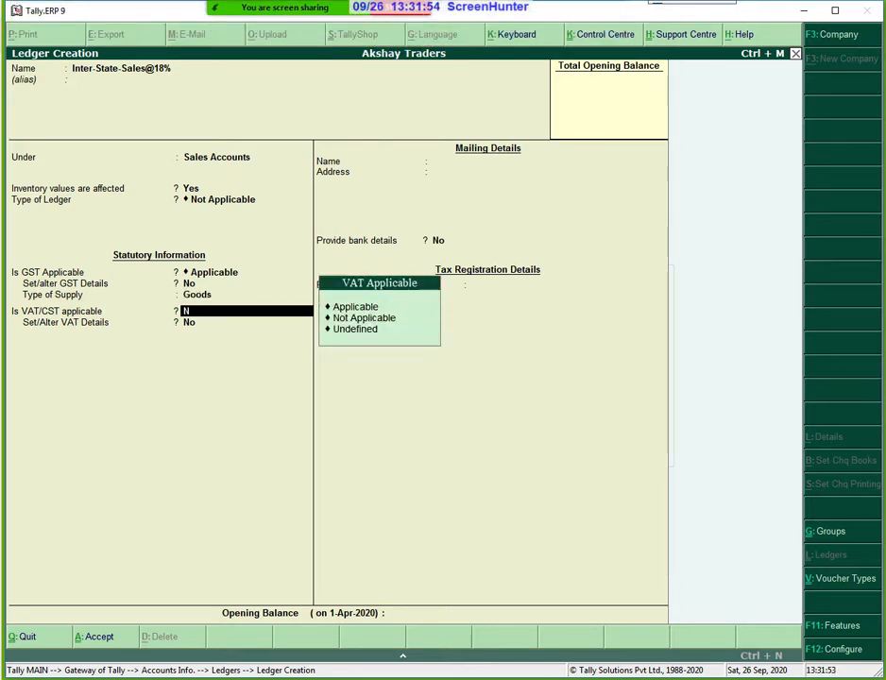
pyautogui.press('Down')
pyautogui.press('Down')
pyautogui.press('Return')
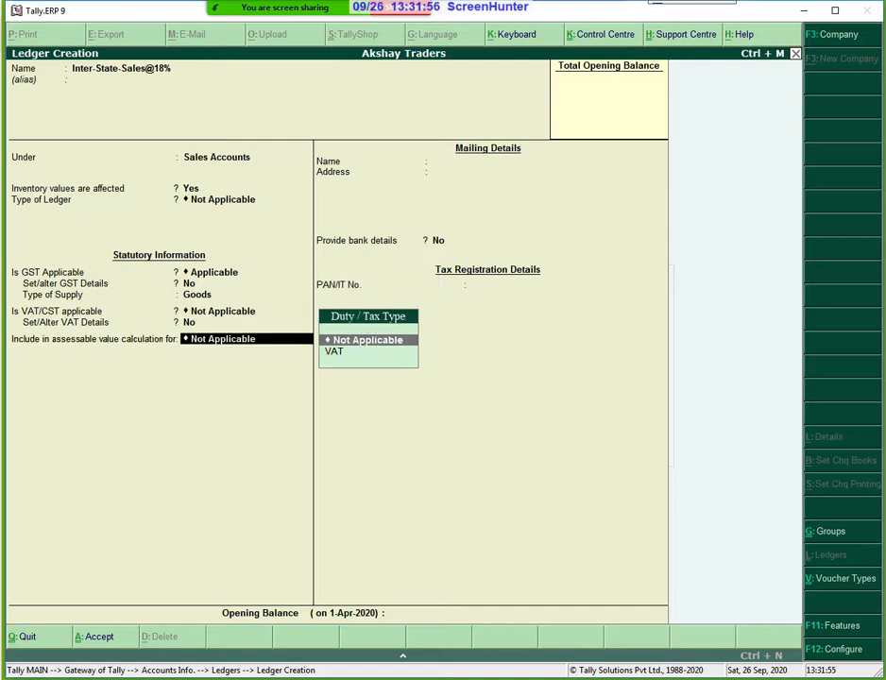
pyautogui.press('Return')
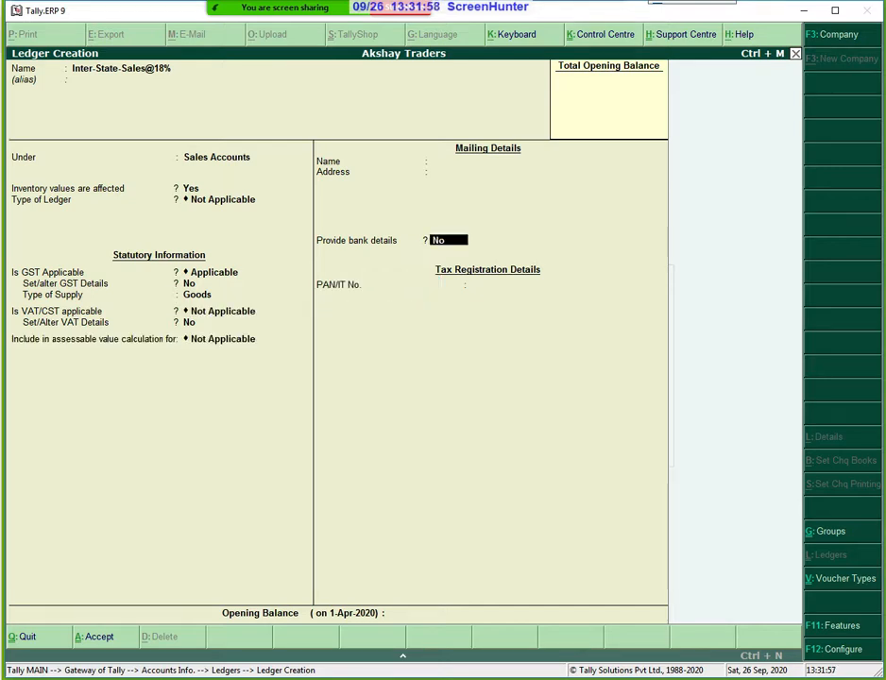
pyautogui.press('Return')
pyautogui.press('Return')
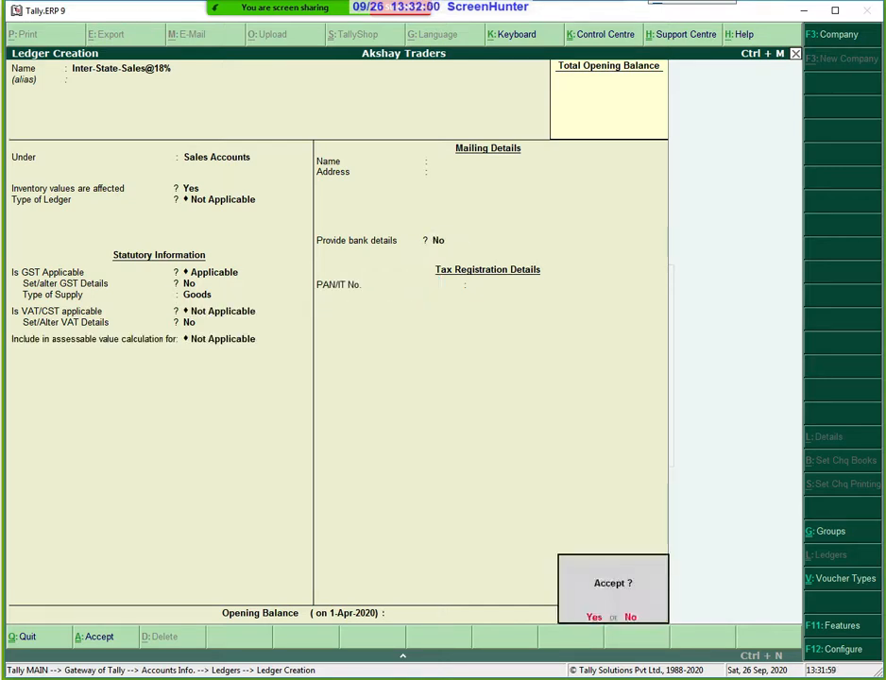
pyautogui.press('Return')
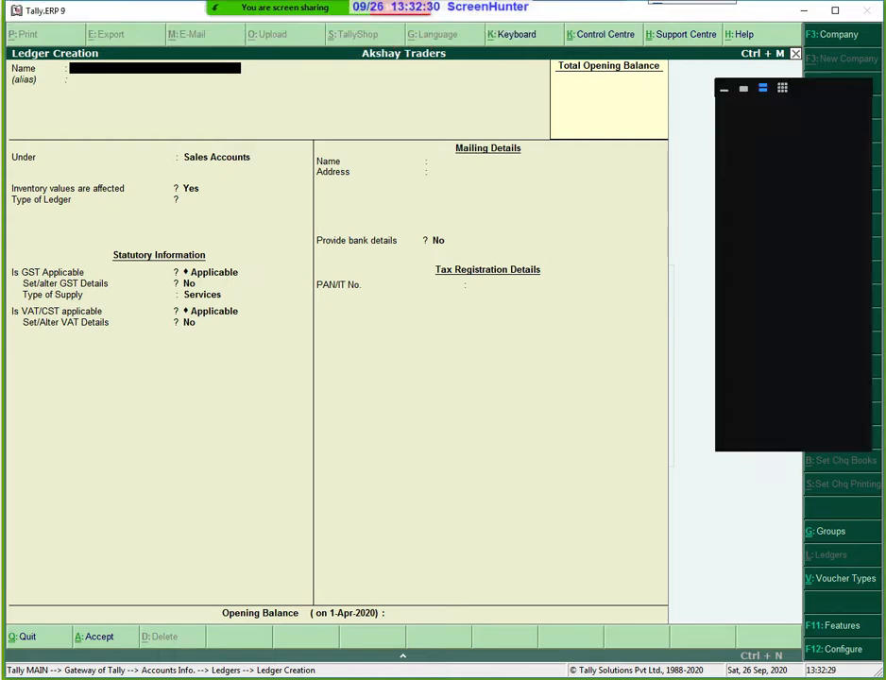
# Create a ledger named John & Co. under Sundry Debtors, keeping TDS at No.
pyautogui.write('John ')
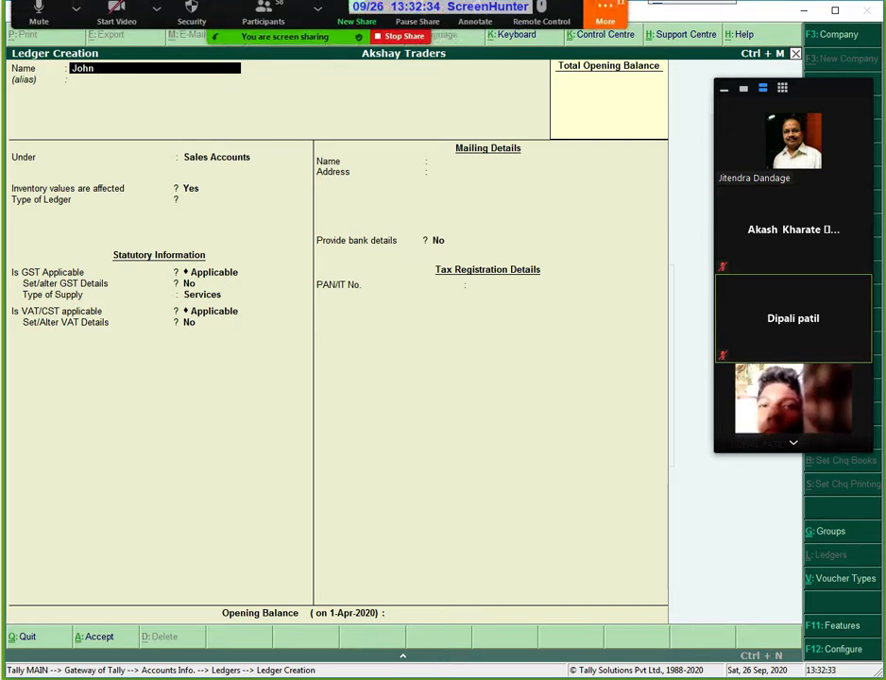
pyautogui.write('& Co')
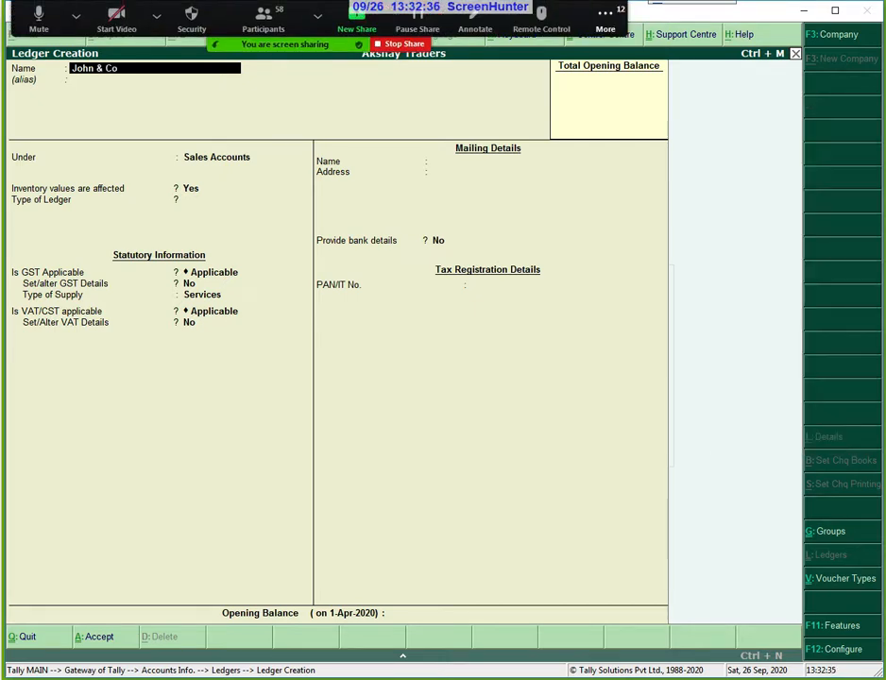
pyautogui.write('.')
pyautogui.press('Return')
pyautogui.press('Return')
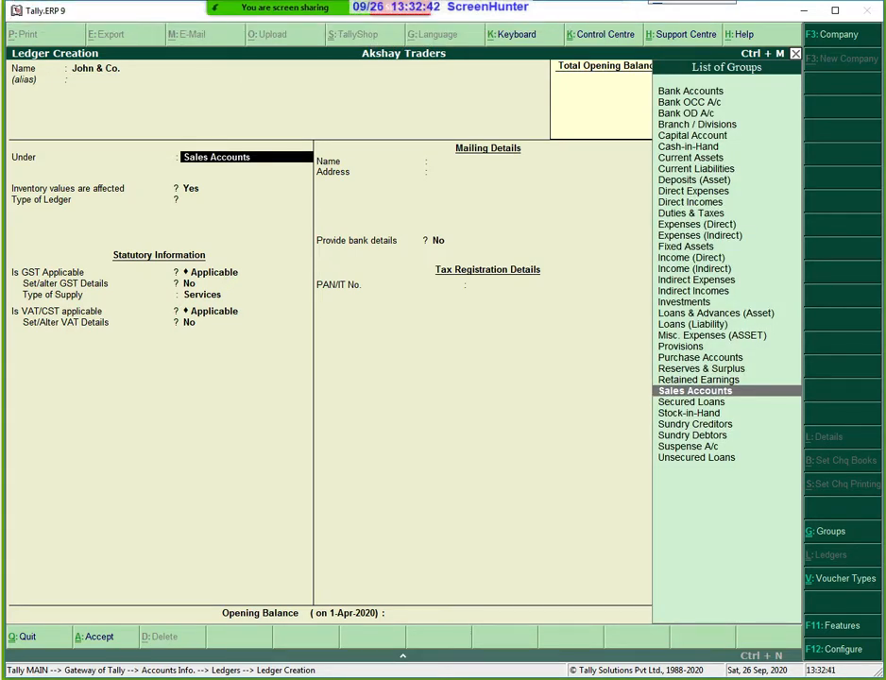
pyautogui.press('Down')
pyautogui.press('Down')
pyautogui.press('Down')
pyautogui.press('Down')
pyautogui.press('Return')
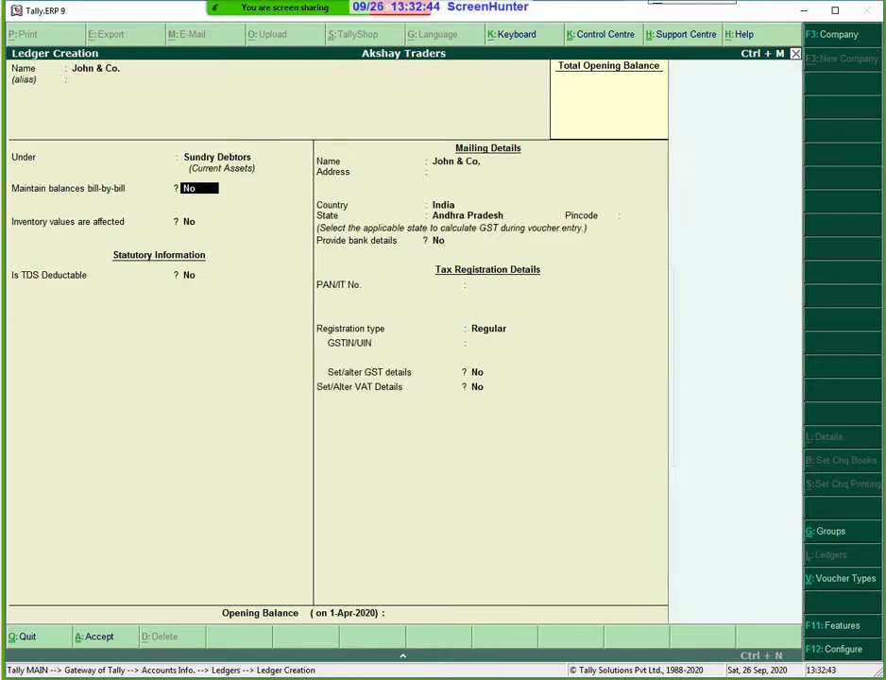
pyautogui.press('Return')
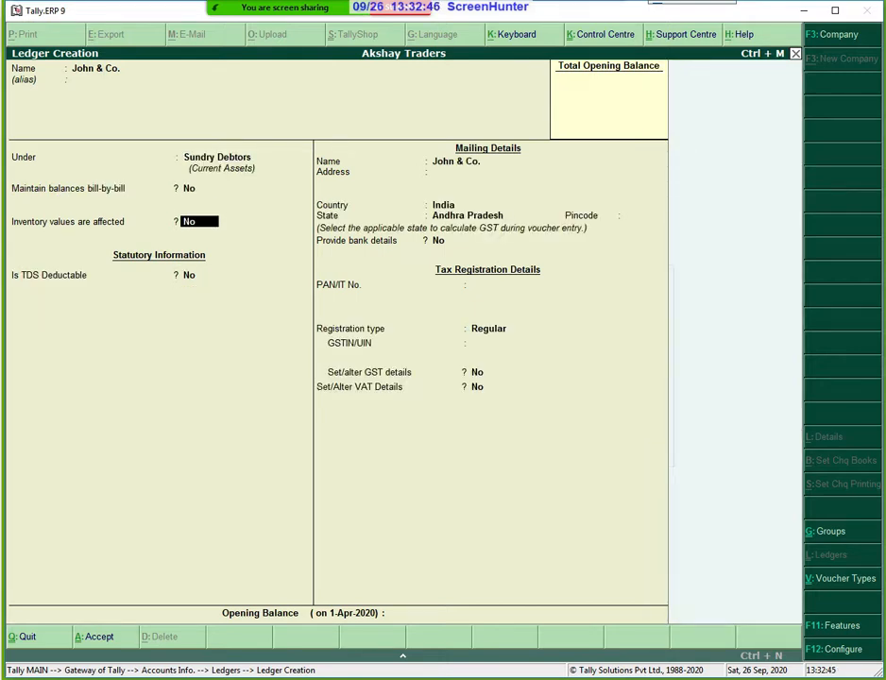
pyautogui.press('Return')
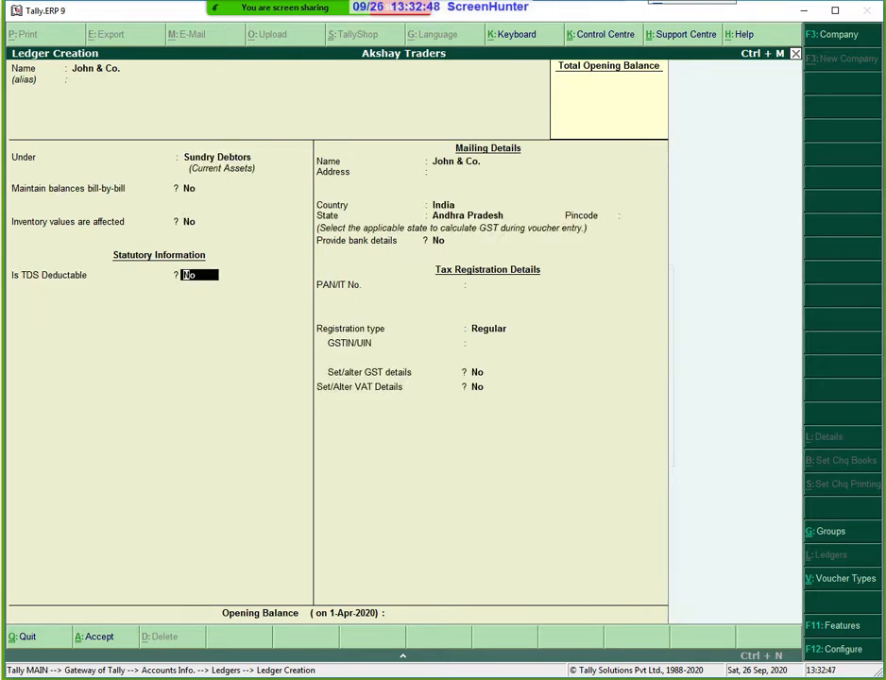
pyautogui.press('Return')
pyautogui.press('Return')
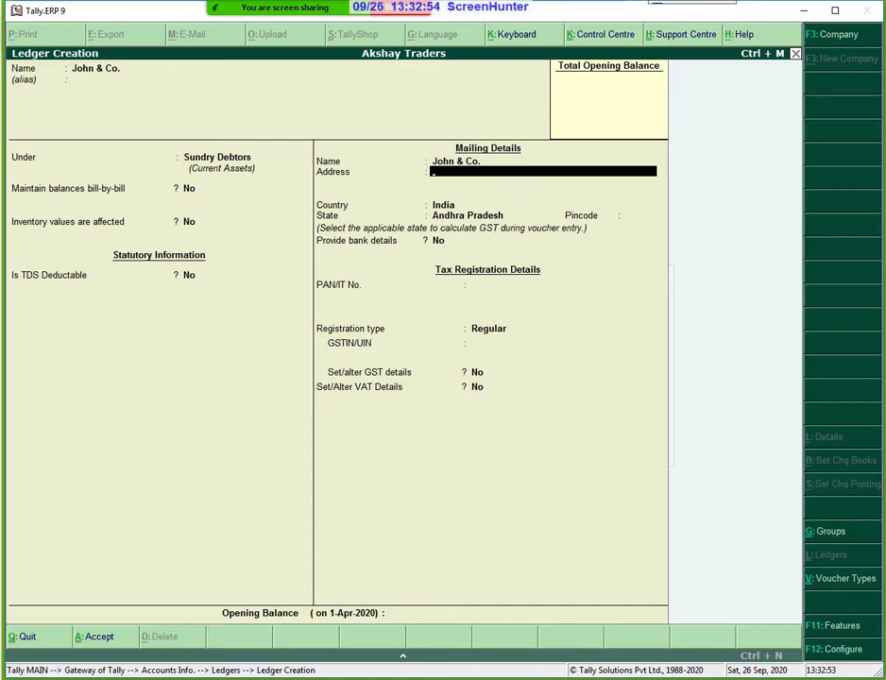
# Set the party's state to Karnataka, leaving pincode, bank details and PAN blank.
pyautogui.press('Return')
pyautogui.press('Return')
pyautogui.write('Kar')
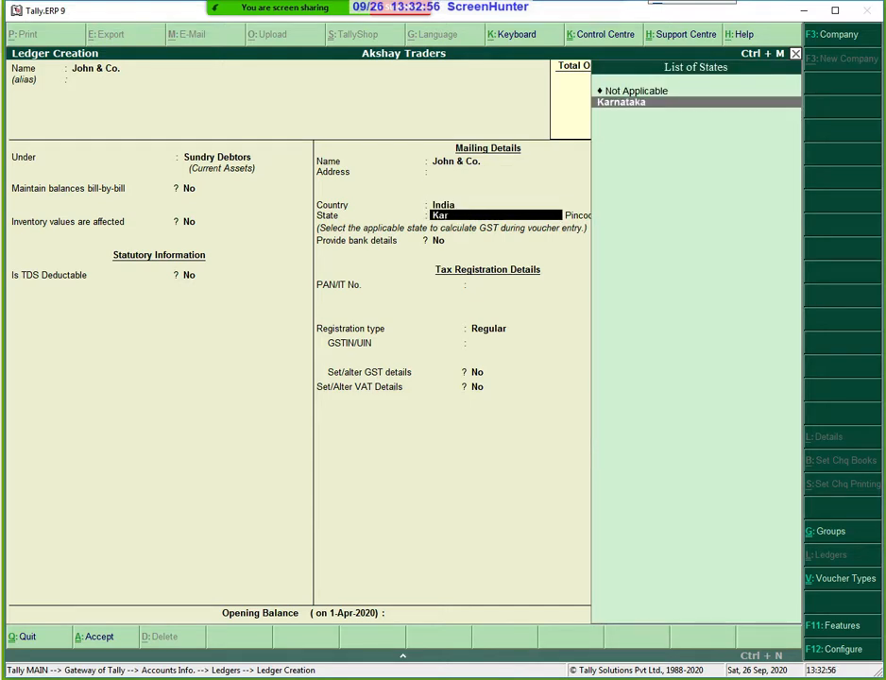
pyautogui.press('Return')
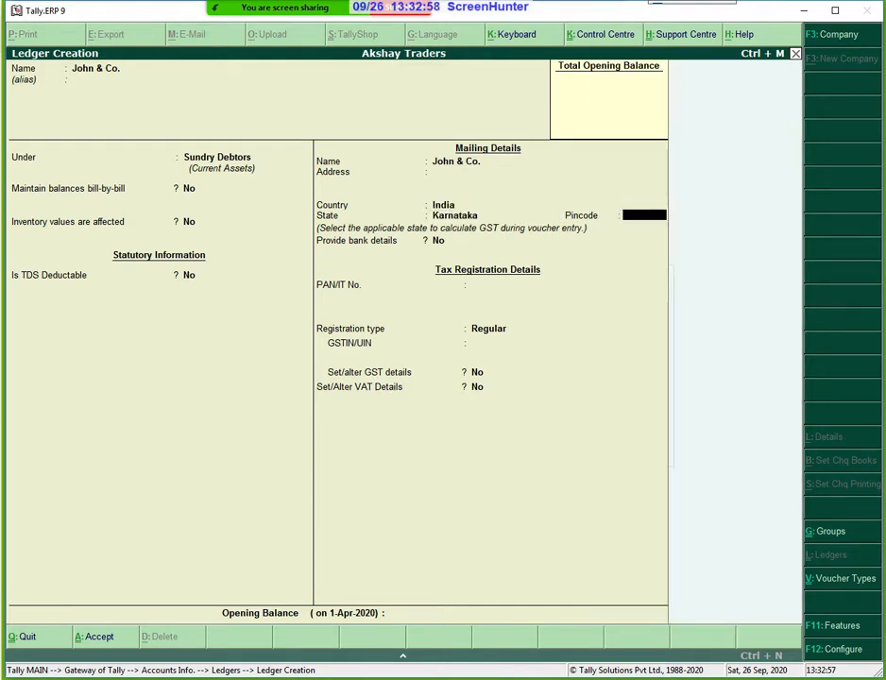
pyautogui.press('Return')
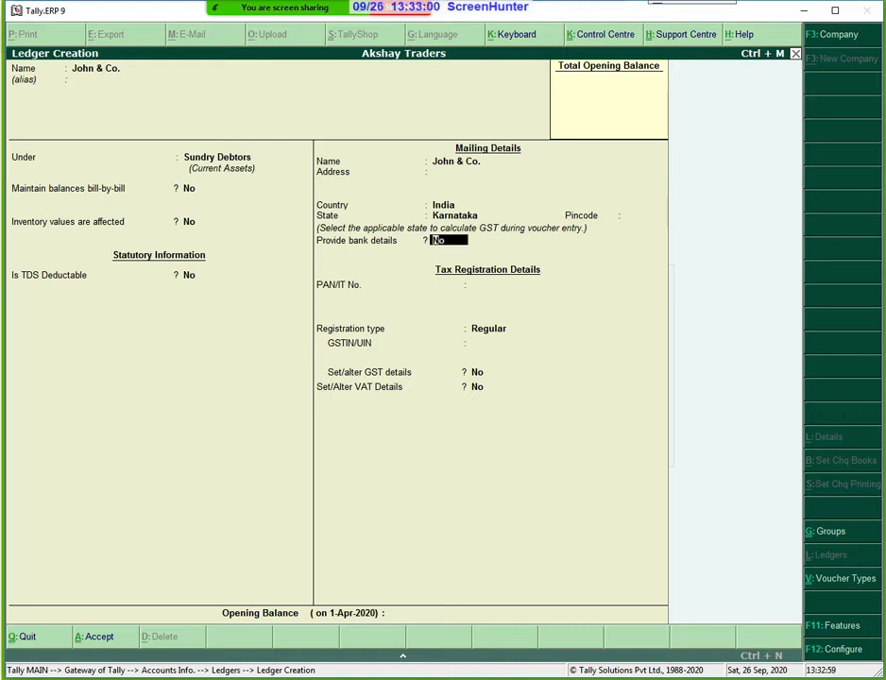
pyautogui.press('Return')
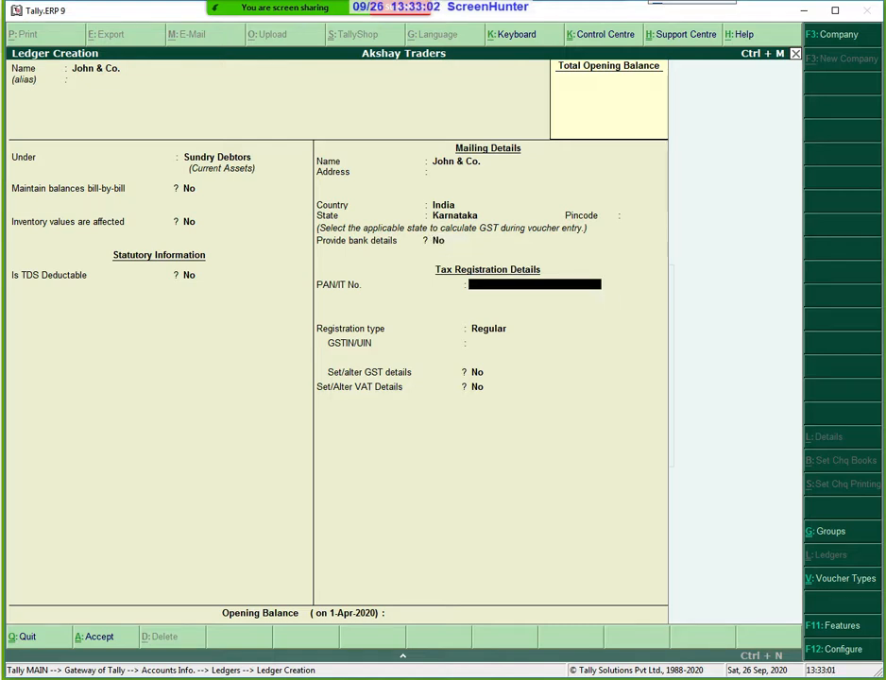
pyautogui.press('Return')
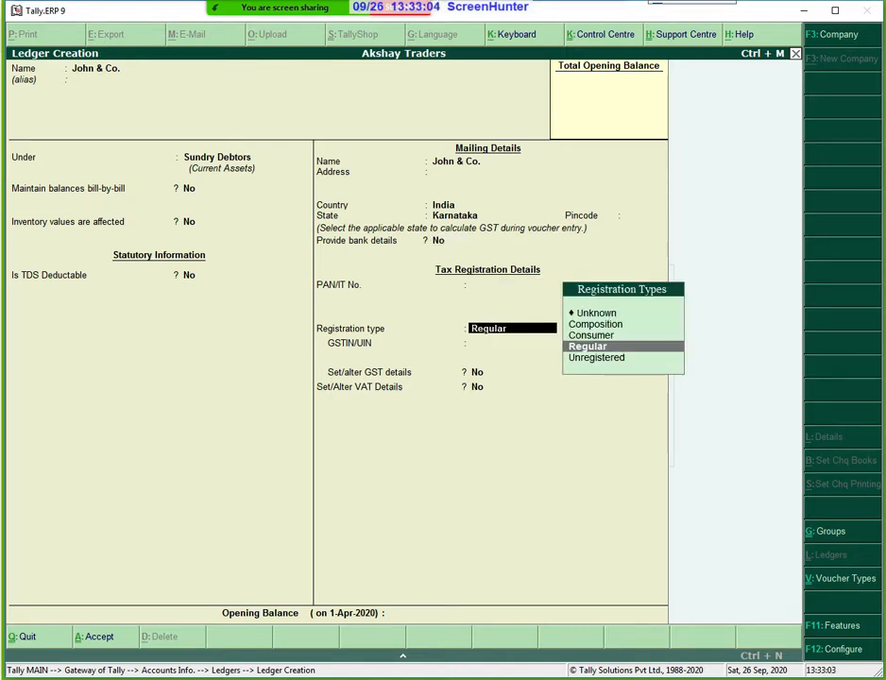
# Keep Regular registration and enter the party's GSTIN, dismissing the verification warnings.
pyautogui.press('Return')
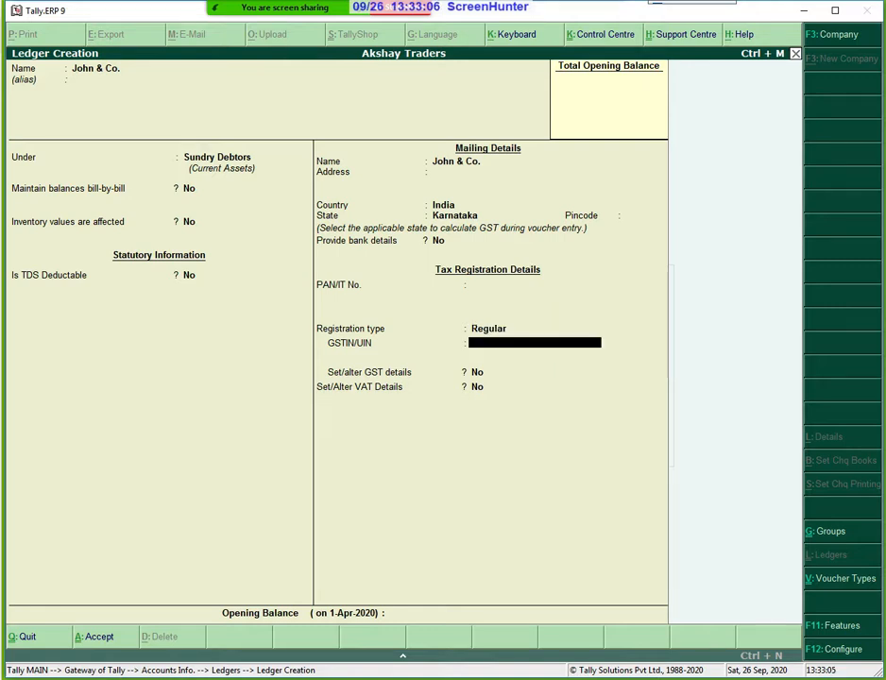
pyautogui.write('JHK678')
pyautogui.press('Return')
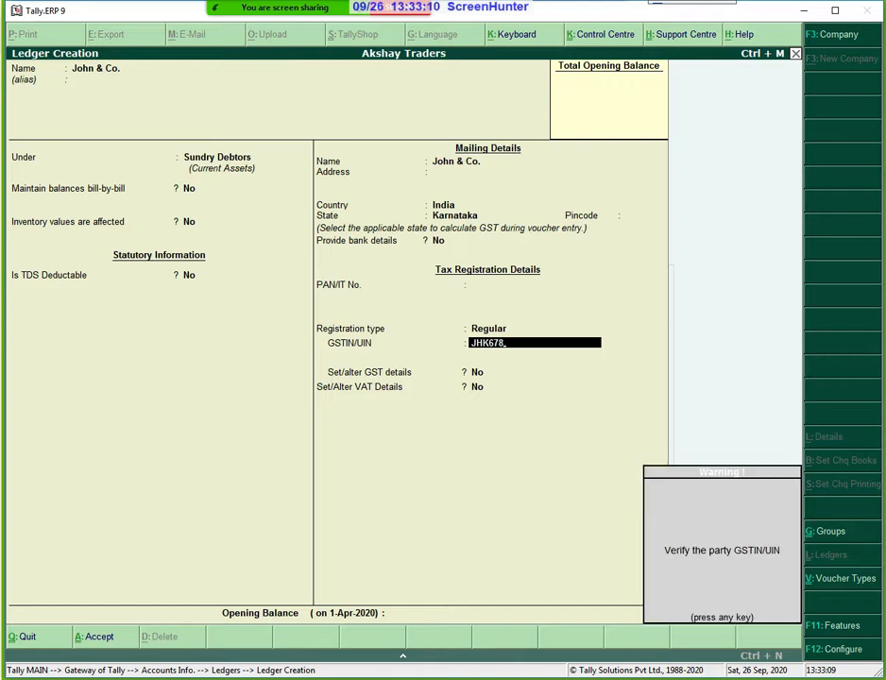
pyautogui.press('Return')
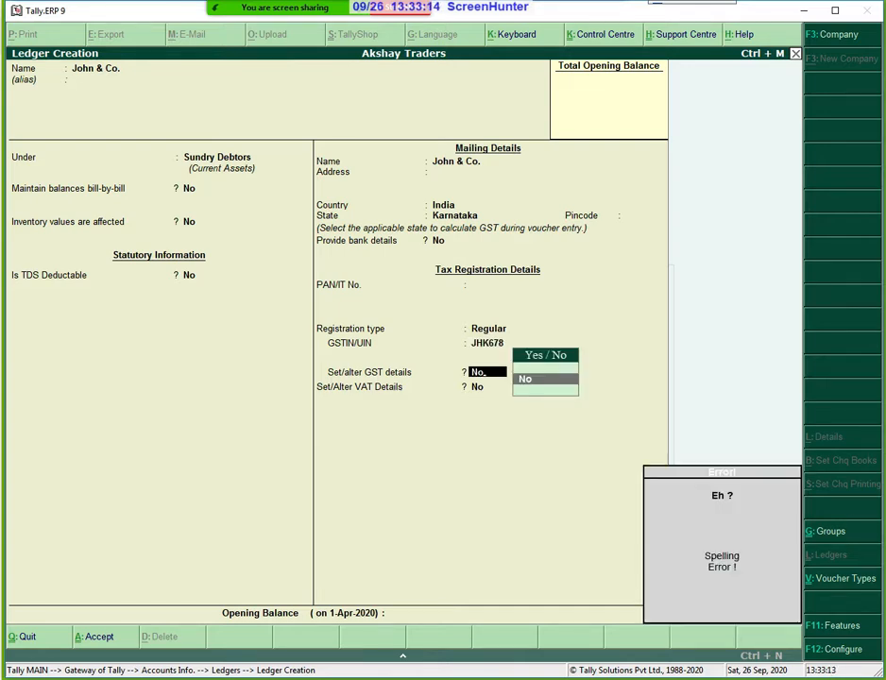
pyautogui.press('Return')
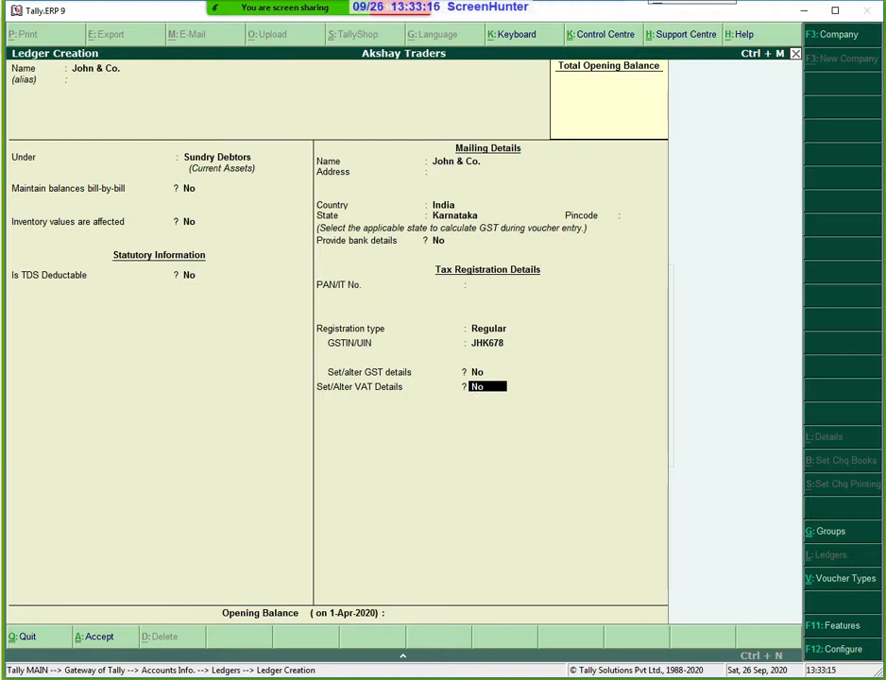
# Turn on GST details with Regular registration and party type Not Applicable, then finish the ledger.
pyautogui.press('BackSpace')
pyautogui.write('y')
pyautogui.press('Return')
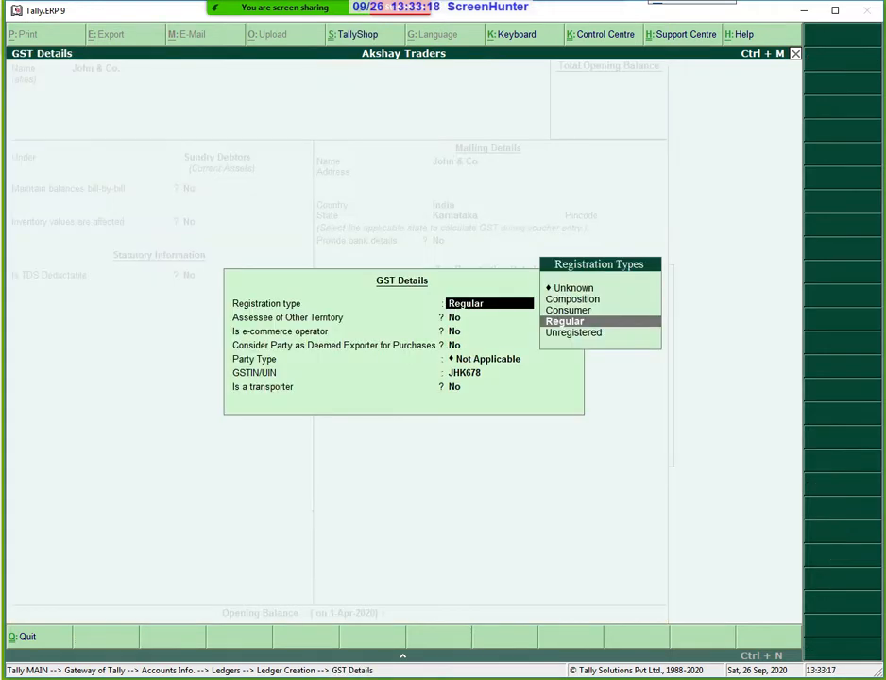
pyautogui.press('Return')
pyautogui.press('Return')
pyautogui.press('Return')
pyautogui.press('Return')
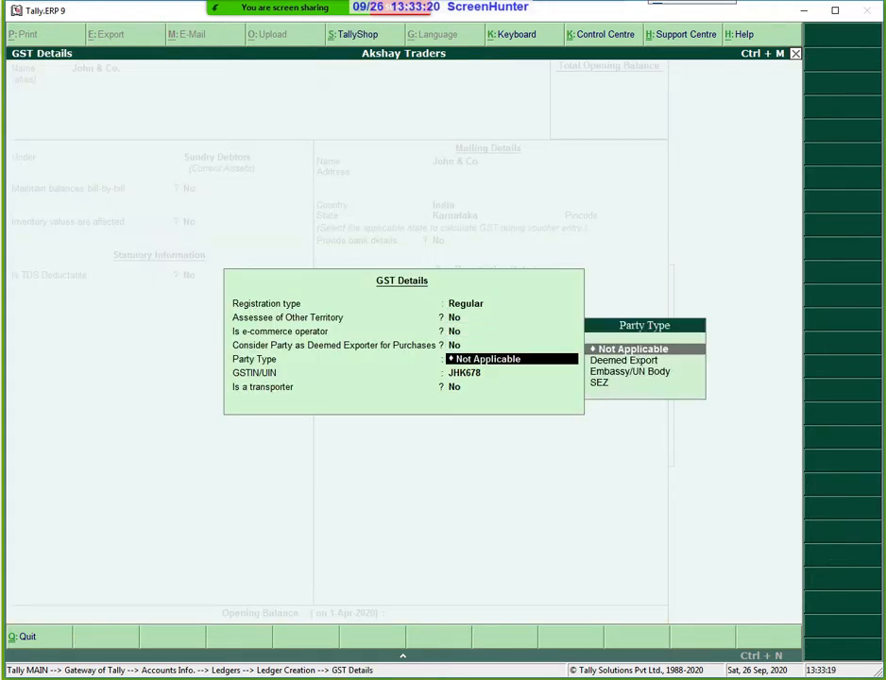
pyautogui.press('Return')
pyautogui.press('Return')
pyautogui.press('Return')
pyautogui.press('Return')
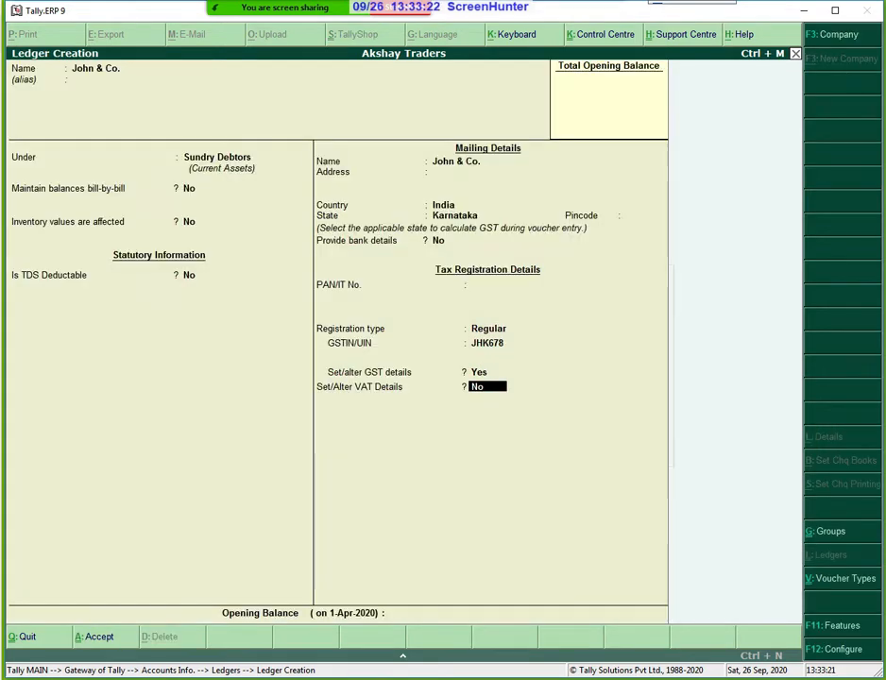
pyautogui.press('Return')
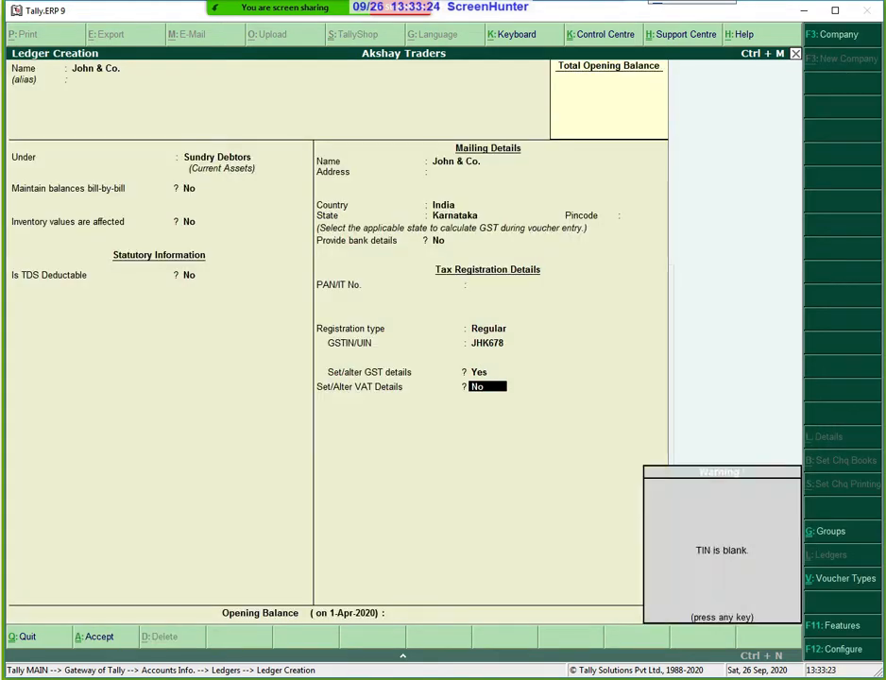
pyautogui.press('Return')
pyautogui.press('Return')
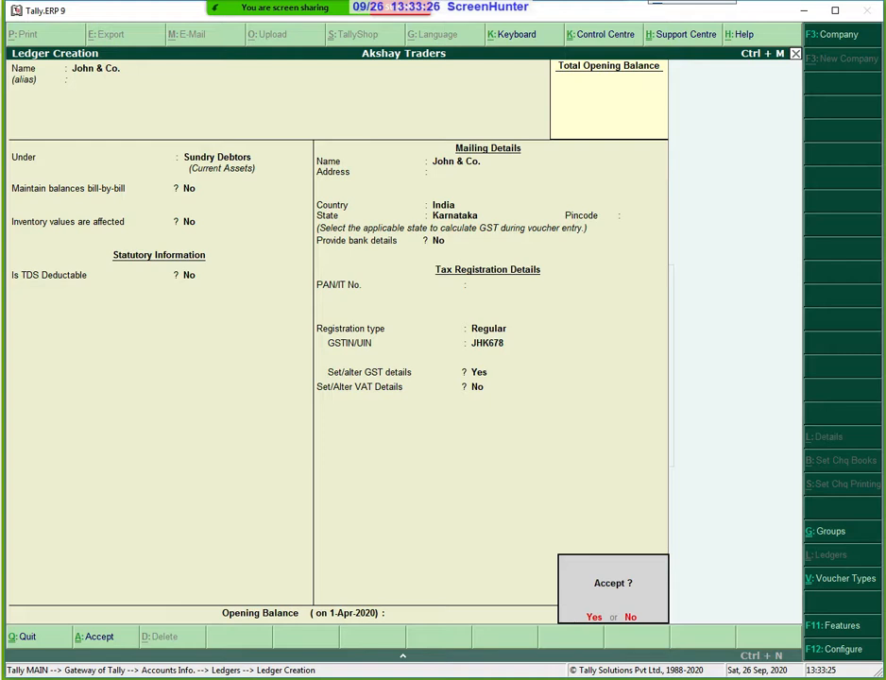
pyautogui.press('Return')
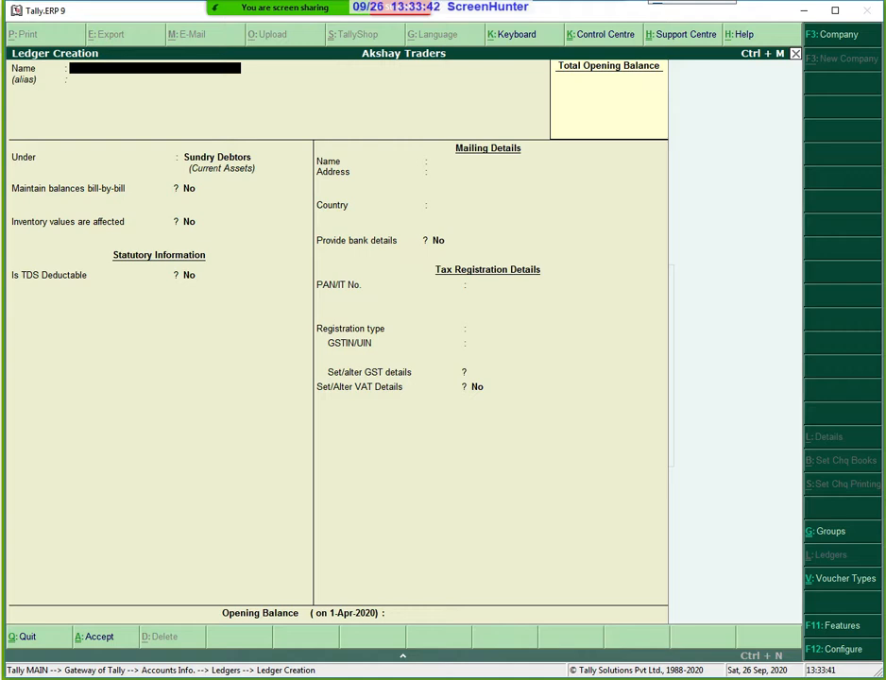
# Quit Ledger Creation and open Accounting Vouchers from the Gateway of Tally.
pyautogui.press('Escape')
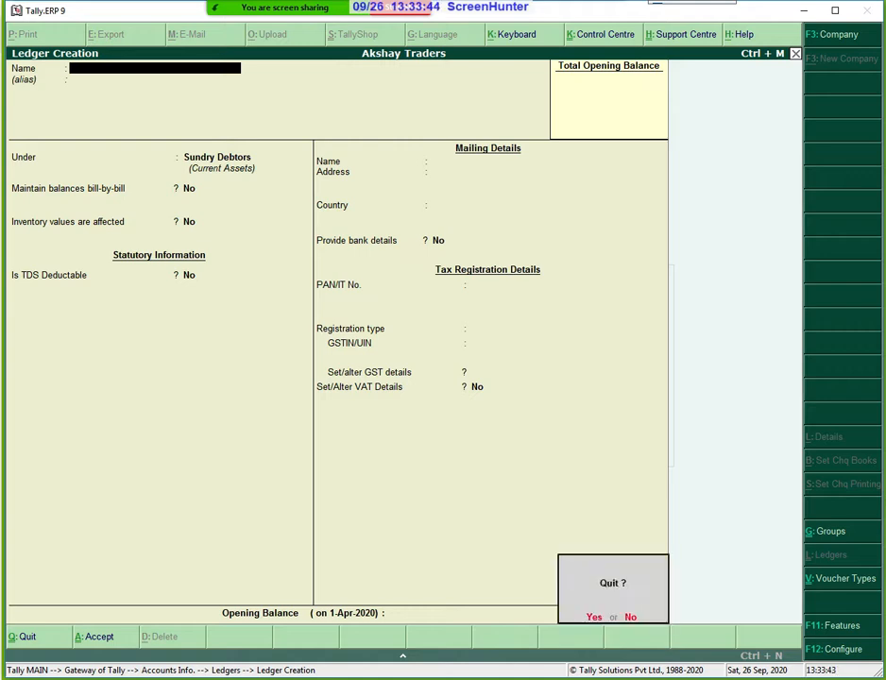
pyautogui.press('y')
pyautogui.press('Escape')
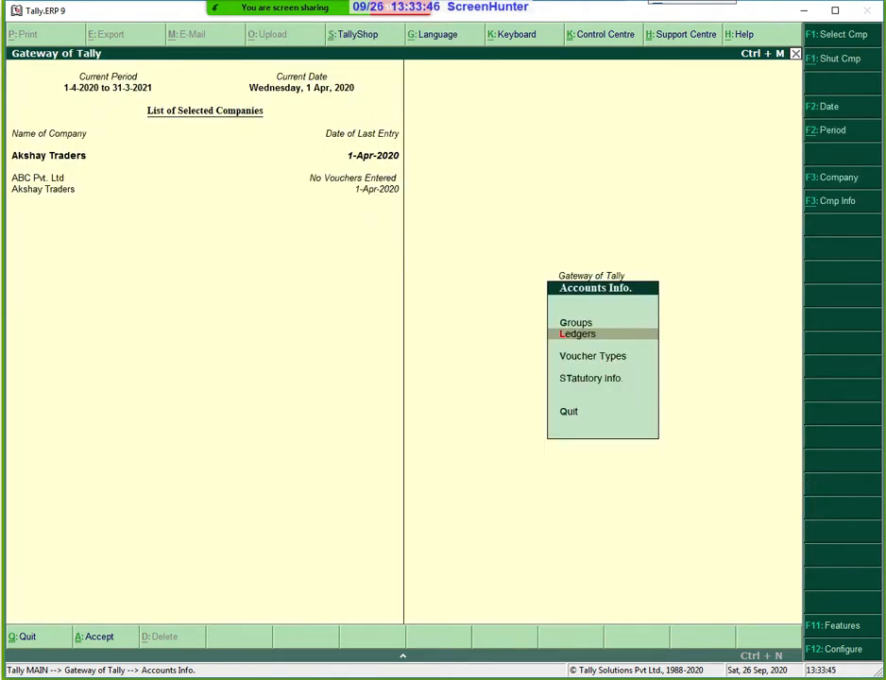
pyautogui.press('Escape')
pyautogui.press('Down')
pyautogui.press('Down')
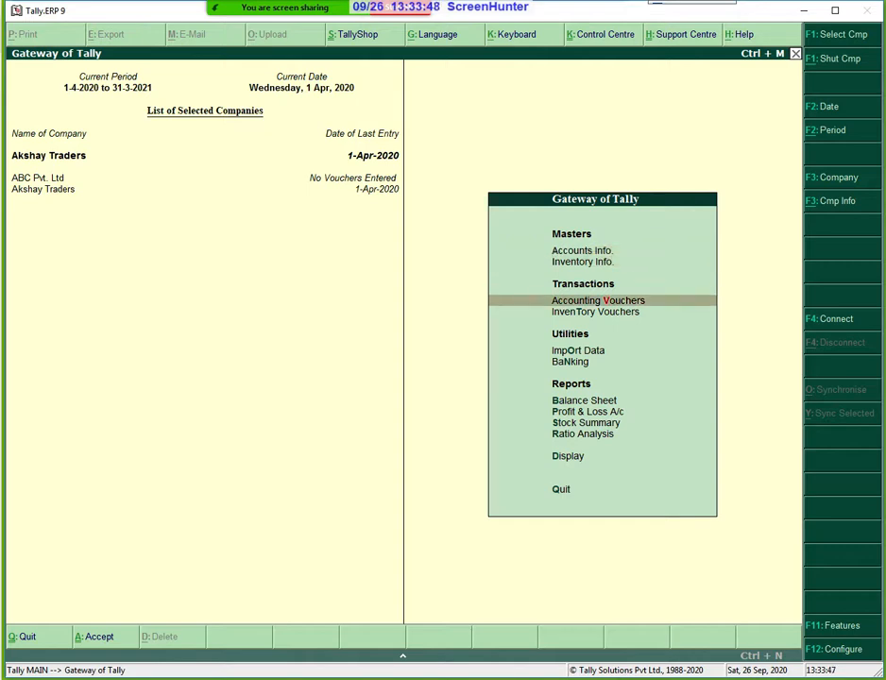
pyautogui.press('Return')
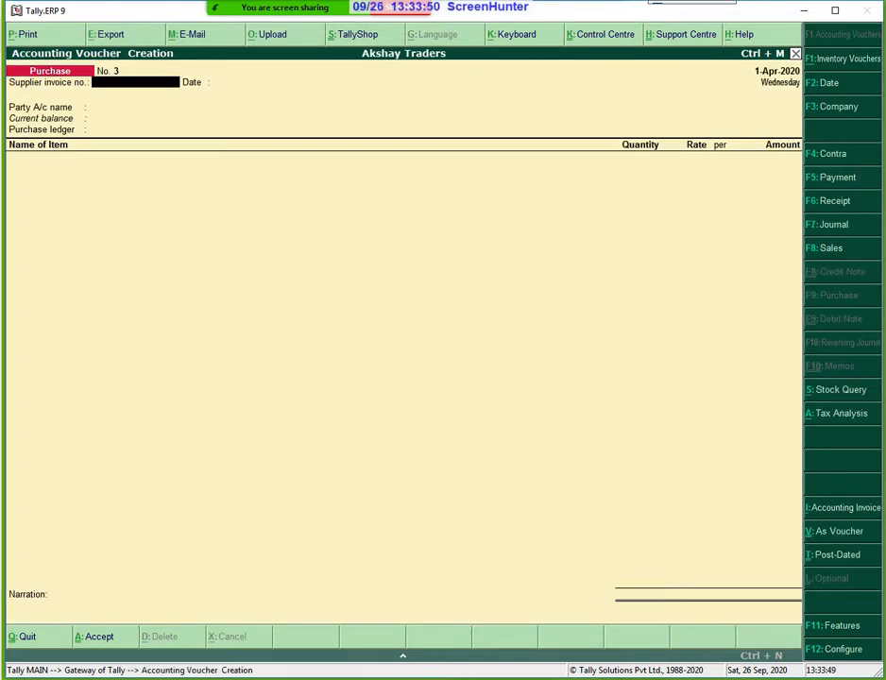
# Start a Sales voucher with reference sales/john/567 for party John & Co.
pyautogui.click(819, 249)
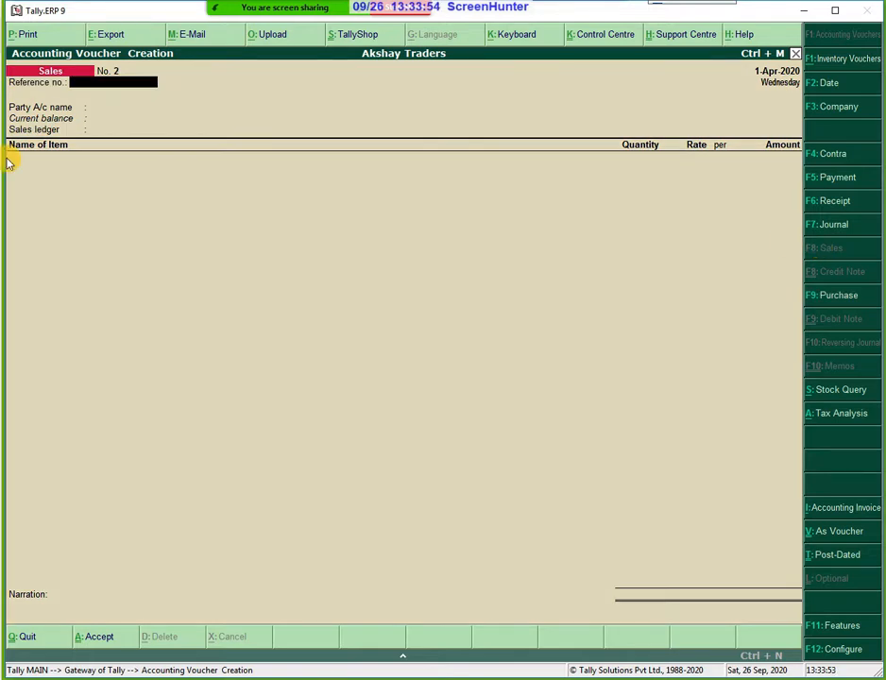
pyautogui.write('sales/john/567')
pyautogui.press('Return')
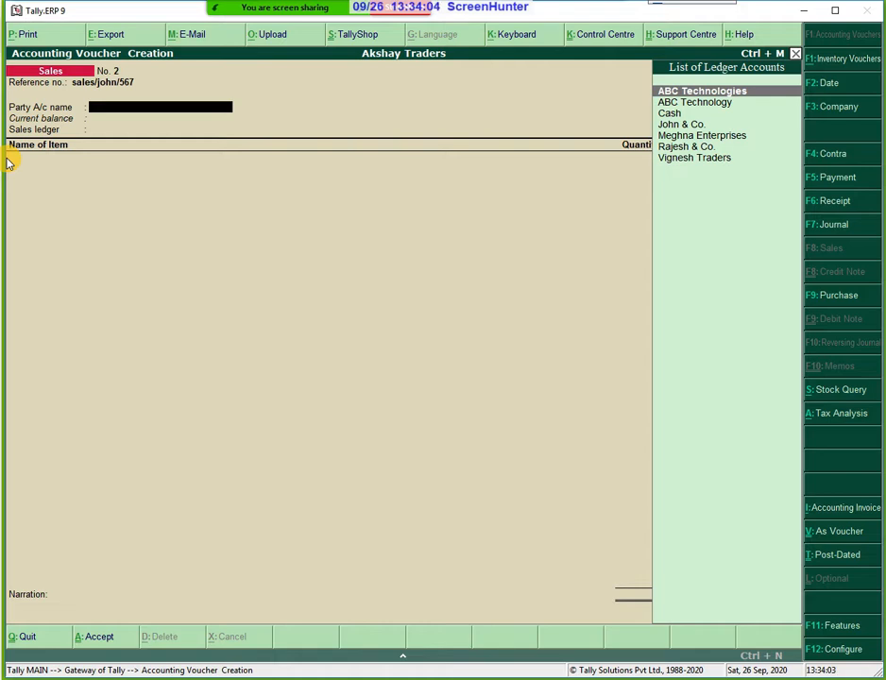
pyautogui.press('Down')
pyautogui.press('Down')
pyautogui.press('Down')
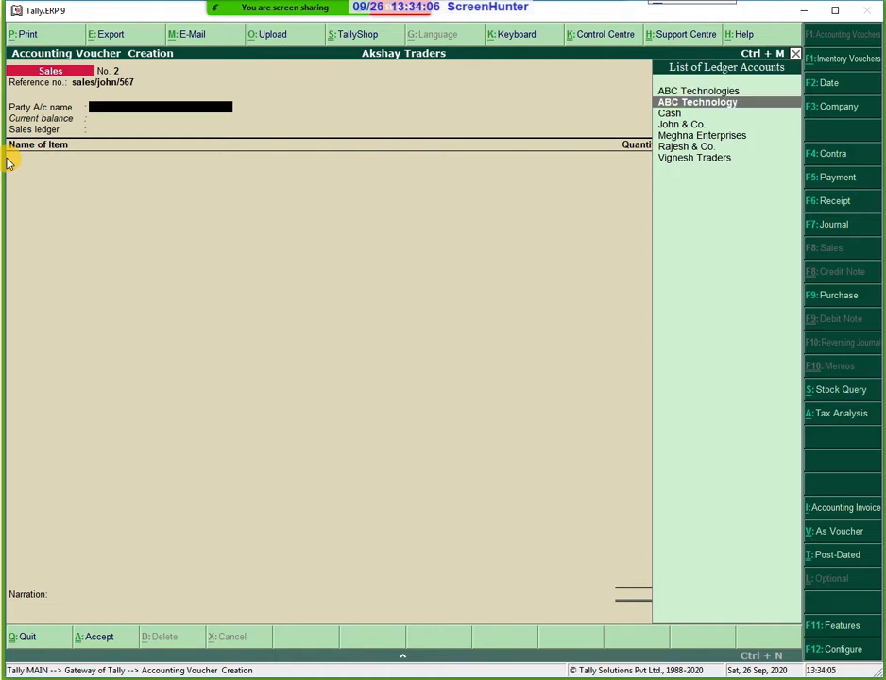
pyautogui.press('Return')
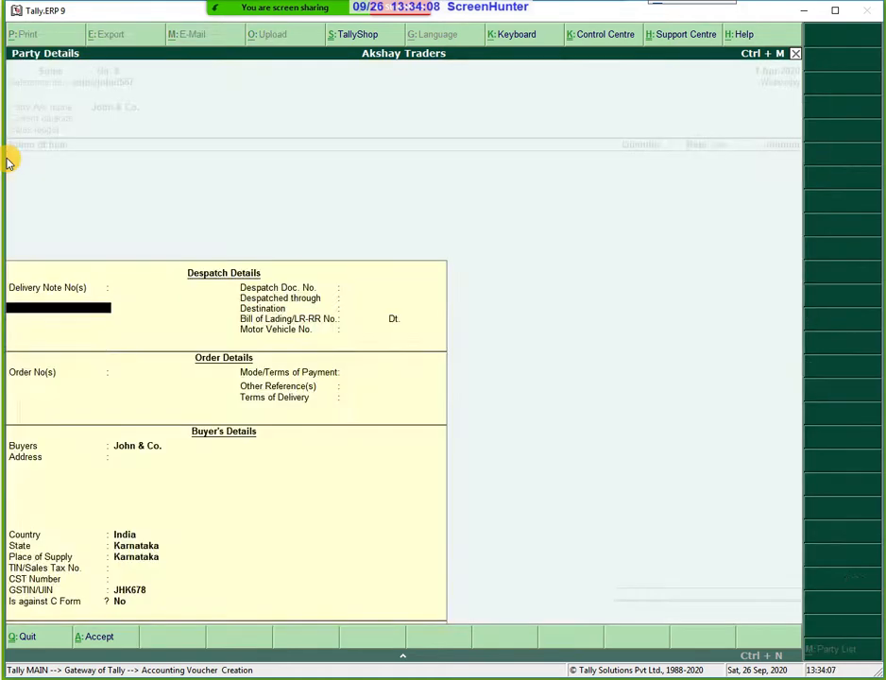
# Accept the default despatch, order and buyer details up to the place of supply.
pyautogui.press('Return')
pyautogui.press('Return')
pyautogui.press('Return')
pyautogui.press('Return')
pyautogui.press('Return')
pyautogui.press('Return')
pyautogui.press('Return')
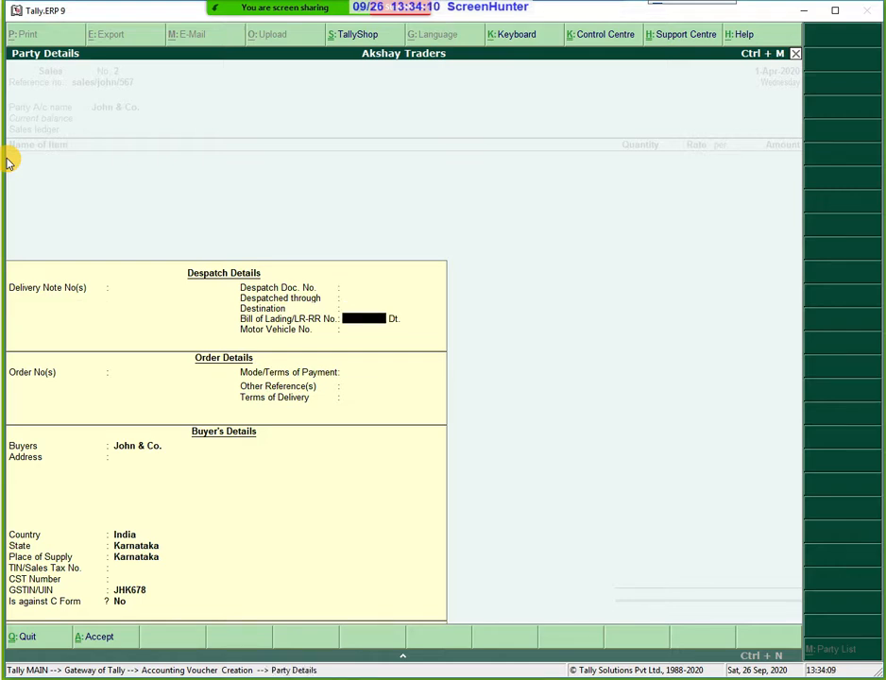
pyautogui.press('Return')
pyautogui.press('Return')
pyautogui.press('Return')
pyautogui.press('Return')
pyautogui.press('Return')
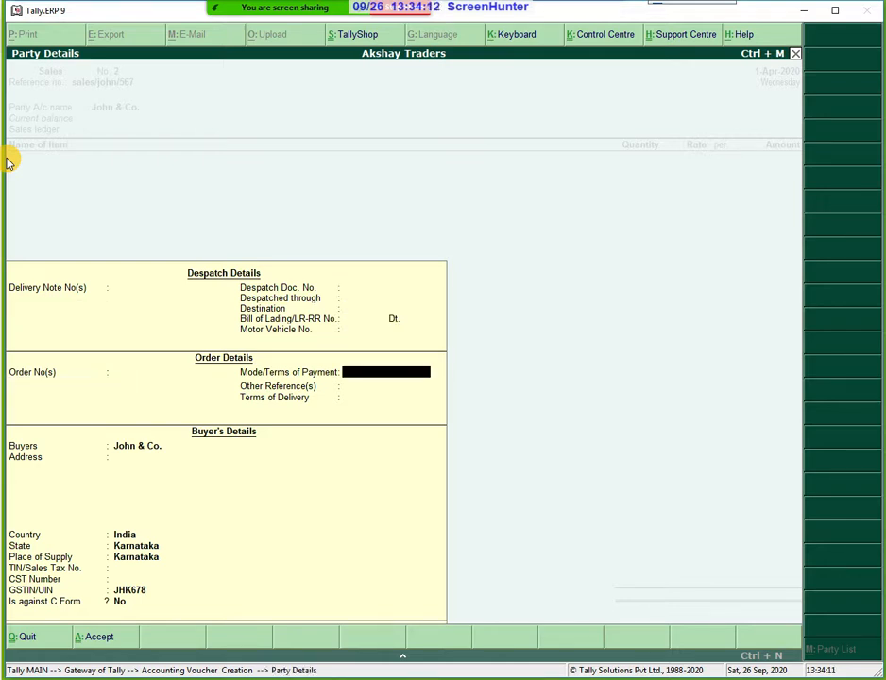
pyautogui.press('Return')
pyautogui.press('Return')
pyautogui.press('Return')
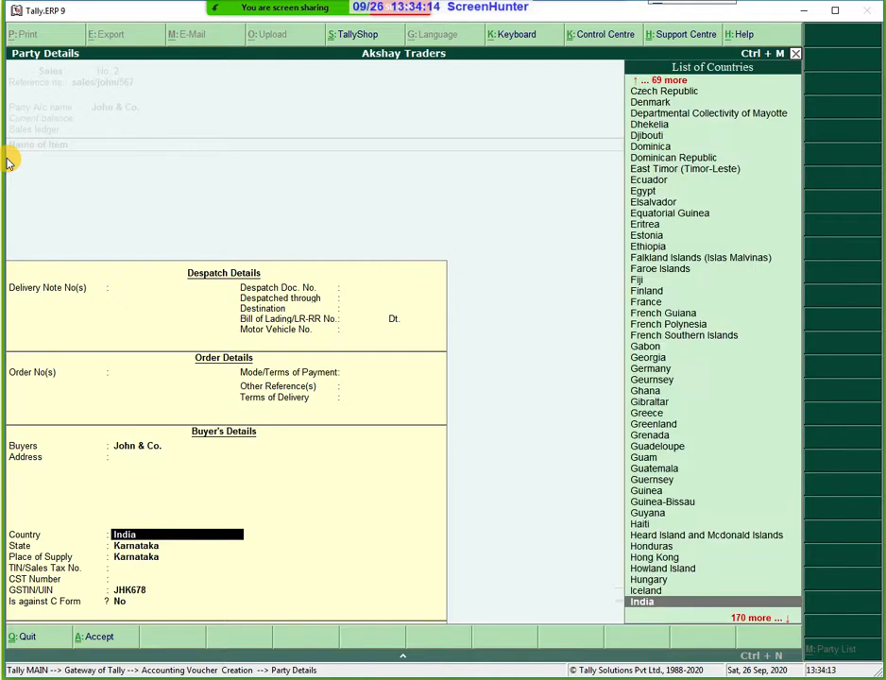
pyautogui.press('Return')
pyautogui.press('Return')
pyautogui.press('Return')
pyautogui.press('Return')
pyautogui.press('Return')
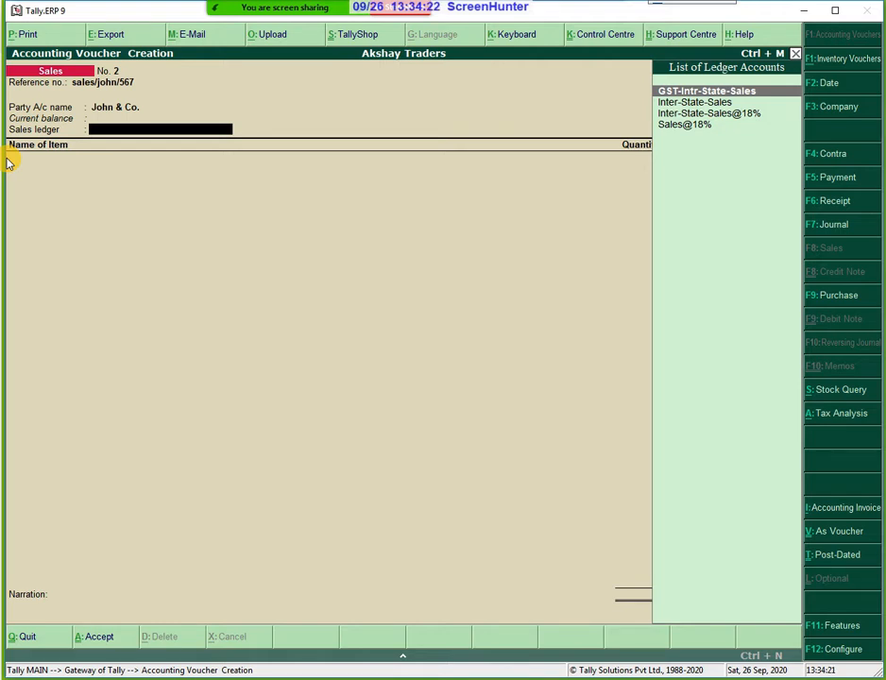
# Select Inter-State-Sales@18% as the sales ledger and Sony as the stock item.
pyautogui.press('Down')
pyautogui.press('Down')
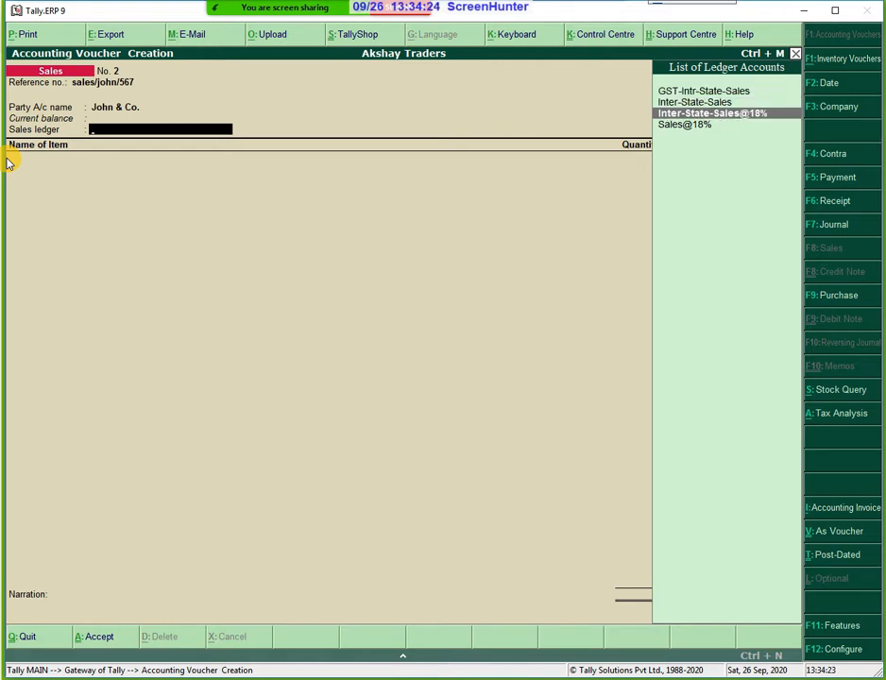
pyautogui.press('Return')
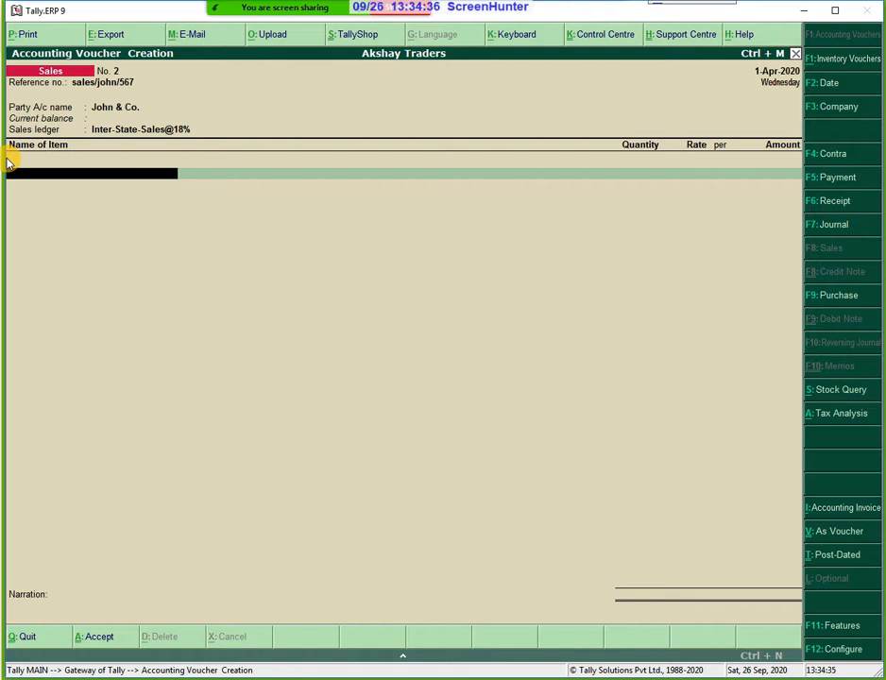
pyautogui.write('D')
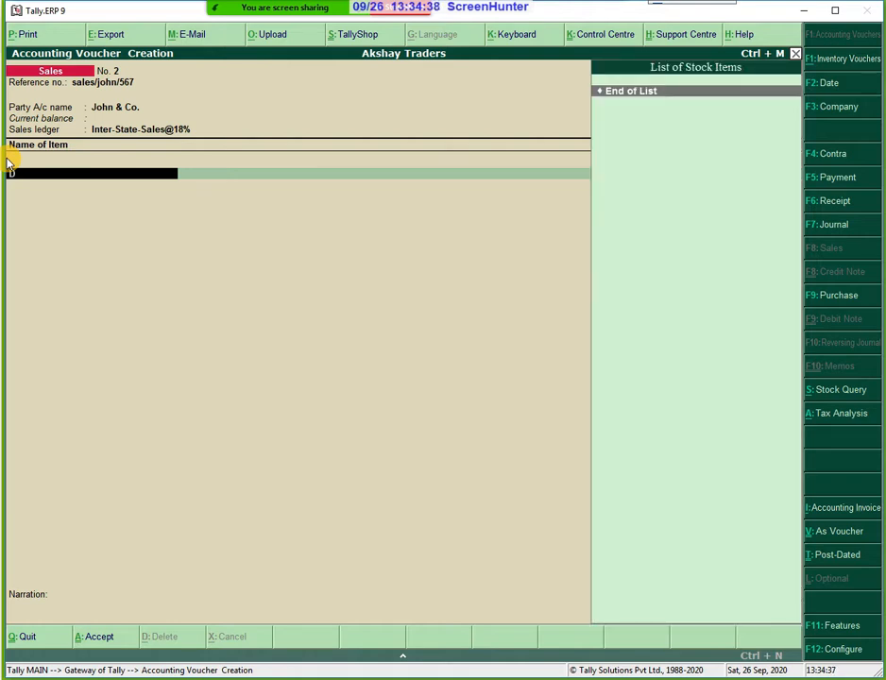
pyautogui.press('BackSpace')
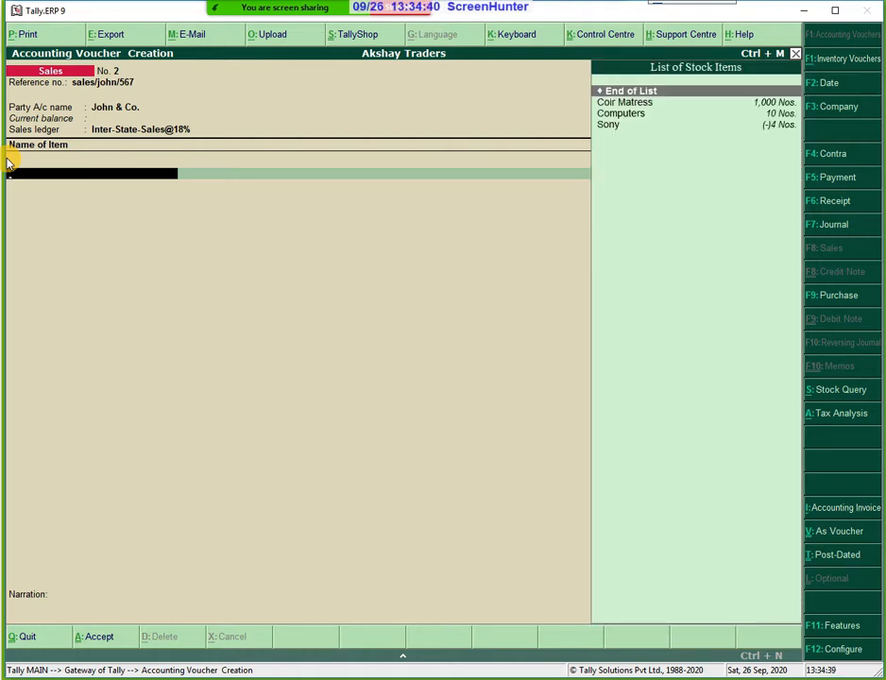
pyautogui.press('Down')
pyautogui.press('Down')
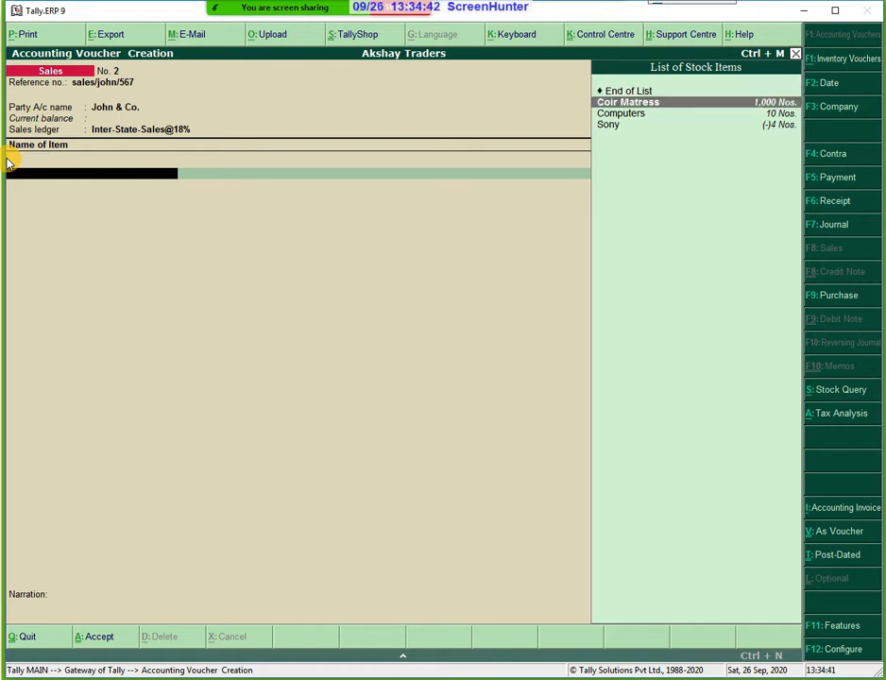
pyautogui.press('Down')
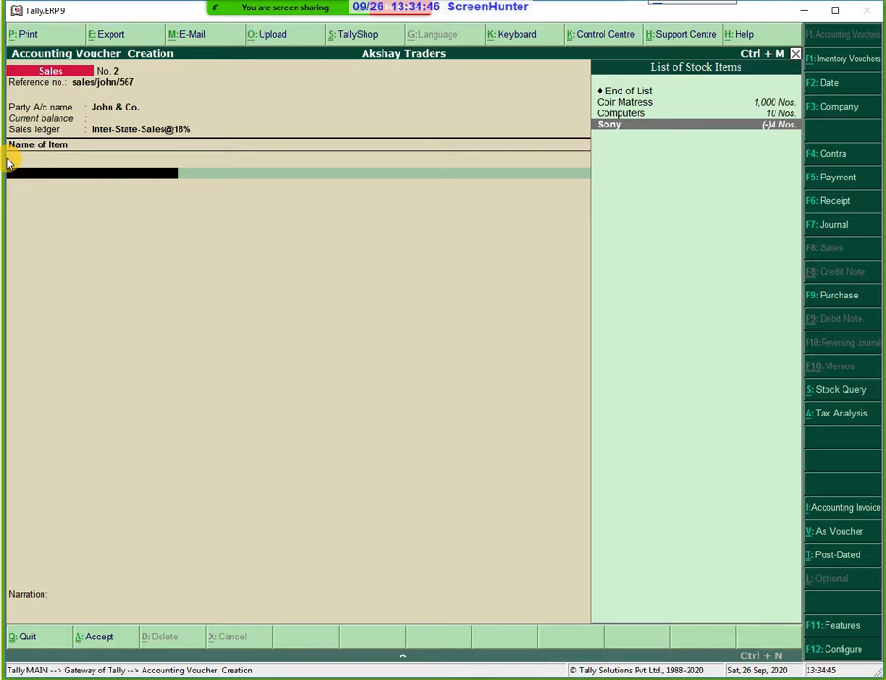
pyautogui.press('Return')
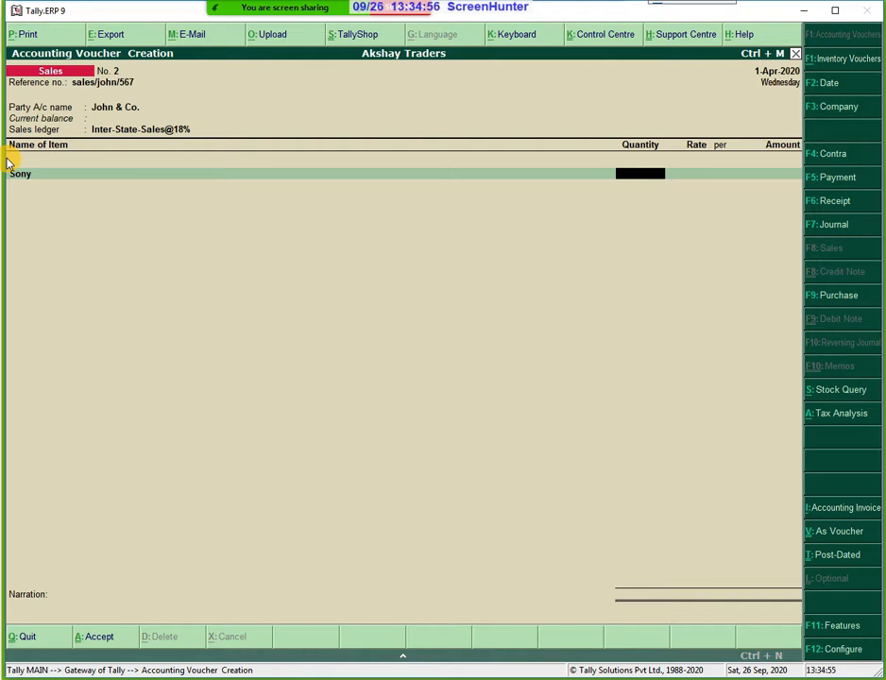
# Bill 6 Nos. of Sony at 55,000.00 for a total of 3,30,000.00.
pyautogui.write('6')
pyautogui.press('Return')
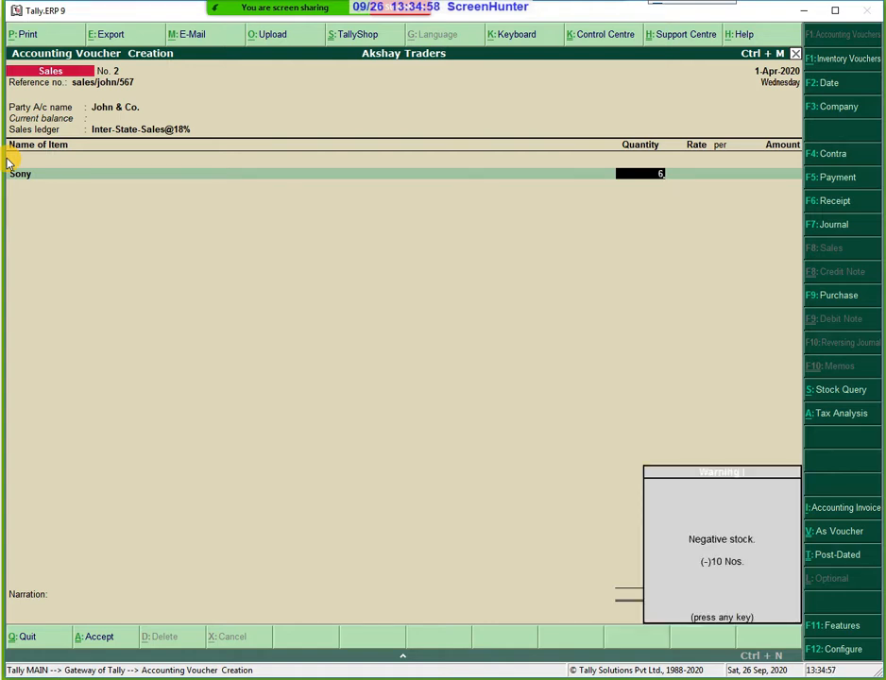
pyautogui.press('Return')
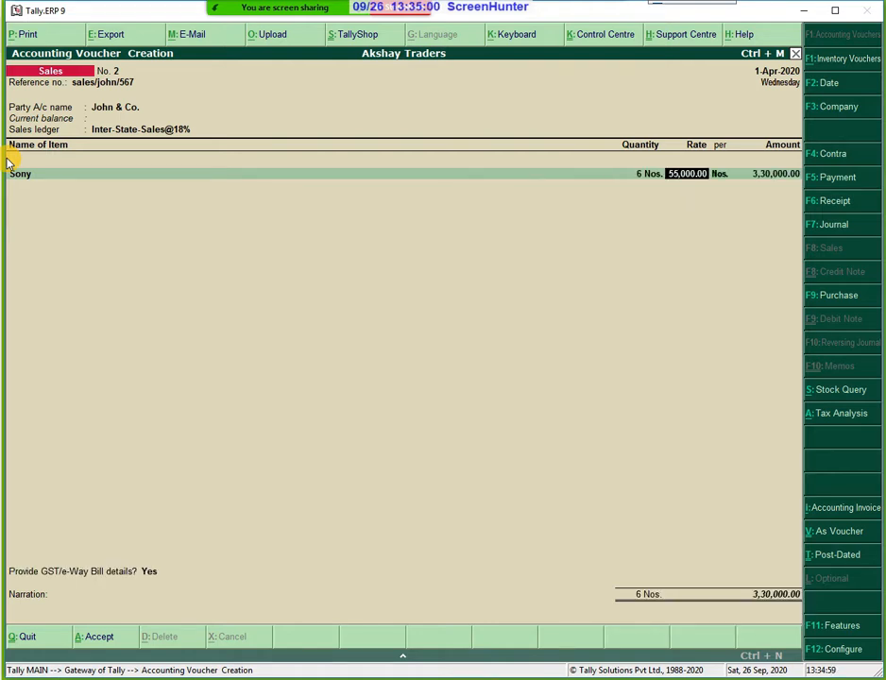
pyautogui.press('Return')
pyautogui.press('Return')
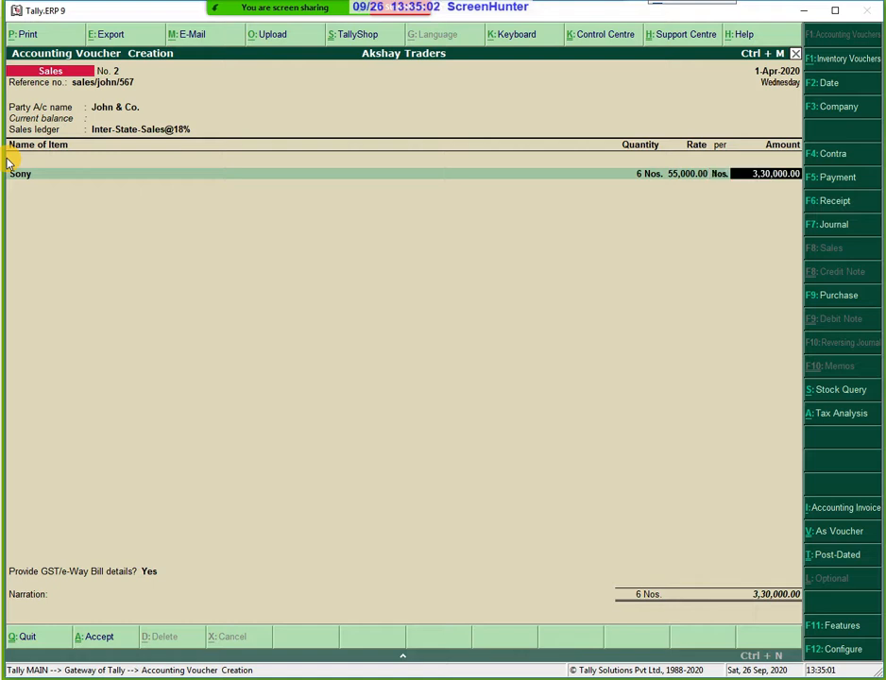
pyautogui.press('Return')
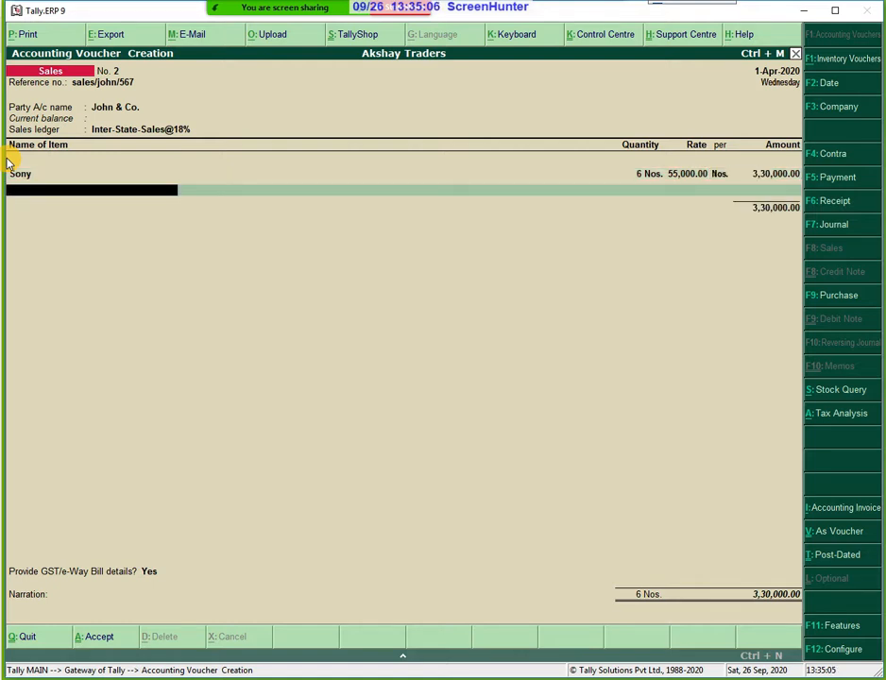
pyautogui.press('Return')
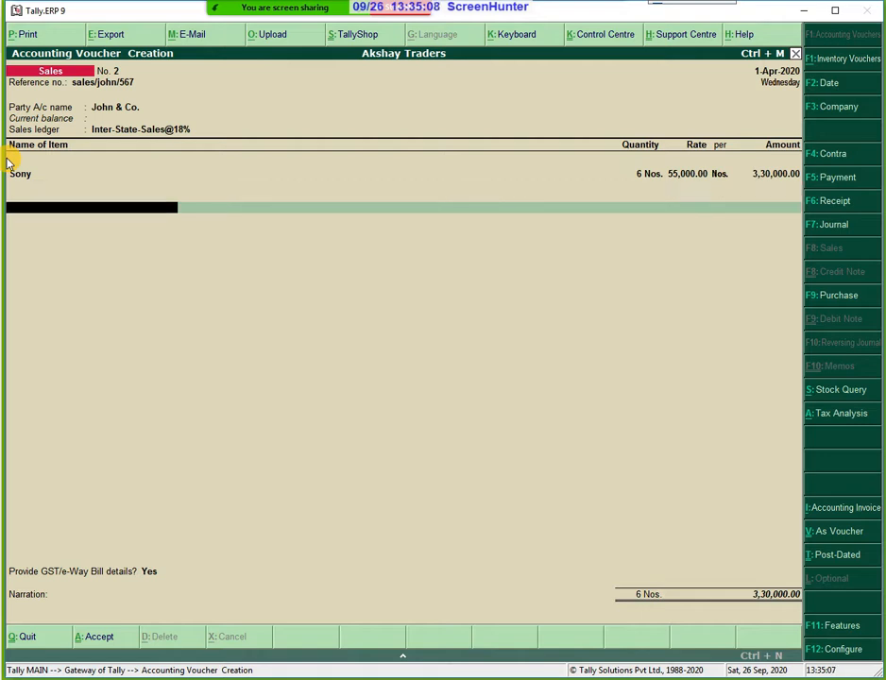
# Add an IGST line of 59,400.00 and agree to provide GST/e-way bill details.
pyautogui.press('Return')
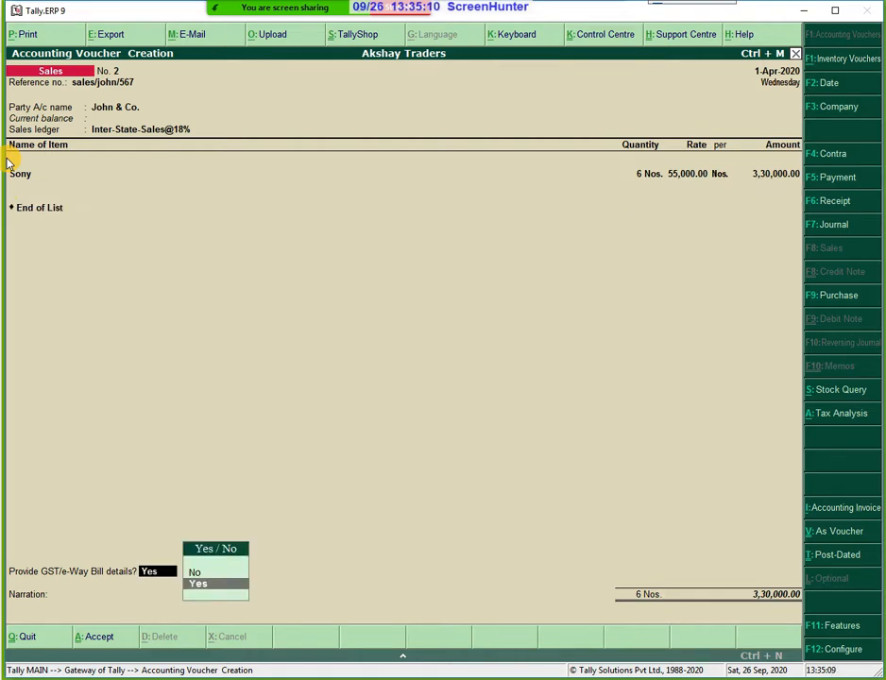
pyautogui.press('BackSpace')
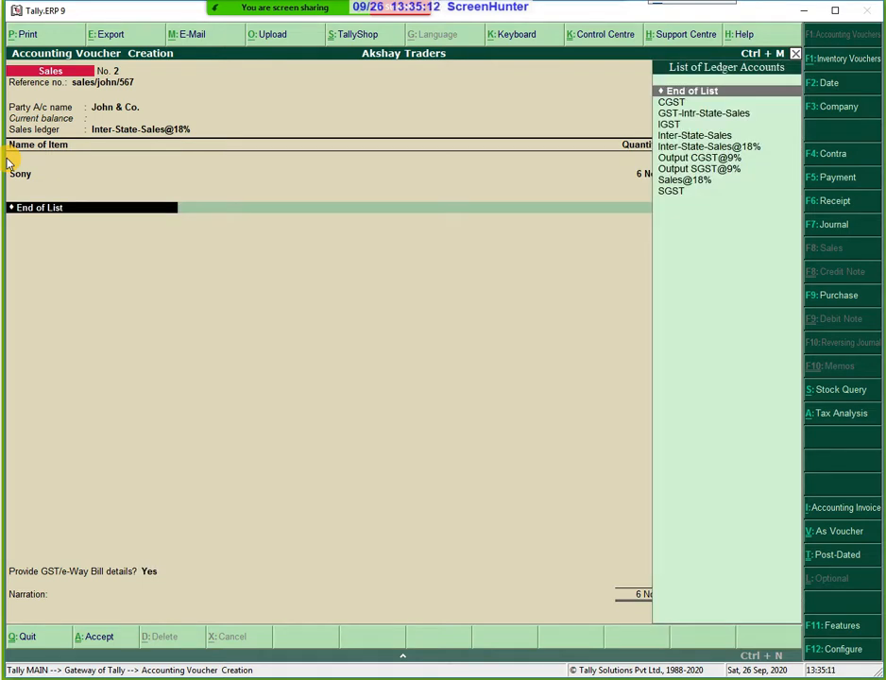
pyautogui.press('Down')
pyautogui.press('Down')
pyautogui.press('Down')
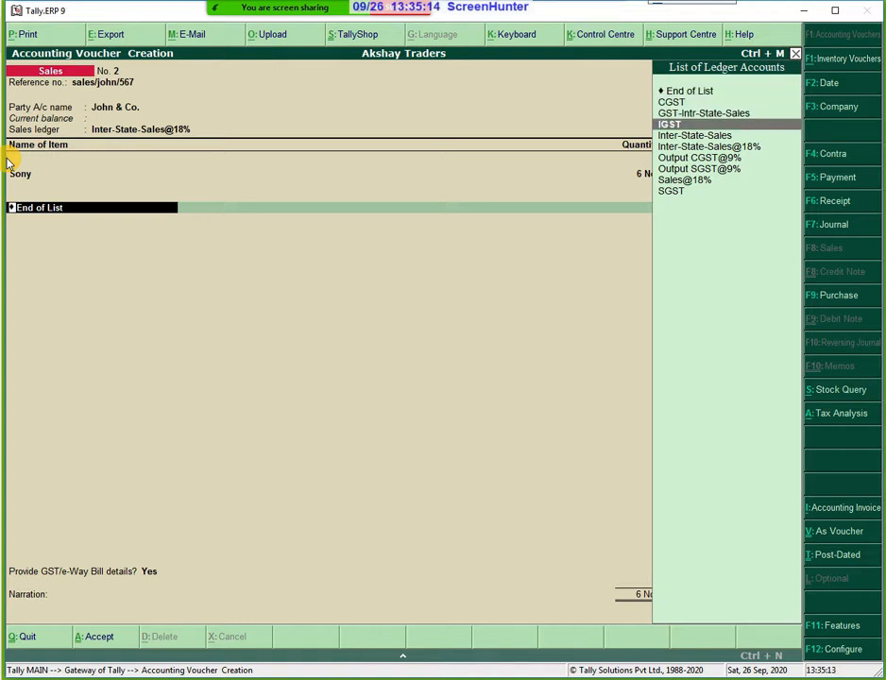
pyautogui.press('Return')
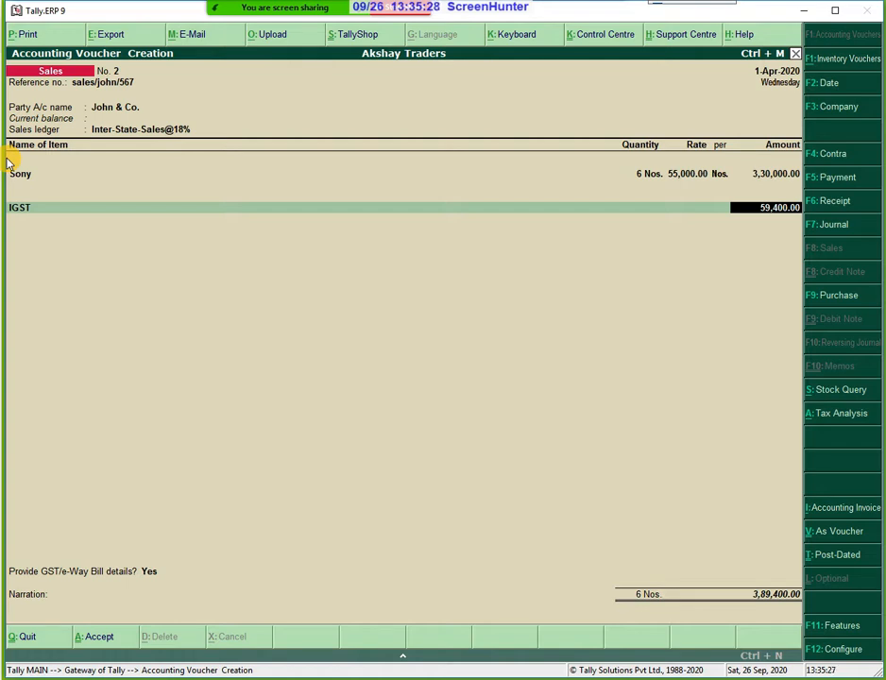
pyautogui.press('Return')
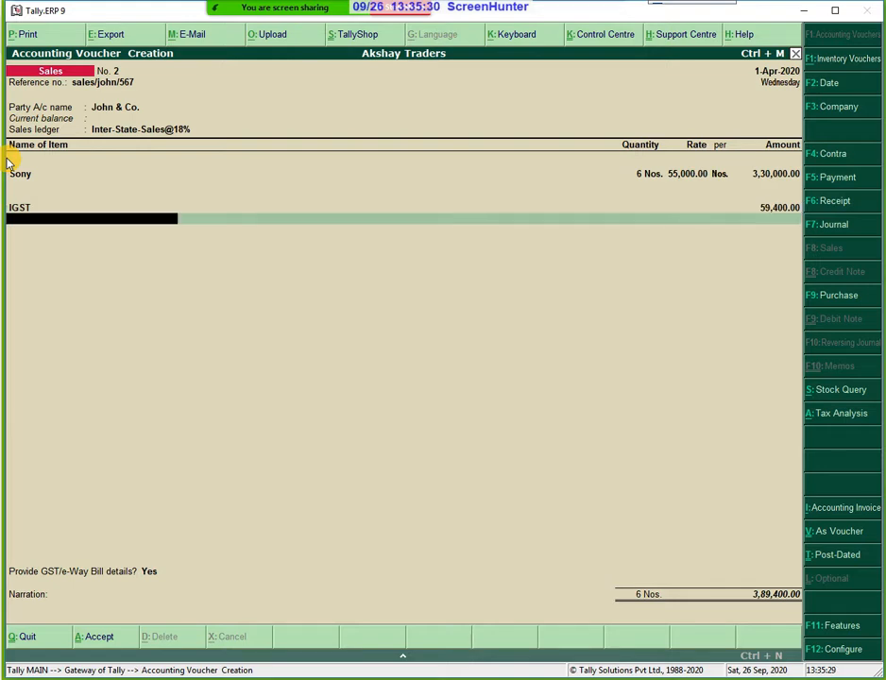
pyautogui.press('Return')
pyautogui.press('Return')
pyautogui.press('Return')
pyautogui.press('Return')
pyautogui.press('Return')
pyautogui.press('Return')
pyautogui.press('Return')
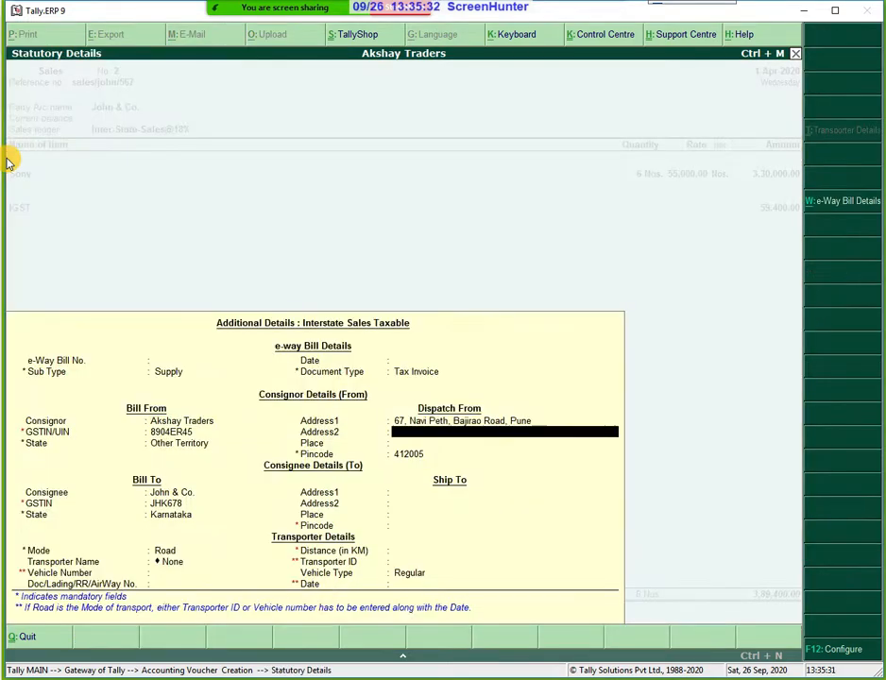
# Accept the e-way bill details with consignee state Karnataka and no transporter.
pyautogui.press('Return')
pyautogui.press('Return')
pyautogui.press('Return')
pyautogui.press('Return')
pyautogui.press('Return')
pyautogui.press('Return')
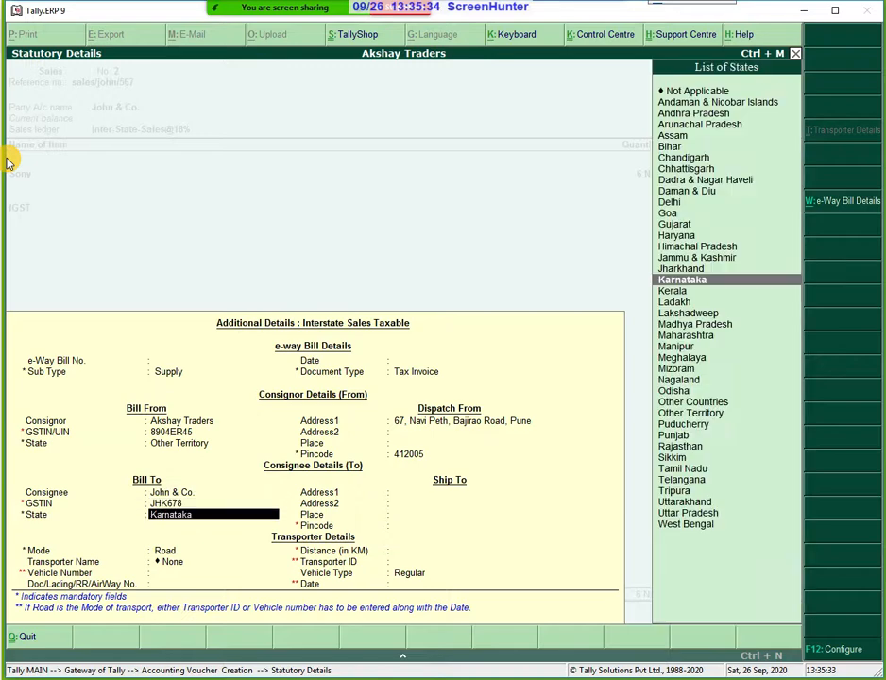
pyautogui.press('Return')
pyautogui.press('Return')
pyautogui.press('Return')
pyautogui.press('Return')
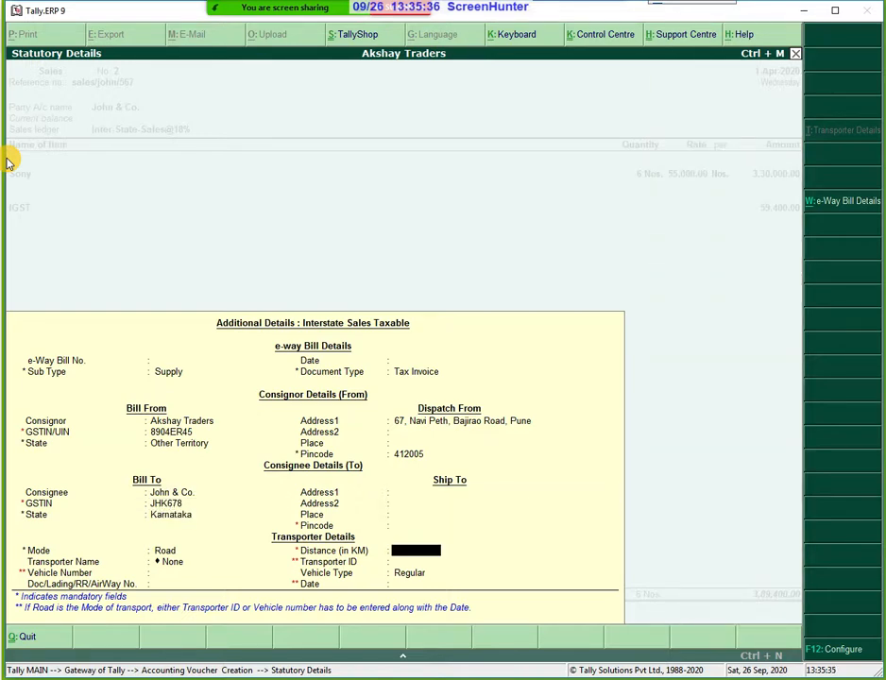
pyautogui.press('Return')
pyautogui.press('Return')
pyautogui.press('Return')
pyautogui.press('Return')
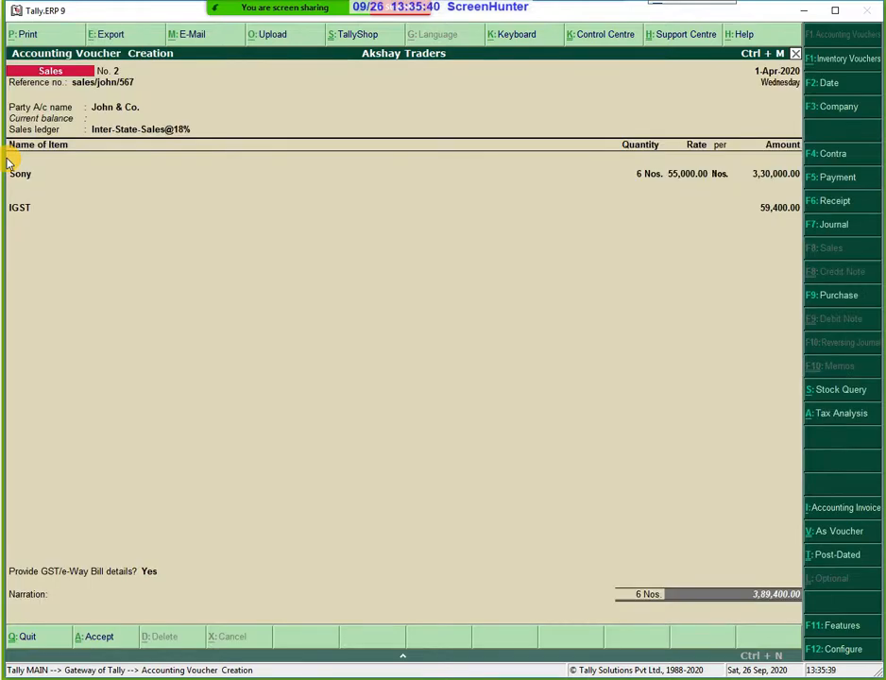
pyautogui.press('Return')
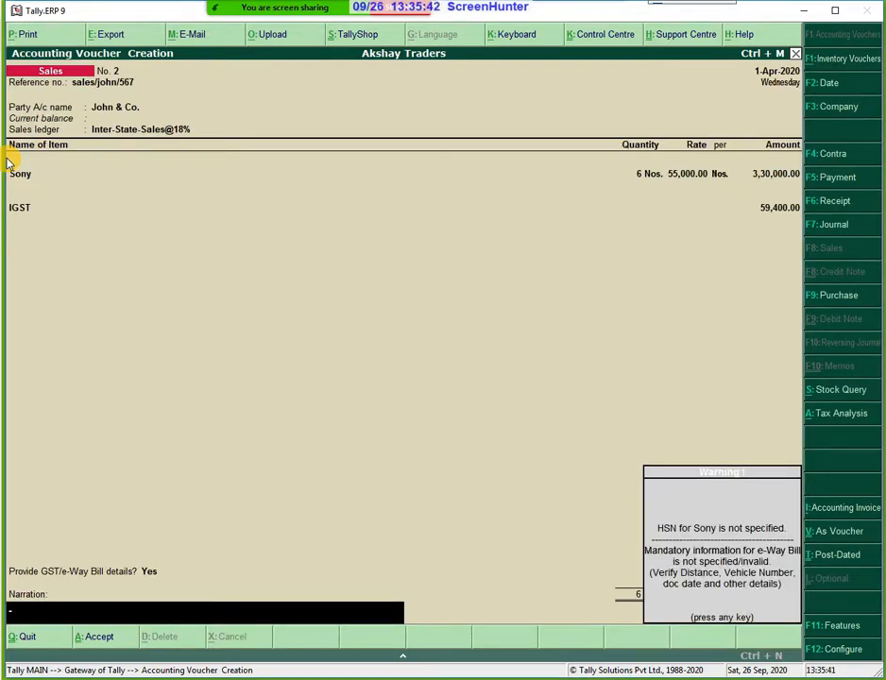
# Dismiss the missing HSN warning, save the voucher and quit to the Gateway of Tally.
pyautogui.press('Return')
pyautogui.press('Return')
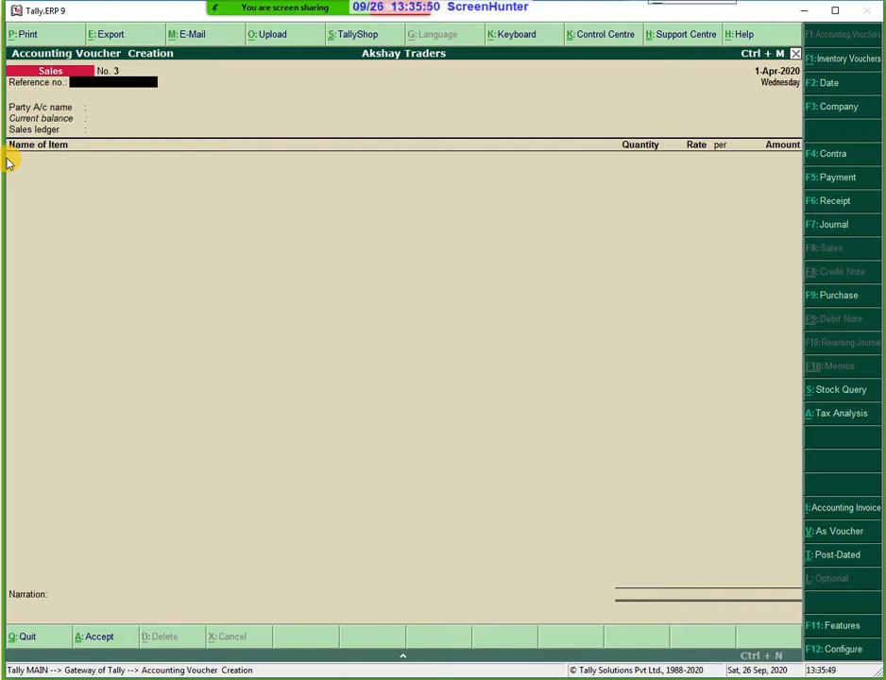
pyautogui.press('Escape')
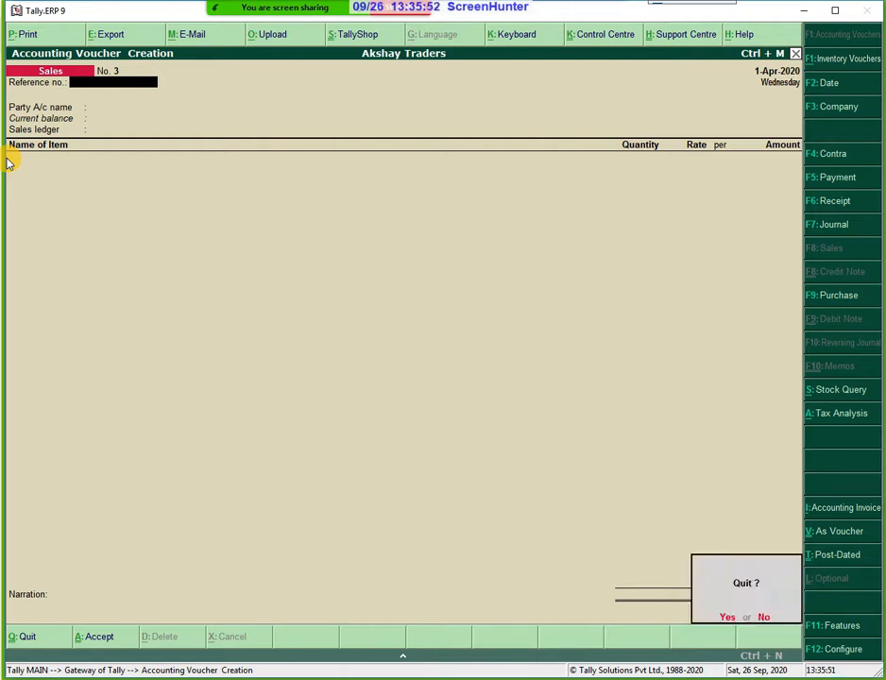
pyautogui.press('y')
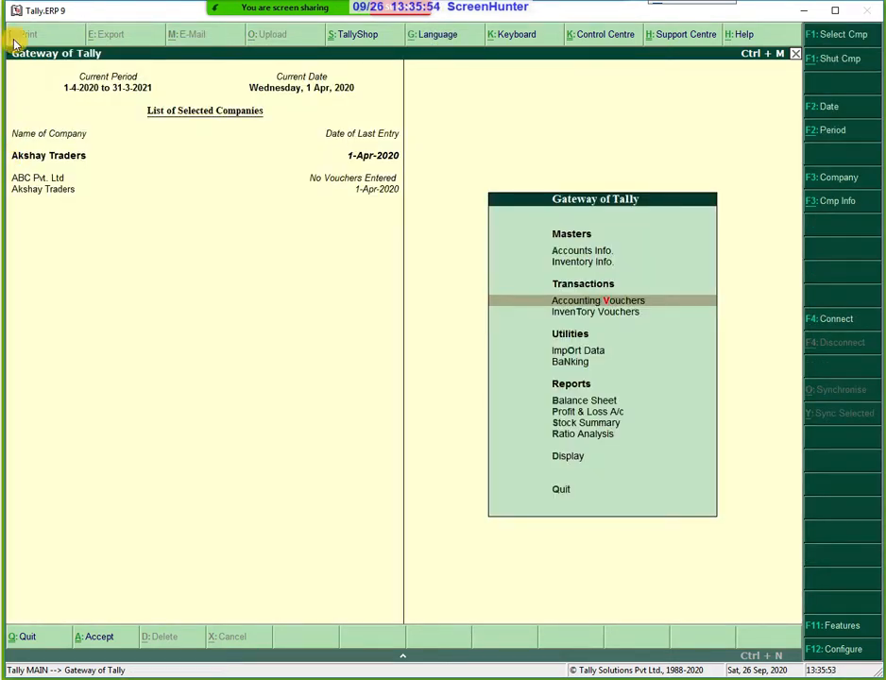
pyautogui.moveTo(702, 7)
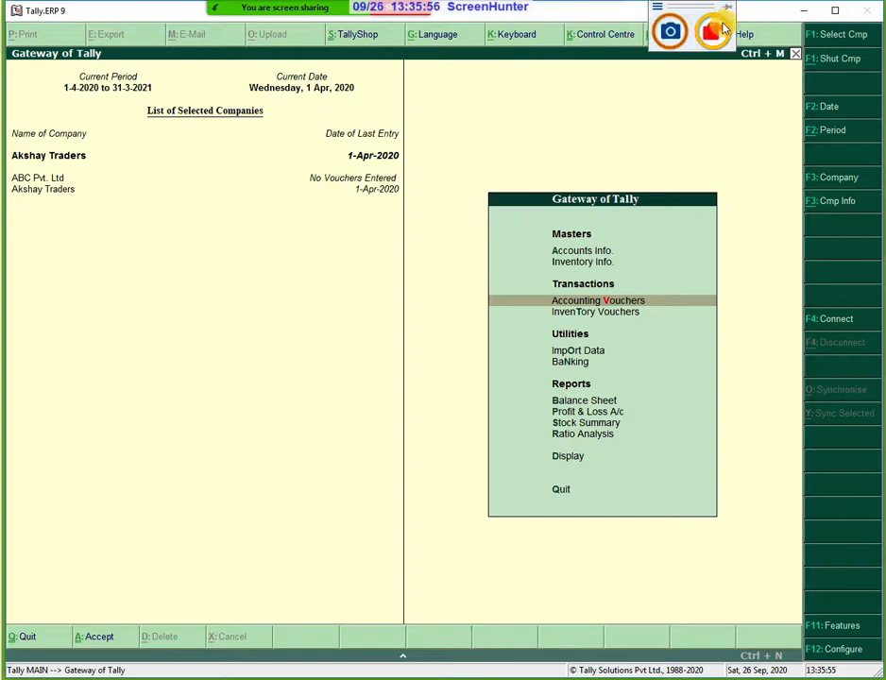